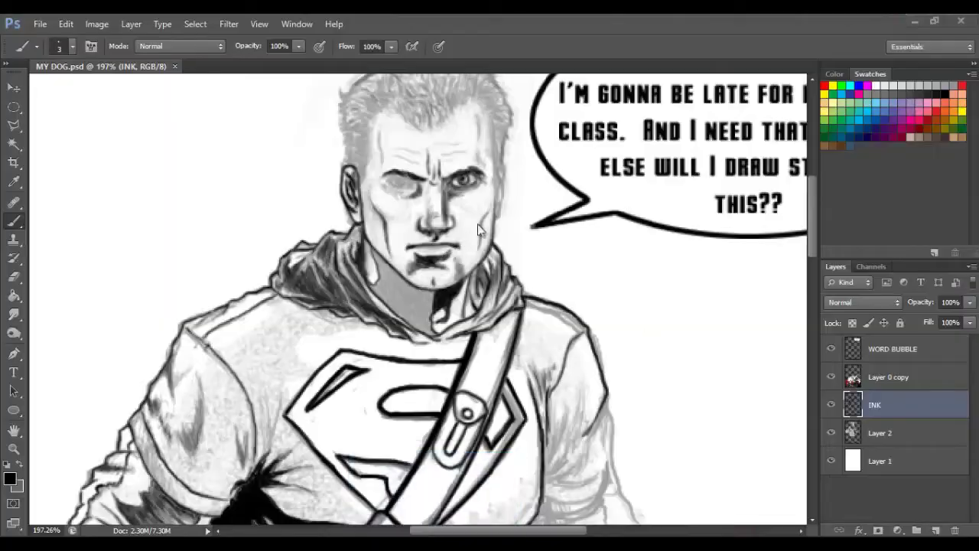
# - Add a new layer named HAIR above the INK layer
pyautogui.scroll(3, 436, 176)
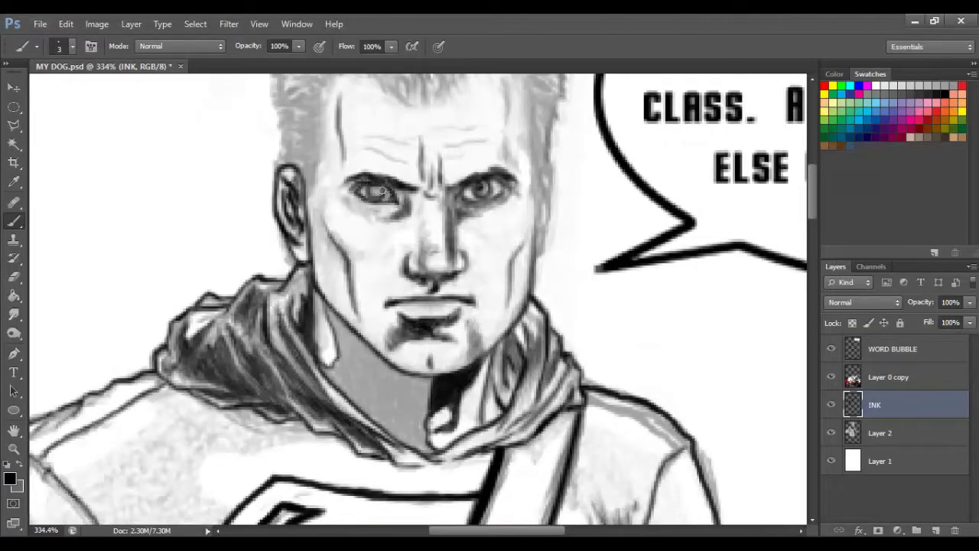
pyautogui.click(935, 530)
pyautogui.write('HAIR')
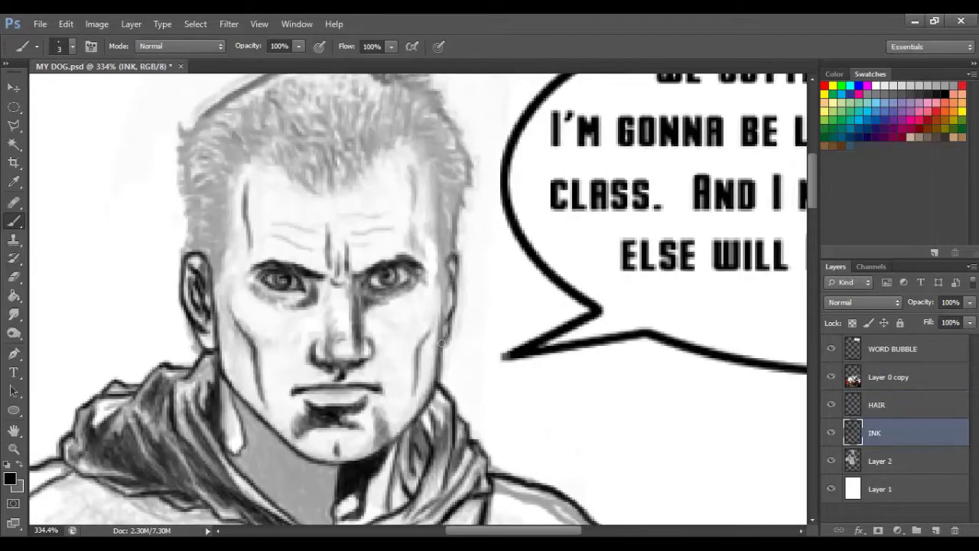
pyautogui.hotkey('alt', ']')
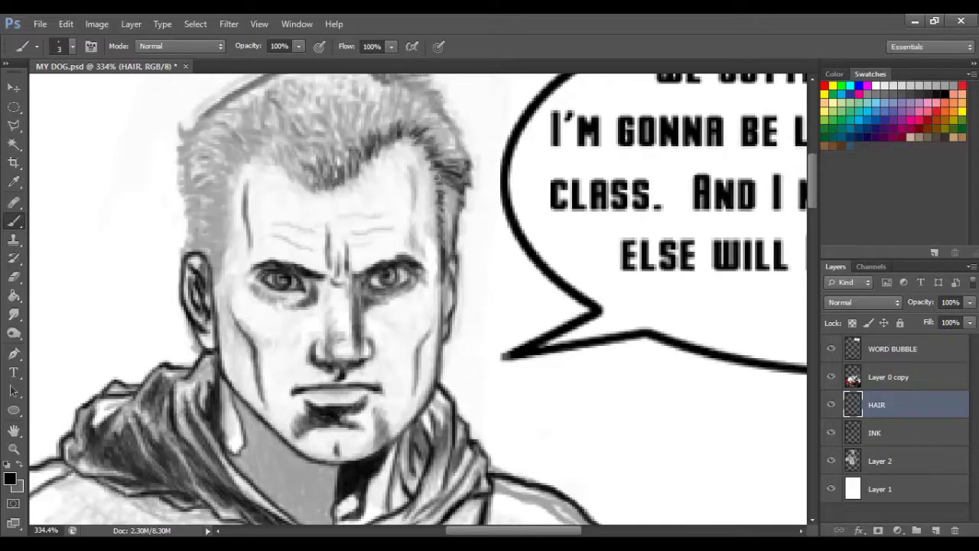
# - Paint dark strokes over the hair's right side, above the ear, left side and temple
pyautogui.moveTo(436, 177); pyautogui.dragTo(443, 241)
pyautogui.moveTo(448, 126); pyautogui.dragTo(428, 91)
pyautogui.scroll(3, 420, 181)
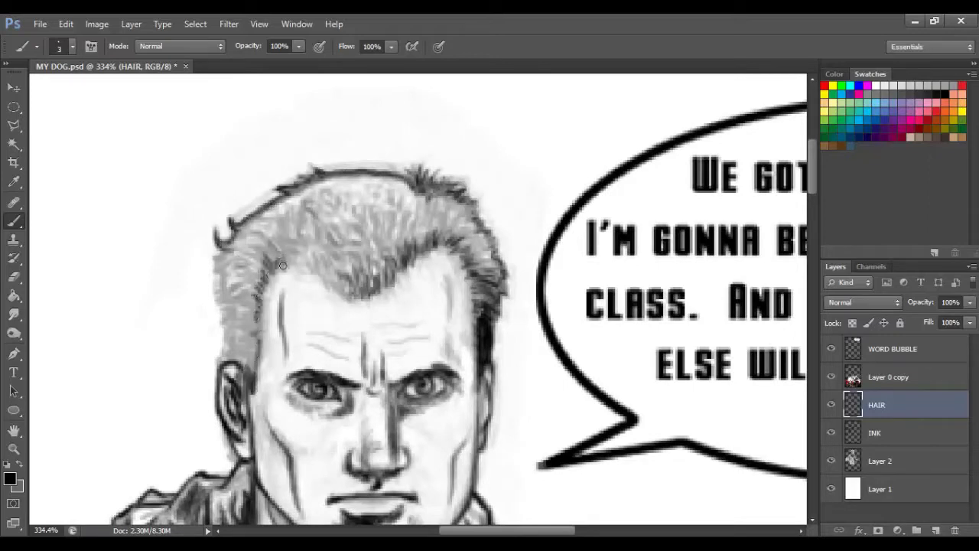
pyautogui.moveTo(231, 356)
pyautogui.mouseDown()
pyautogui.moveTo(215, 335)
pyautogui.moveTo(230, 315)
pyautogui.moveTo(222, 256)
pyautogui.mouseUp()
pyautogui.moveTo(478, 256)
pyautogui.mouseDown()
pyautogui.moveTo(487, 270)
pyautogui.moveTo(460, 238)
pyautogui.mouseUp()
pyautogui.moveTo(269, 242)
pyautogui.mouseDown()
pyautogui.moveTo(266, 223)
pyautogui.moveTo(295, 276)
pyautogui.mouseUp()
# - Darken the top, centre and hairline of the hair, plus a stroke on the shoulder fold
pyautogui.moveTo(314, 230); pyautogui.dragTo(386, 260)
pyautogui.moveTo(275, 221)
pyautogui.mouseDown()
pyautogui.moveTo(337, 211)
pyautogui.moveTo(304, 201)
pyautogui.moveTo(344, 188)
pyautogui.mouseUp()
pyautogui.moveTo(360, 222); pyautogui.dragTo(360, 275)
pyautogui.moveTo(436, 226)
pyautogui.mouseDown()
pyautogui.moveTo(483, 260)
pyautogui.moveTo(414, 197)
pyautogui.mouseUp()
pyautogui.moveTo(414, 233); pyautogui.dragTo(329, 171)
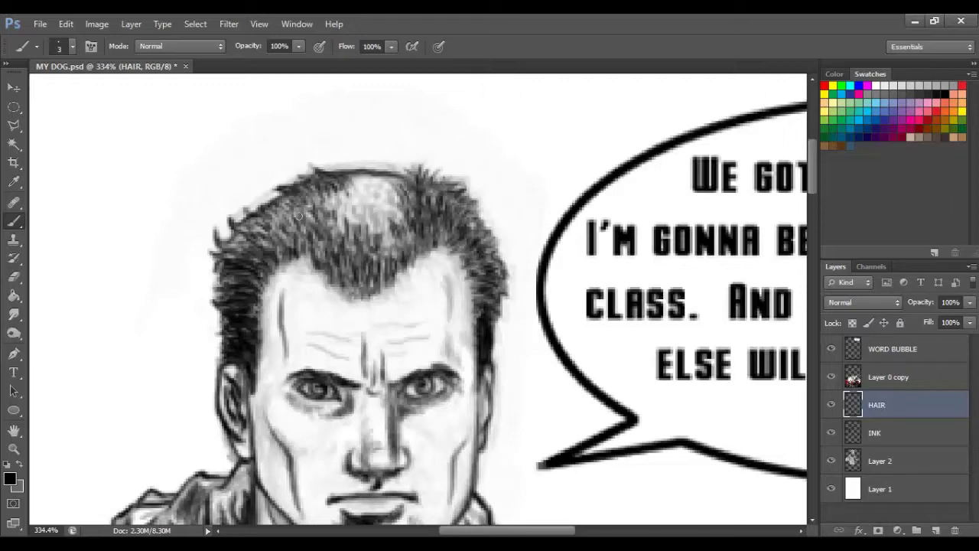
pyautogui.moveTo(298, 217)
pyautogui.mouseDown()
pyautogui.moveTo(259, 229)
pyautogui.moveTo(360, 268)
pyautogui.moveTo(382, 176)
pyautogui.moveTo(341, 234)
pyautogui.moveTo(370, 212)
pyautogui.mouseUp()
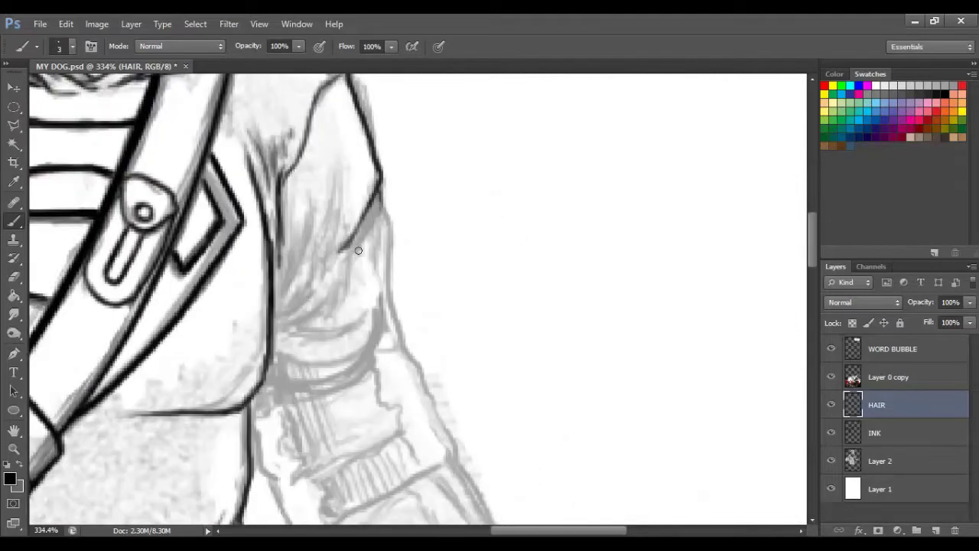
pyautogui.moveTo(356, 247)
pyautogui.mouseDown()
pyautogui.moveTo(316, 197)
pyautogui.moveTo(296, 230)
pyautogui.moveTo(284, 306)
pyautogui.moveTo(311, 182)
pyautogui.moveTo(246, 133)
pyautogui.mouseUp()
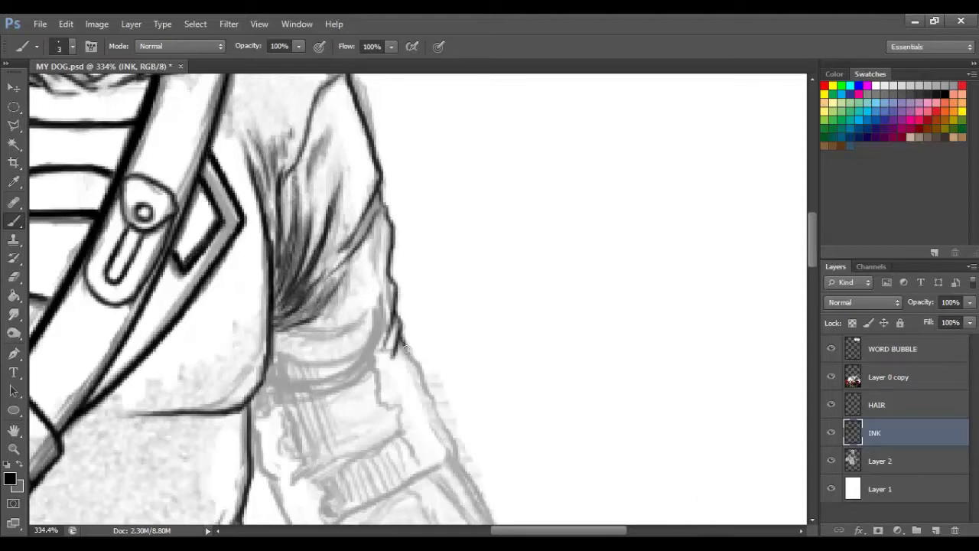
# - Ink curves and hatching along the shoulder fold, filling the band between curves black
pyautogui.moveTo(353, 323); pyautogui.dragTo(277, 333)
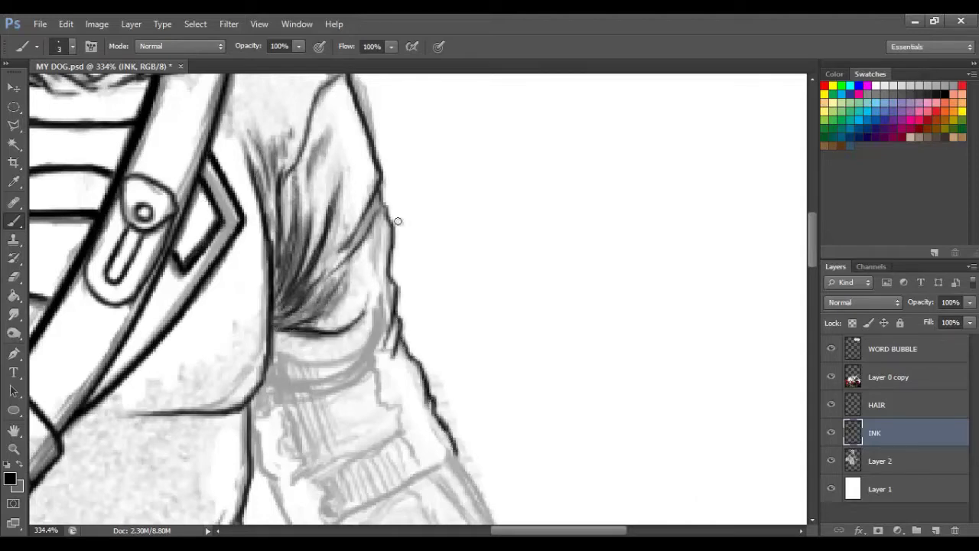
pyautogui.moveTo(359, 139); pyautogui.dragTo(329, 253)
pyautogui.moveTo(382, 267); pyautogui.dragTo(368, 360)
pyautogui.moveTo(269, 380); pyautogui.dragTo(373, 353)
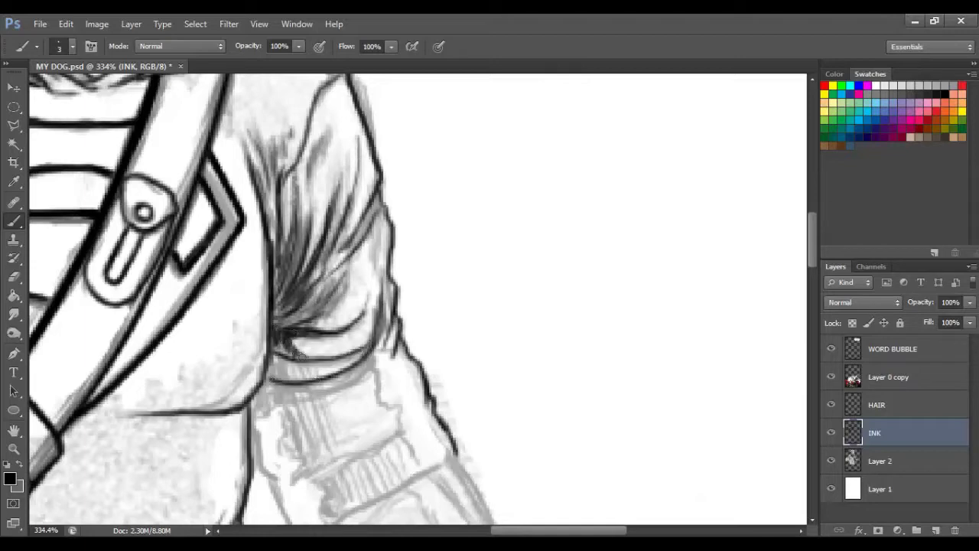
pyautogui.scroll(-3, 283, 382)
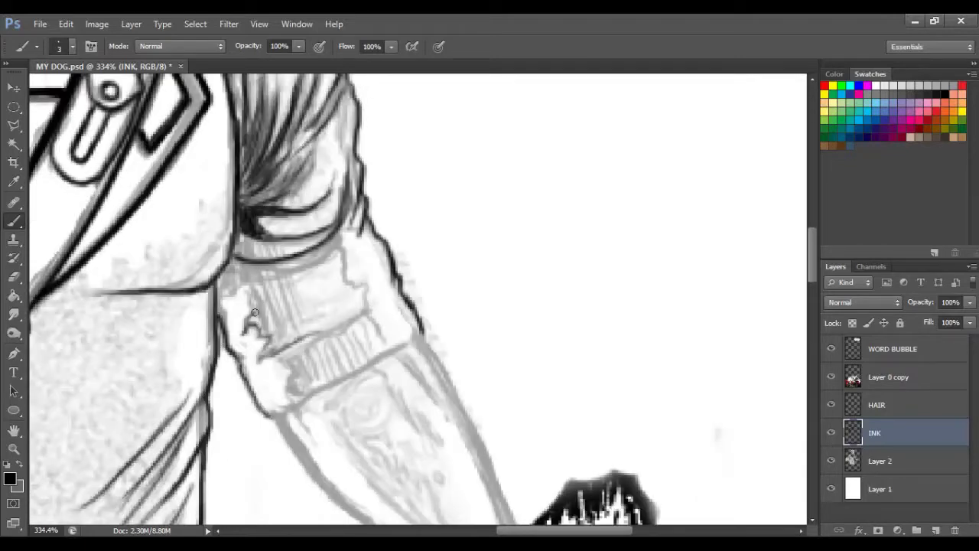
pyautogui.moveTo(337, 242); pyautogui.dragTo(210, 283)
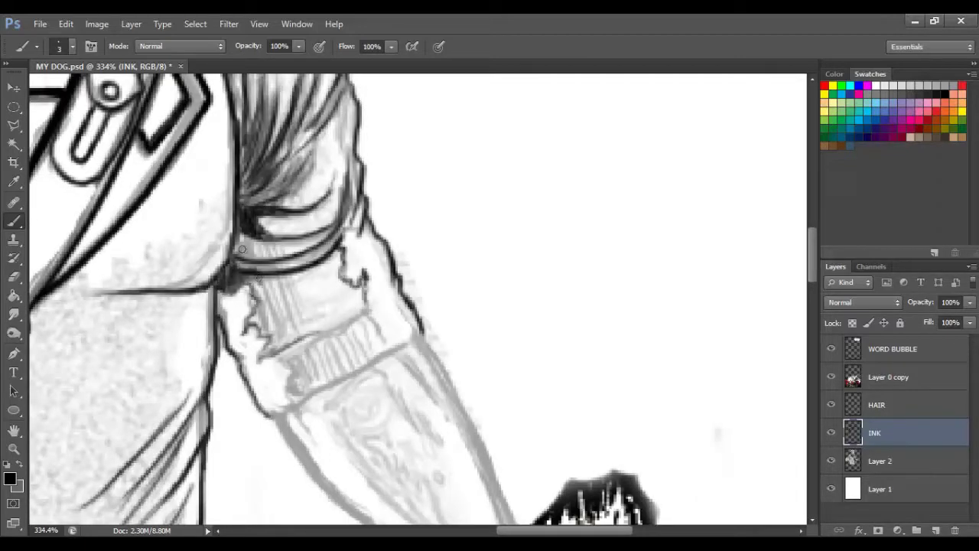
pyautogui.moveTo(241, 249)
pyautogui.mouseDown()
pyautogui.moveTo(336, 228)
pyautogui.moveTo(236, 252)
pyautogui.mouseUp()
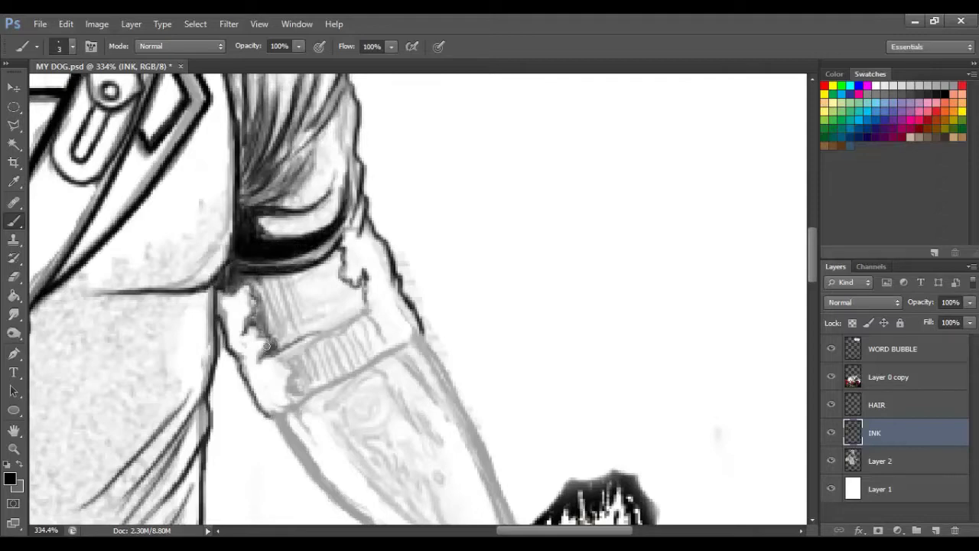
# - Hatch diagonal shading over the sleeve cuff and upper sleeve
pyautogui.moveTo(266, 345)
pyautogui.mouseDown()
pyautogui.moveTo(302, 283)
pyautogui.moveTo(307, 319)
pyautogui.mouseUp()
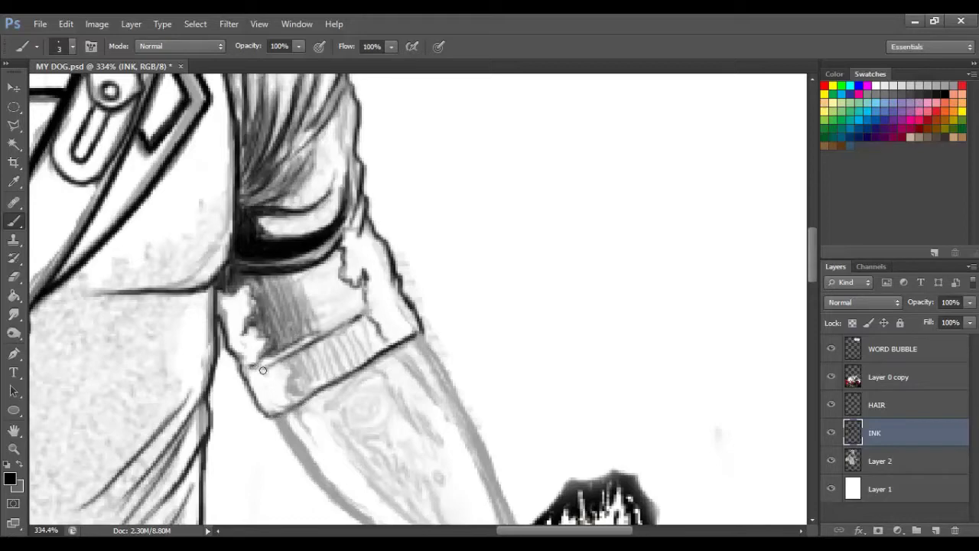
pyautogui.moveTo(291, 386)
pyautogui.mouseDown()
pyautogui.moveTo(329, 348)
pyautogui.moveTo(319, 349)
pyautogui.moveTo(267, 284)
pyautogui.mouseUp()
pyautogui.moveTo(276, 344); pyautogui.dragTo(329, 272)
pyautogui.moveTo(314, 322); pyautogui.dragTo(348, 252)
pyautogui.moveTo(281, 437); pyautogui.dragTo(240, 295)
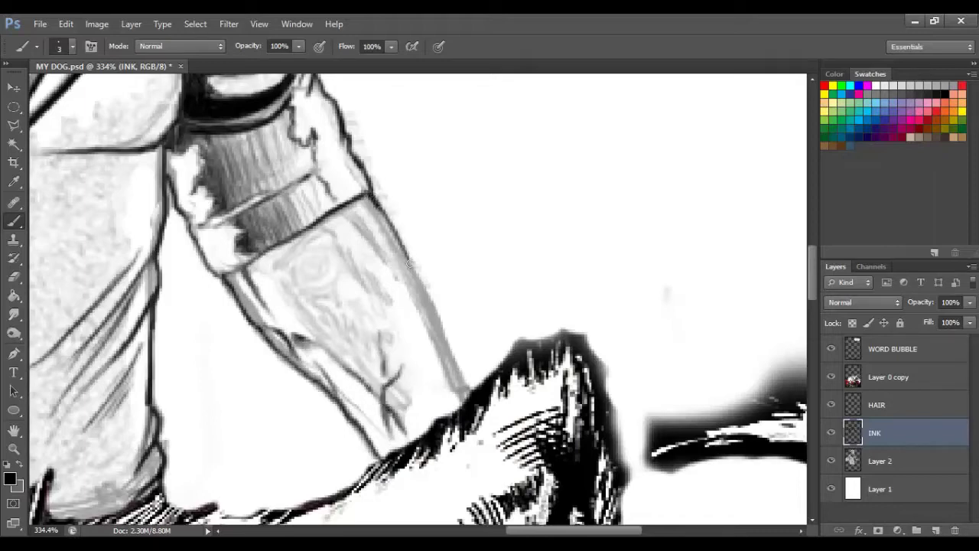
# - Ink the forearm's right edge and hatch shading along both sides of the forearm
pyautogui.moveTo(341, 209); pyautogui.dragTo(399, 274)
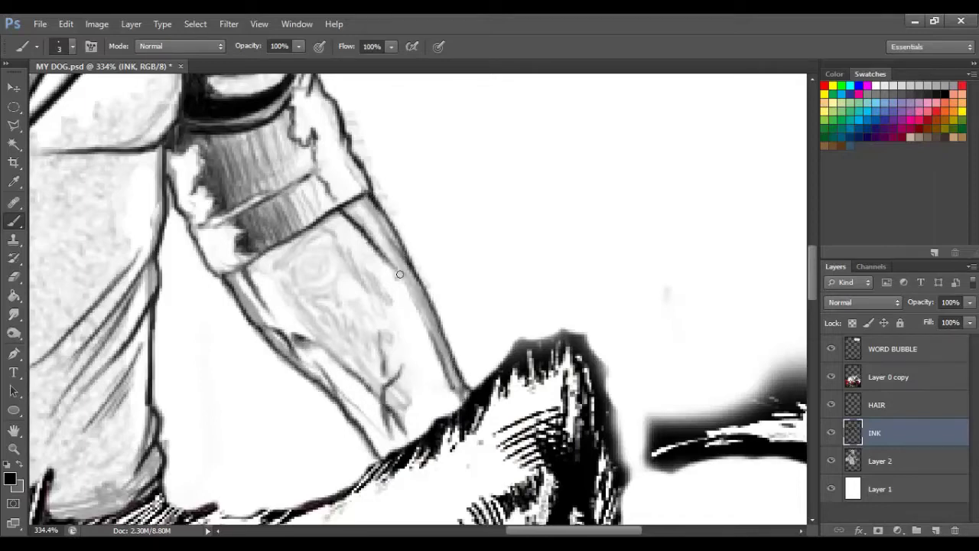
pyautogui.moveTo(316, 225); pyautogui.dragTo(302, 257)
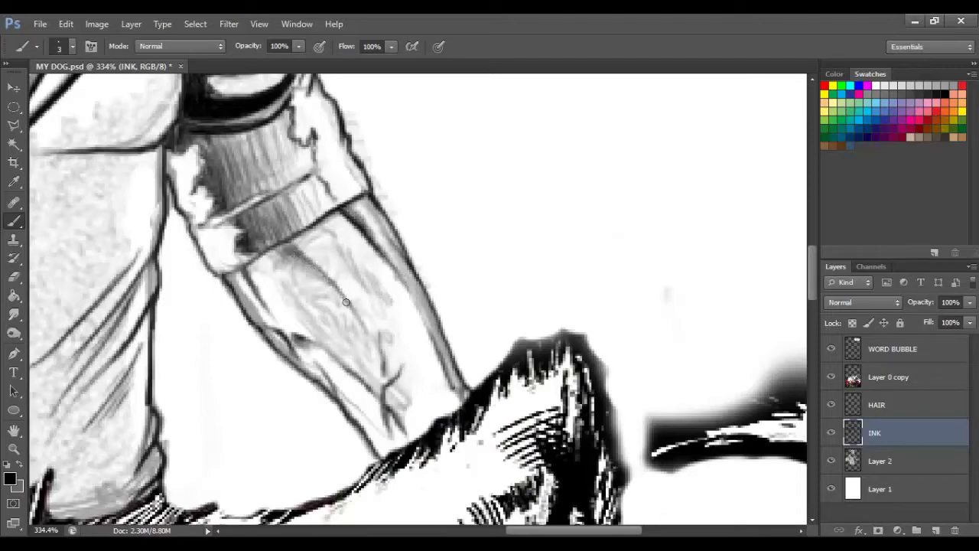
pyautogui.moveTo(359, 261); pyautogui.dragTo(437, 404)
pyautogui.moveTo(366, 295); pyautogui.dragTo(375, 318)
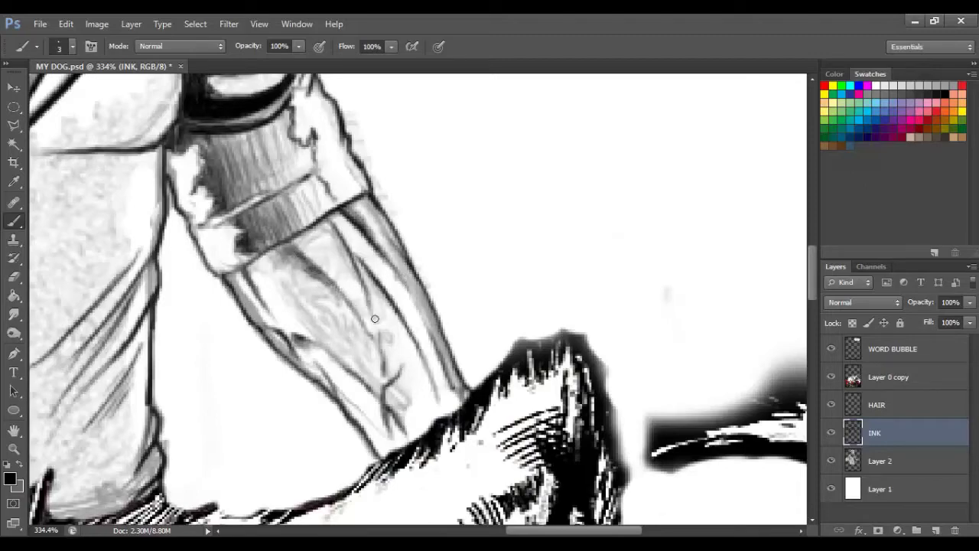
pyautogui.moveTo(146, 398); pyautogui.dragTo(84, 490)
pyautogui.moveTo(215, 518); pyautogui.dragTo(513, 388)
pyautogui.moveTo(458, 337); pyautogui.dragTo(417, 371)
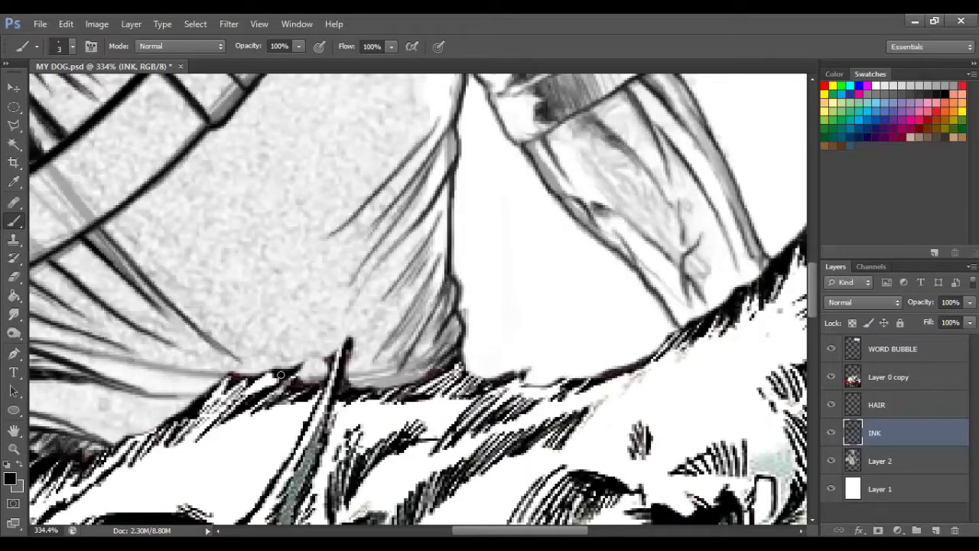
# - Ink the shirt fold lines above the dog, including a diagonal fold
pyautogui.moveTo(281, 374); pyautogui.dragTo(484, 363)
pyautogui.moveTo(348, 421)
pyautogui.mouseDown()
pyautogui.moveTo(191, 368)
pyautogui.moveTo(206, 375)
pyautogui.mouseUp()
pyautogui.moveTo(406, 354); pyautogui.dragTo(172, 127)
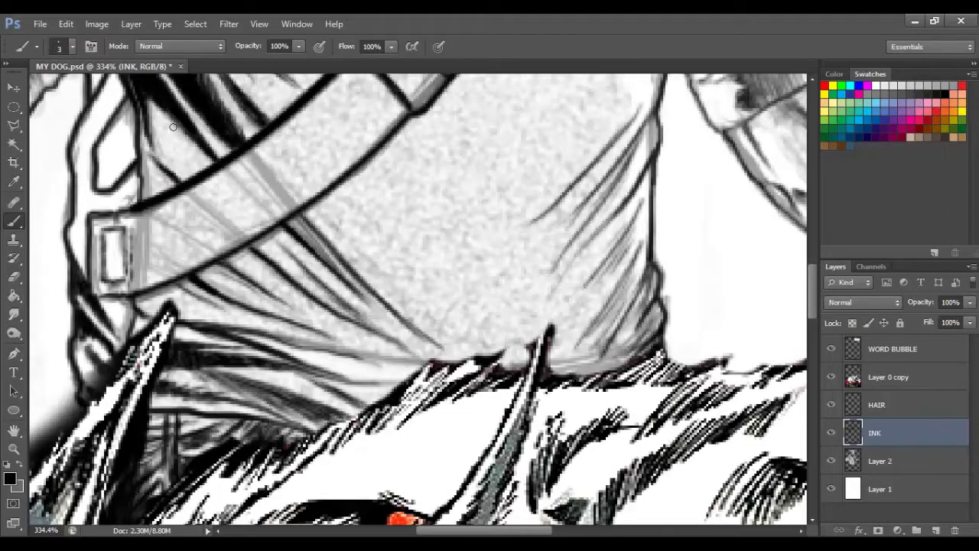
# - Fit the panel to the window and add a SKIN Base layer above Layer 2
pyautogui.hotkey('ctrl', '0')
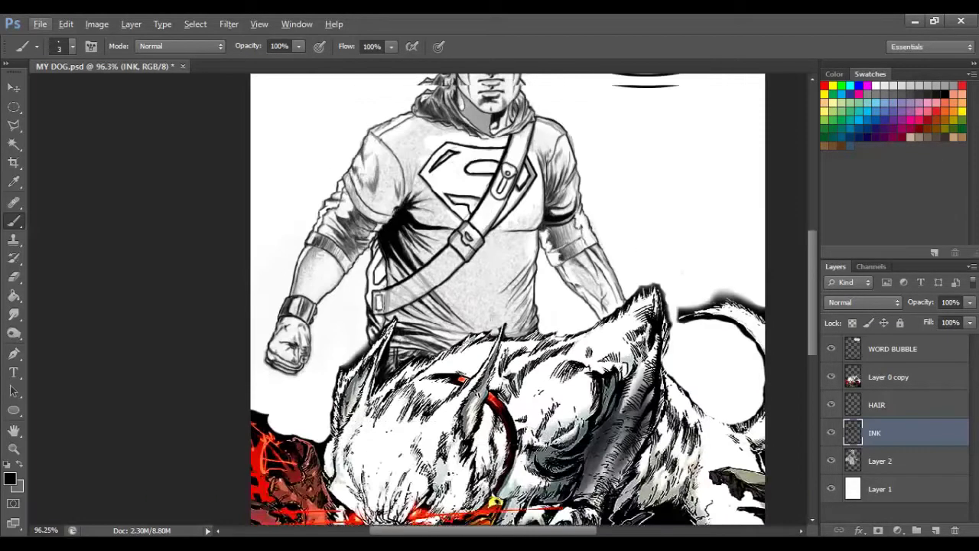
pyautogui.click(880, 460)
pyautogui.click(935, 531)
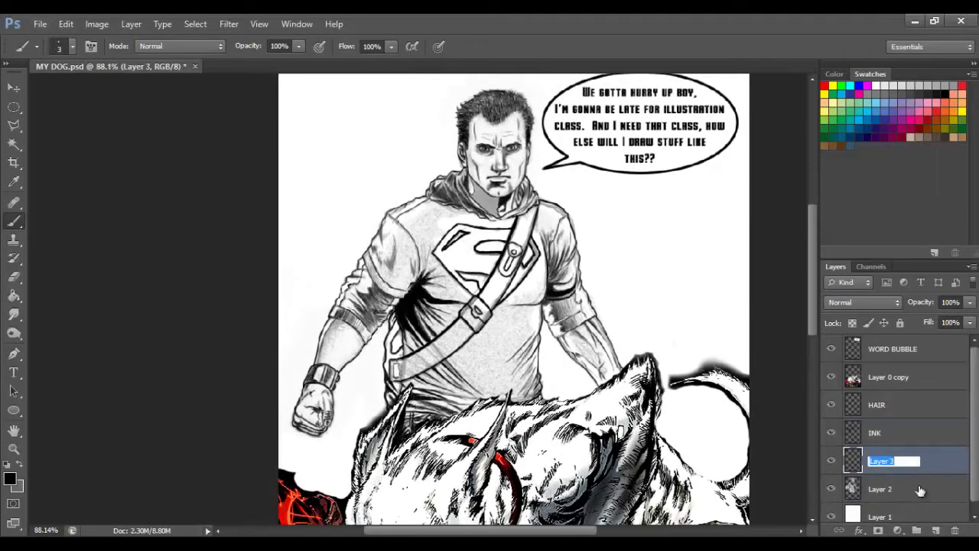
pyautogui.write('SKIN Base')
pyautogui.press('Return')
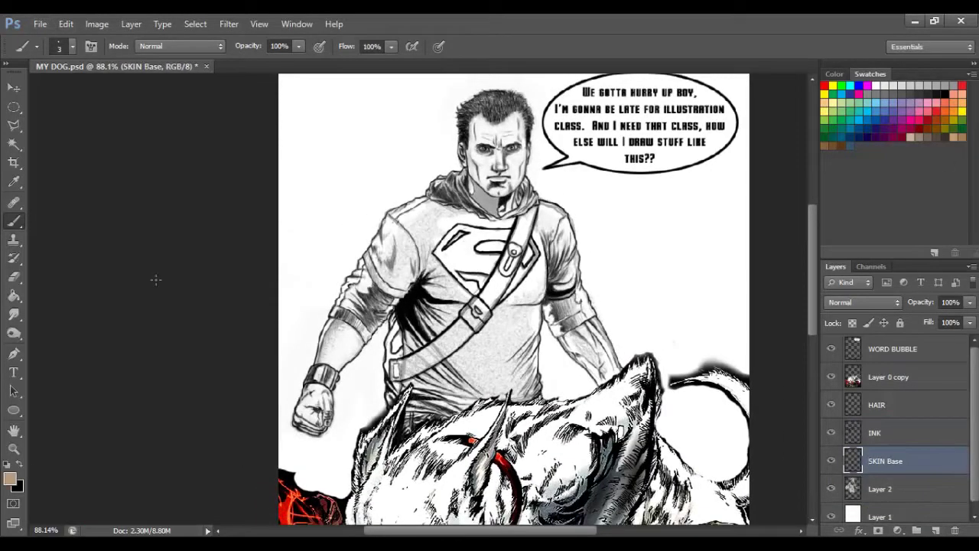
# - With a larger brush, paint tan skin over the face, forehead and right cheek
pyautogui.scroll(5, 155, 280)
pyautogui.rightClick(383, 253)
pyautogui.moveTo(333, 188); pyautogui.dragTo(326, 283)
pyautogui.moveTo(294, 84); pyautogui.dragTo(287, 229)
pyautogui.moveTo(329, 84)
pyautogui.mouseDown()
pyautogui.moveTo(379, 132)
pyautogui.moveTo(340, 344)
pyautogui.moveTo(438, 339)
pyautogui.moveTo(383, 198)
pyautogui.moveTo(329, 176)
pyautogui.moveTo(352, 222)
pyautogui.moveTo(340, 182)
pyautogui.moveTo(450, 184)
pyautogui.mouseUp()
pyautogui.moveTo(468, 222)
pyautogui.mouseDown()
pyautogui.moveTo(447, 290)
pyautogui.moveTo(457, 107)
pyautogui.mouseUp()
pyautogui.moveTo(428, 142); pyautogui.dragTo(459, 253)
# - Paint tan skin over both forearms and the fist, keeping SKIN Base in Normal blending
pyautogui.moveTo(315, 336)
pyautogui.mouseDown()
pyautogui.moveTo(360, 234)
pyautogui.moveTo(337, 229)
pyautogui.moveTo(306, 344)
pyautogui.moveTo(426, 296)
pyautogui.moveTo(337, 336)
pyautogui.moveTo(299, 405)
pyautogui.mouseUp()
pyautogui.hotkey('shift', 'alt', 'm')
pyautogui.moveTo(306, 367); pyautogui.dragTo(383, 413)
pyautogui.moveTo(383, 322); pyautogui.dragTo(336, 337)
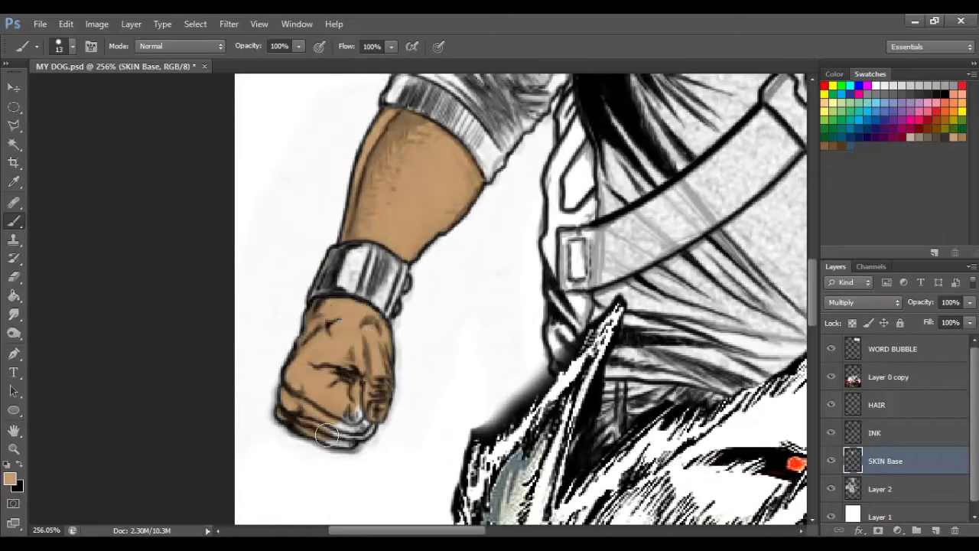
pyautogui.moveTo(322, 421); pyautogui.dragTo(367, 443)
pyautogui.moveTo(459, 352); pyautogui.dragTo(402, 226)
pyautogui.moveTo(452, 336)
pyautogui.mouseDown()
pyautogui.moveTo(368, 251)
pyautogui.moveTo(429, 175)
pyautogui.moveTo(482, 253)
pyautogui.mouseUp()
pyautogui.moveTo(390, 229)
pyautogui.mouseDown()
pyautogui.moveTo(489, 337)
pyautogui.moveTo(363, 244)
pyautogui.mouseUp()
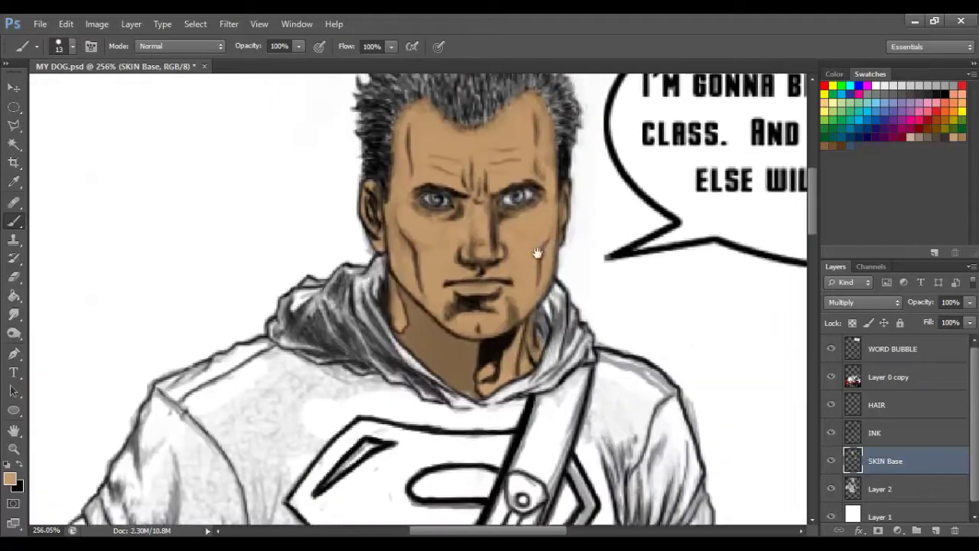
pyautogui.scroll(1, 671, 464)
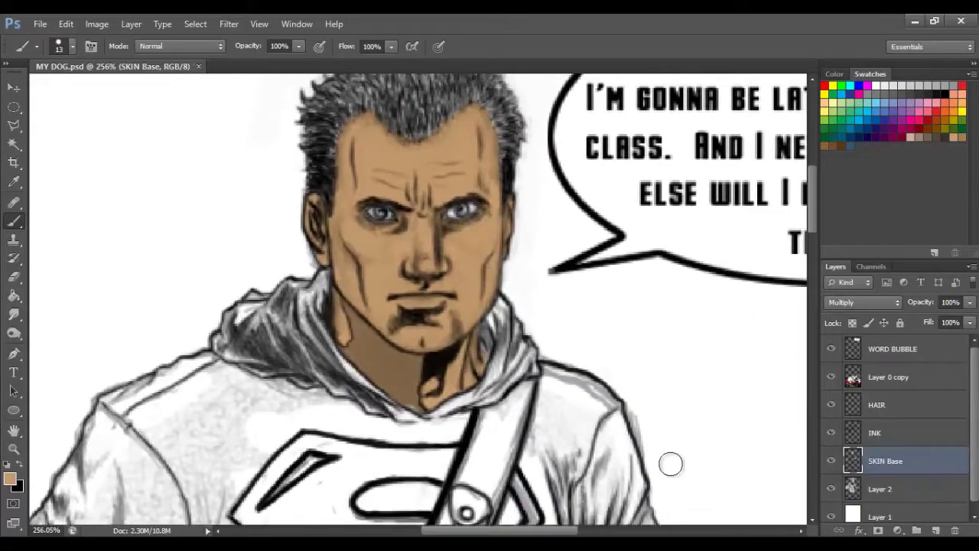
pyautogui.click(862, 302)
pyautogui.click(842, 17)
# - On the INK layer, fill the neck shadow solid black with a size 7 brush
pyautogui.click(905, 438)
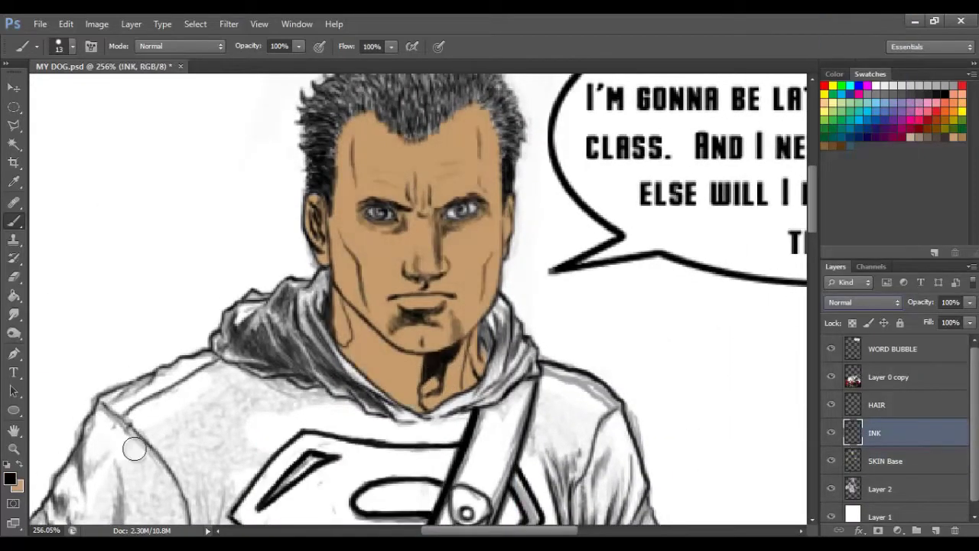
pyautogui.scroll(3, 421, 361)
pyautogui.rightClick(346, 268)
pyautogui.moveTo(364, 311); pyautogui.dragTo(351, 311)
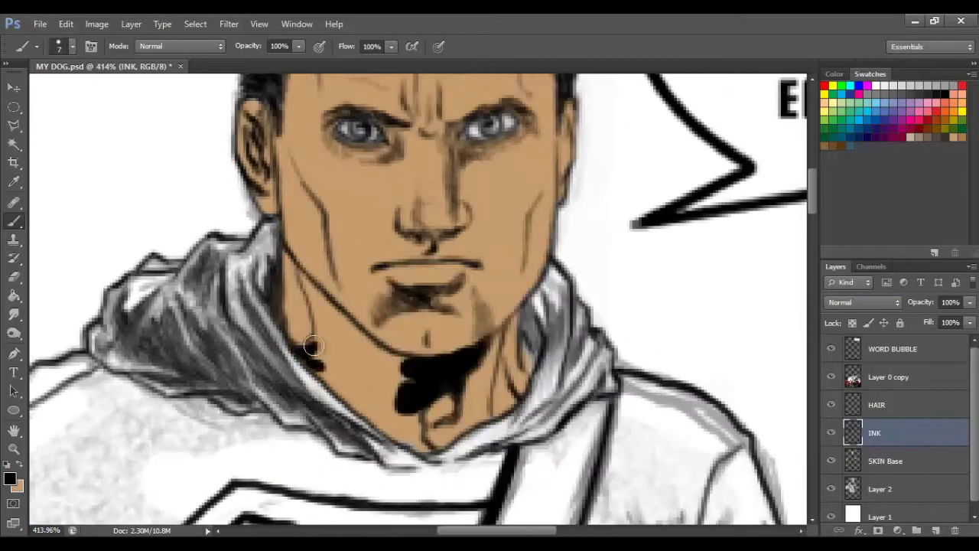
pyautogui.moveTo(310, 356); pyautogui.dragTo(294, 268)
pyautogui.moveTo(321, 336)
pyautogui.mouseDown()
pyautogui.moveTo(411, 433)
pyautogui.moveTo(448, 417)
pyautogui.mouseUp()
pyautogui.moveTo(398, 362)
pyautogui.mouseDown()
pyautogui.moveTo(348, 331)
pyautogui.moveTo(324, 363)
pyautogui.mouseUp()
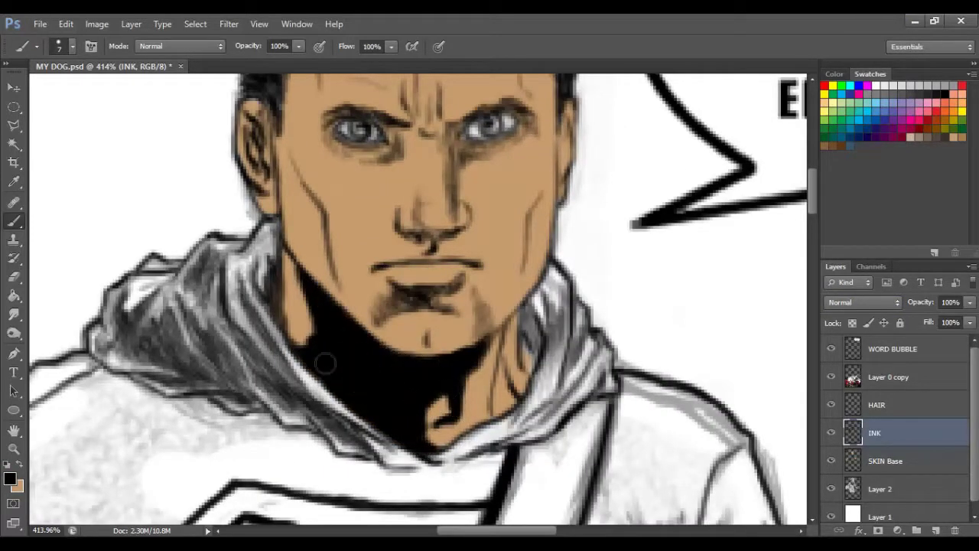
# - Make skin the paint colour and add a SKIN Shade layer above SKIN Base
pyautogui.press('x')
pyautogui.hotkey('alt', '[')
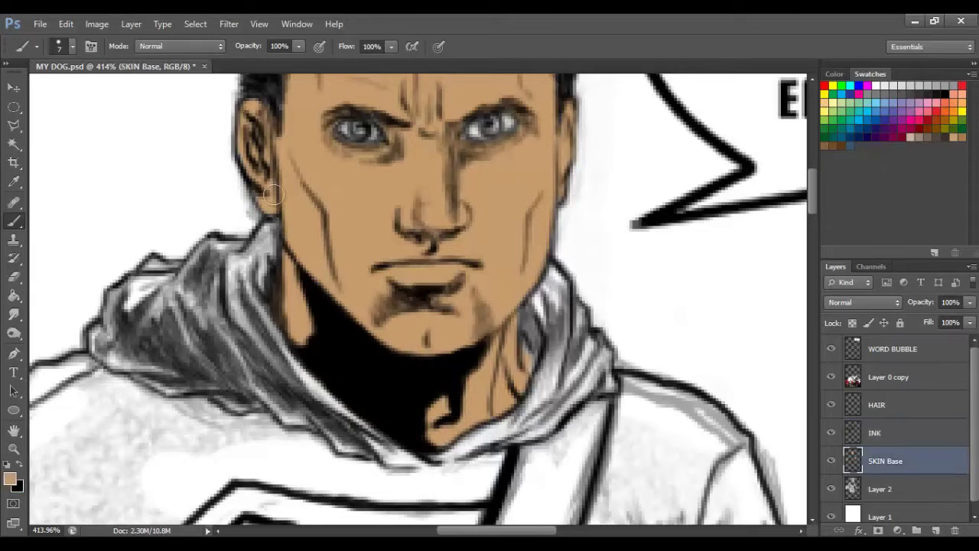
pyautogui.click(935, 530)
pyautogui.write('de')
pyautogui.press('Return')
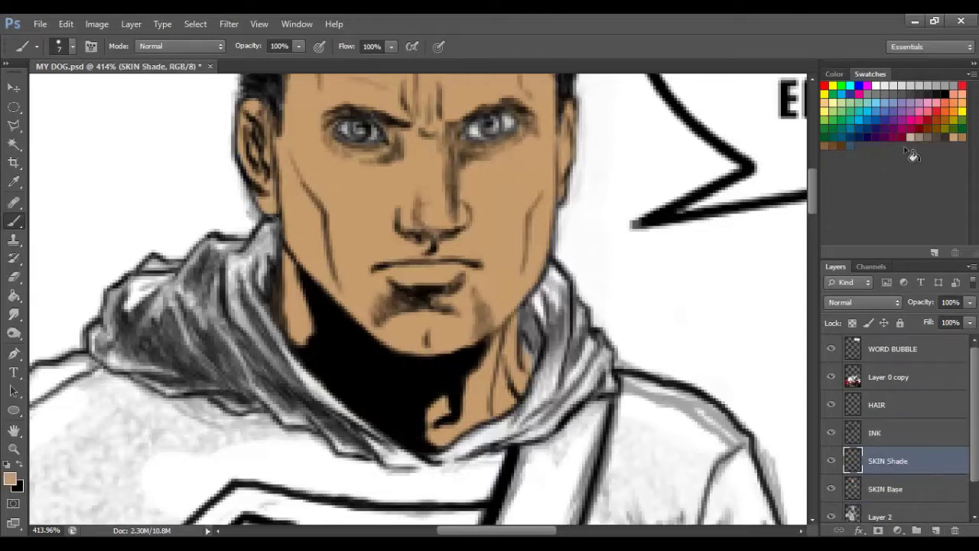
# - With a size 15 brush, shade beside the nose, around the eyes, brow and forehead
pyautogui.rightClick(497, 243)
pyautogui.moveTo(459, 134); pyautogui.dragTo(451, 202)
pyautogui.moveTo(474, 114)
pyautogui.mouseDown()
pyautogui.moveTo(514, 146)
pyautogui.moveTo(451, 176)
pyautogui.mouseUp()
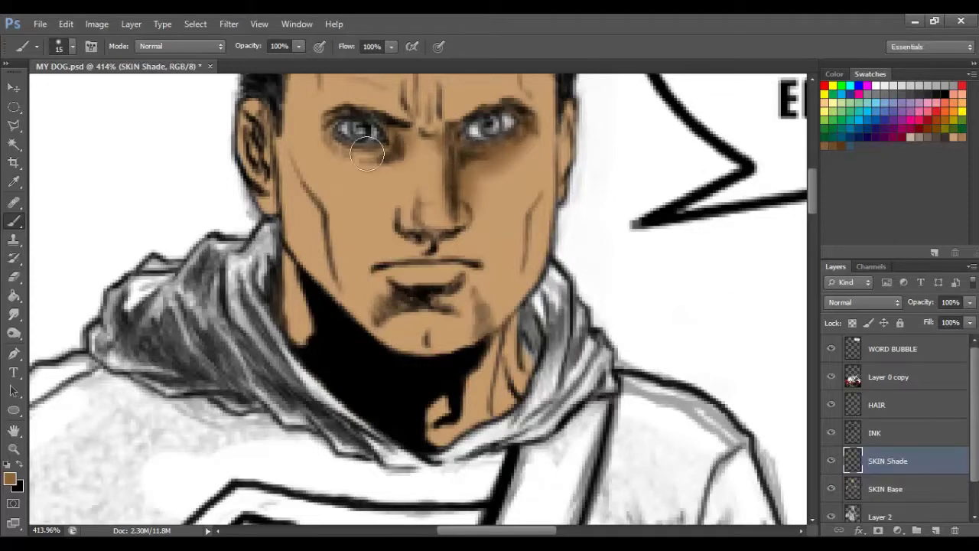
pyautogui.moveTo(413, 141); pyautogui.dragTo(329, 145)
pyautogui.moveTo(428, 95)
pyautogui.mouseDown()
pyautogui.moveTo(438, 157)
pyautogui.moveTo(512, 176)
pyautogui.mouseUp()
pyautogui.scroll(2, 436, 131)
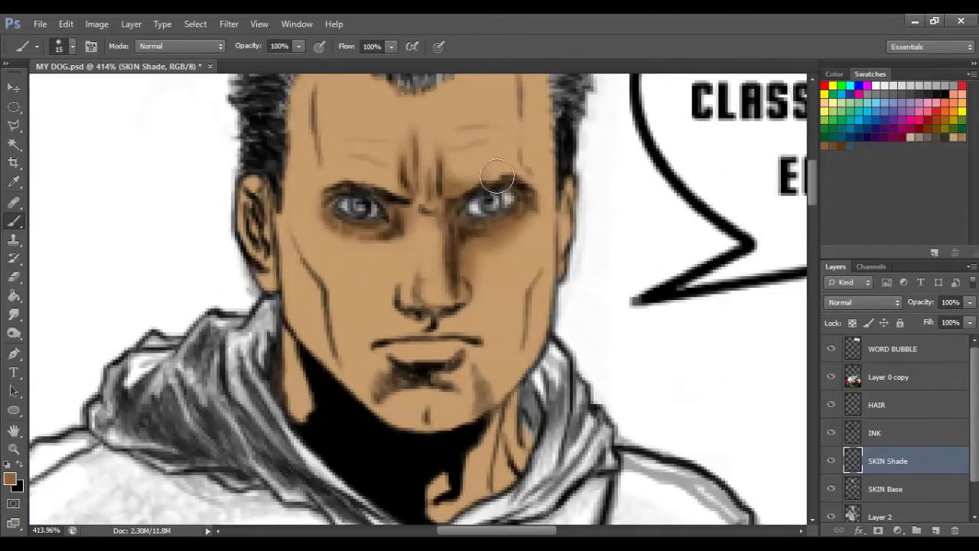
pyautogui.moveTo(413, 191); pyautogui.dragTo(390, 203)
# - Shade under the lip and chin, both cheeks and along the jaw
pyautogui.moveTo(474, 341)
pyautogui.mouseDown()
pyautogui.moveTo(413, 337)
pyautogui.moveTo(392, 354)
pyautogui.moveTo(459, 366)
pyautogui.mouseUp()
pyautogui.moveTo(543, 226); pyautogui.dragTo(572, 263)
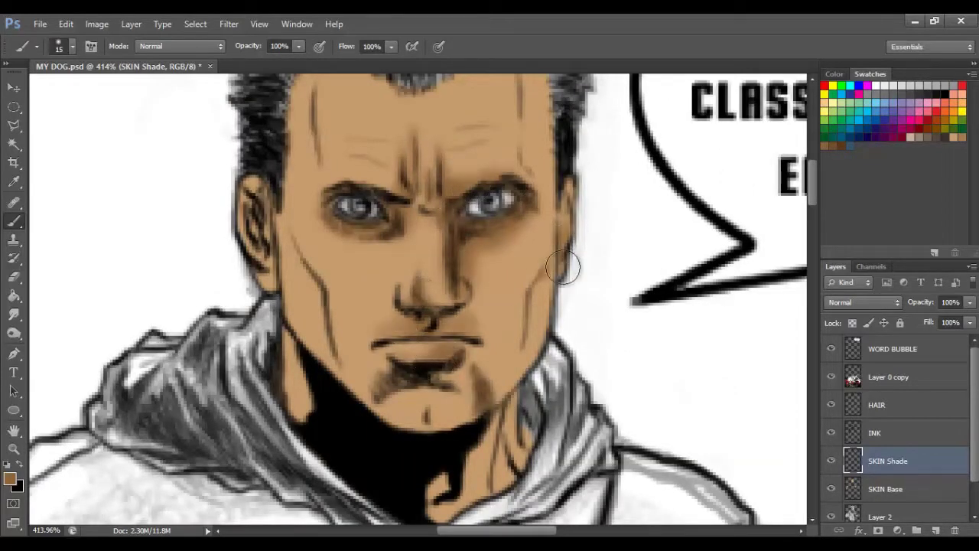
pyautogui.moveTo(244, 191)
pyautogui.mouseDown()
pyautogui.moveTo(280, 283)
pyautogui.moveTo(336, 375)
pyautogui.mouseUp()
pyautogui.moveTo(321, 268); pyautogui.dragTo(300, 429)
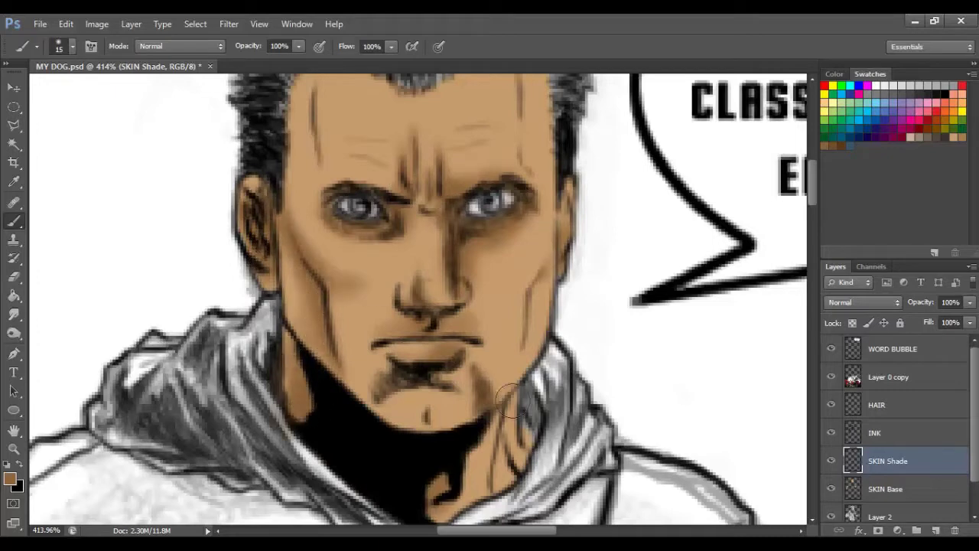
pyautogui.moveTo(501, 490); pyautogui.dragTo(536, 268)
pyautogui.moveTo(544, 225); pyautogui.dragTo(540, 288)
pyautogui.scroll(3, 539, 289)
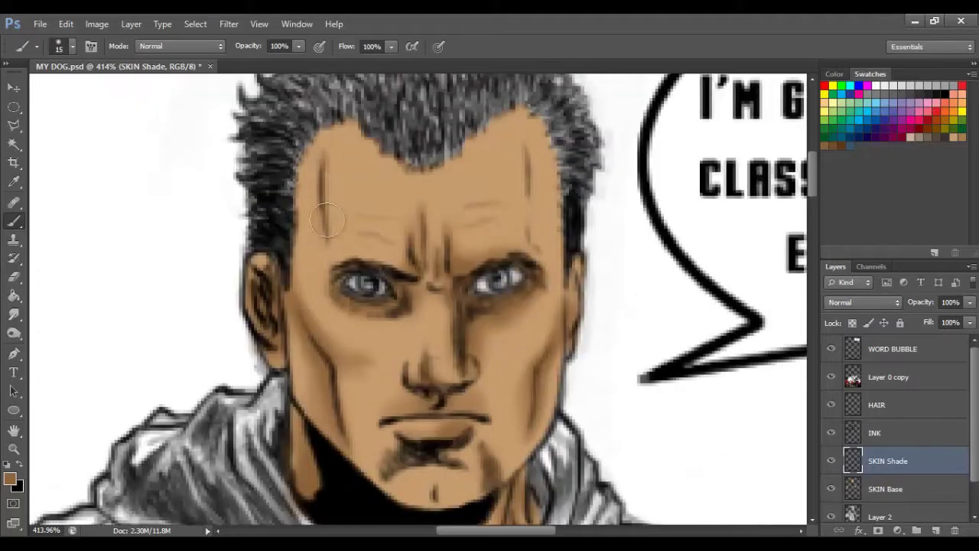
# - Shade the temple, forehead and chin with a 26 px brush, then darken the arm
pyautogui.moveTo(326, 164)
pyautogui.mouseDown()
pyautogui.moveTo(321, 284)
pyautogui.moveTo(402, 224)
pyautogui.moveTo(438, 299)
pyautogui.mouseUp()
pyautogui.moveTo(535, 269)
pyautogui.mouseDown()
pyautogui.moveTo(529, 178)
pyautogui.moveTo(518, 219)
pyautogui.moveTo(455, 201)
pyautogui.mouseUp()
pyautogui.moveTo(459, 489); pyautogui.dragTo(383, 466)
pyautogui.press(']')
pyautogui.press(']')
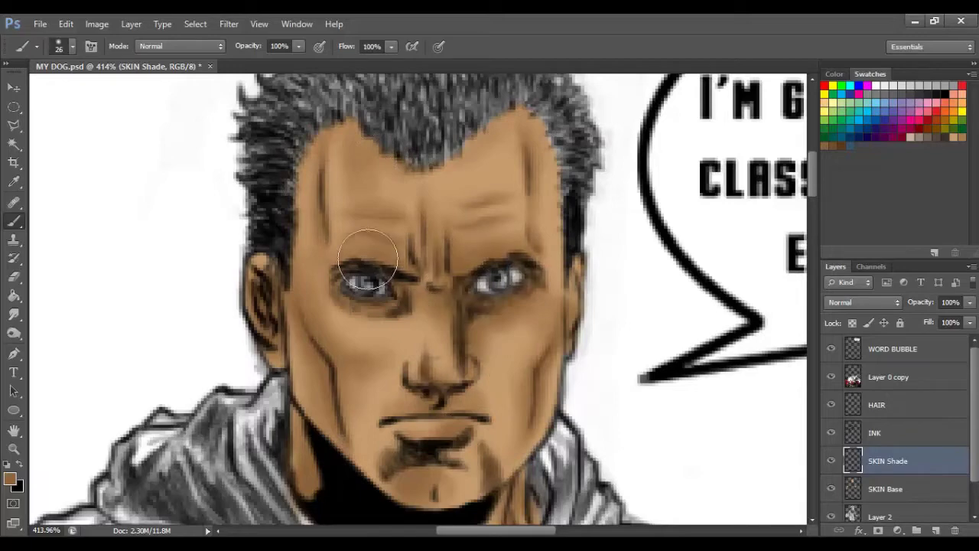
pyautogui.moveTo(429, 459); pyautogui.dragTo(386, 455)
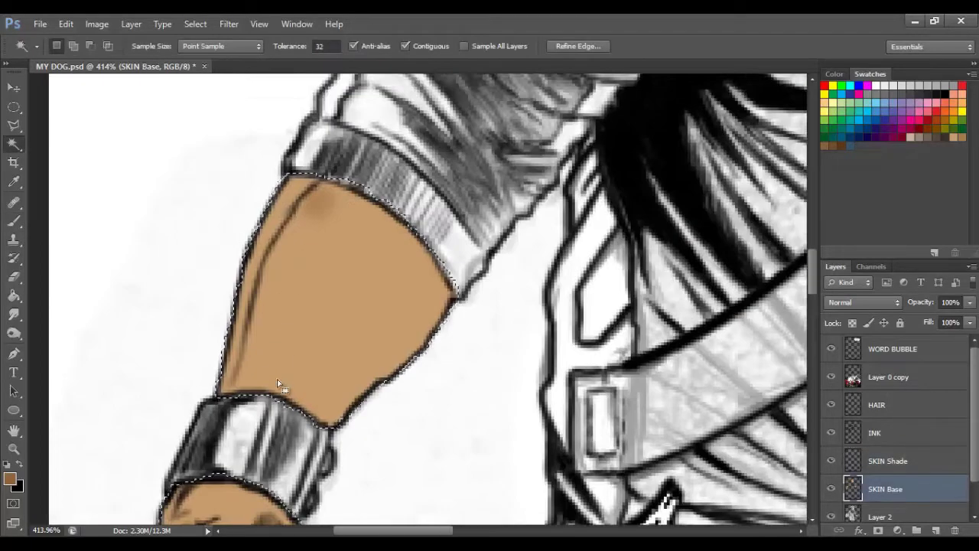
pyautogui.press('b')
pyautogui.moveTo(278, 382)
pyautogui.mouseDown()
pyautogui.moveTo(400, 262)
pyautogui.moveTo(367, 329)
pyautogui.moveTo(406, 339)
pyautogui.moveTo(434, 259)
pyautogui.moveTo(385, 345)
pyautogui.moveTo(415, 273)
pyautogui.moveTo(364, 252)
pyautogui.moveTo(375, 226)
pyautogui.moveTo(360, 207)
pyautogui.moveTo(372, 218)
pyautogui.moveTo(291, 390)
pyautogui.moveTo(229, 325)
pyautogui.moveTo(273, 245)
pyautogui.moveTo(258, 267)
pyautogui.moveTo(305, 331)
pyautogui.moveTo(260, 240)
pyautogui.moveTo(230, 428)
pyautogui.moveTo(198, 337)
pyautogui.moveTo(197, 380)
pyautogui.moveTo(313, 443)
pyautogui.moveTo(183, 382)
pyautogui.mouseUp()
# - Burn deeper shadows into the fist and upper arm with a 25 px brush
pyautogui.press('o')
pyautogui.moveTo(336, 267)
pyautogui.mouseDown()
pyautogui.moveTo(334, 382)
pyautogui.moveTo(198, 344)
pyautogui.moveTo(257, 229)
pyautogui.moveTo(200, 388)
pyautogui.moveTo(306, 444)
pyautogui.mouseUp()
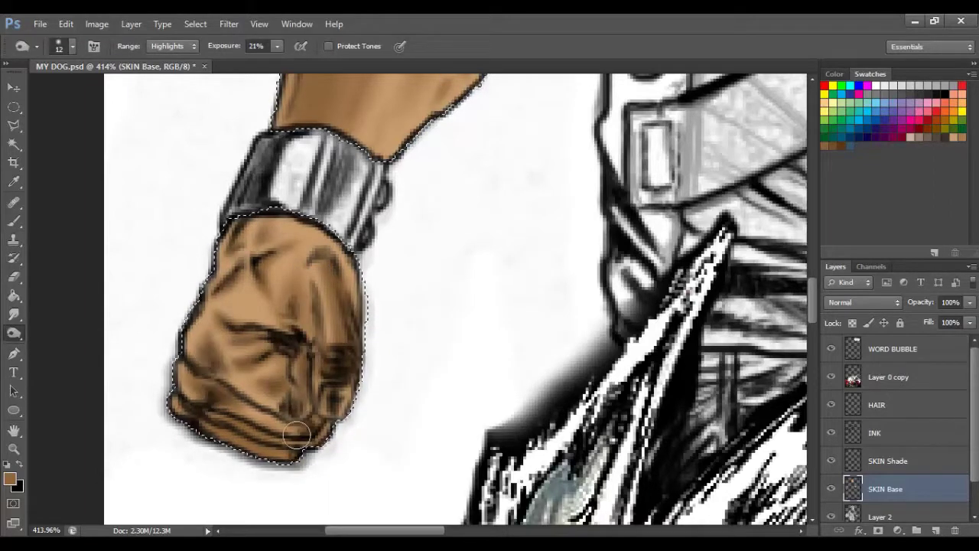
pyautogui.moveTo(382, 192); pyautogui.dragTo(375, 382)
pyautogui.rightClick(363, 269)
pyautogui.doubleClick(453, 417)
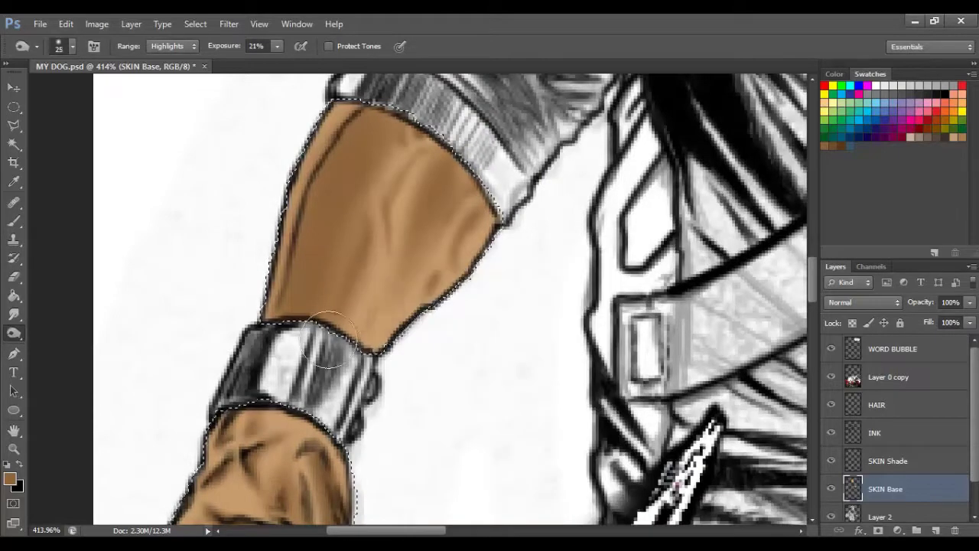
pyautogui.moveTo(429, 184); pyautogui.dragTo(436, 245)
pyautogui.moveTo(324, 186); pyautogui.dragTo(306, 321)
pyautogui.scroll(-5, 192, 417)
pyautogui.moveTo(193, 417); pyautogui.dragTo(268, 413)
pyautogui.scroll(5, 419, 393)
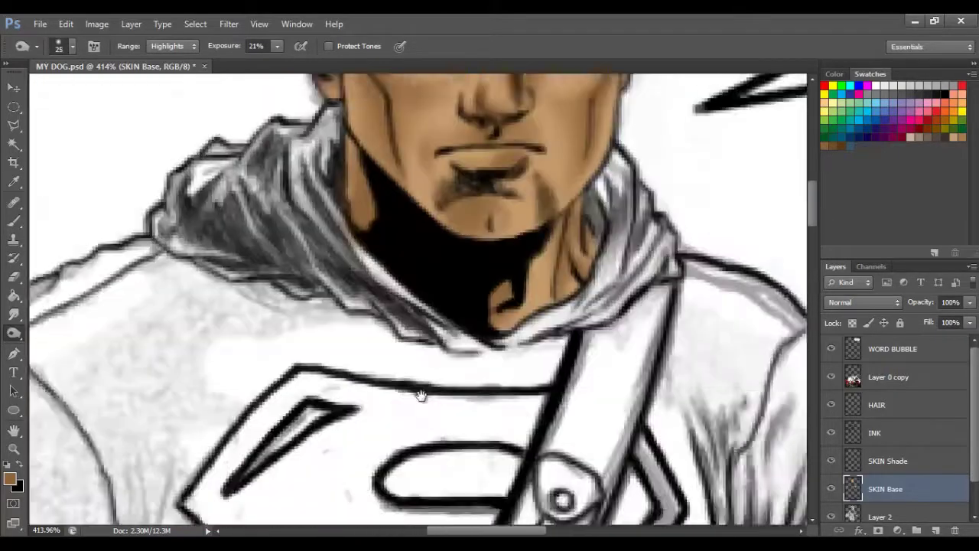
# - On the SKIN Shade layer, burn darker shading beside the nose and brow
pyautogui.hotkey('alt', ']')
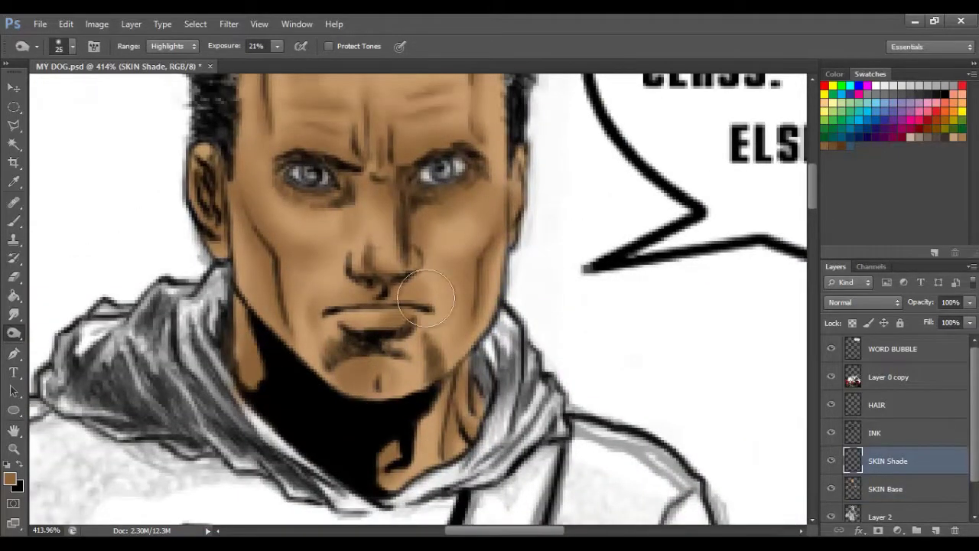
pyautogui.scroll(3, 260, 260)
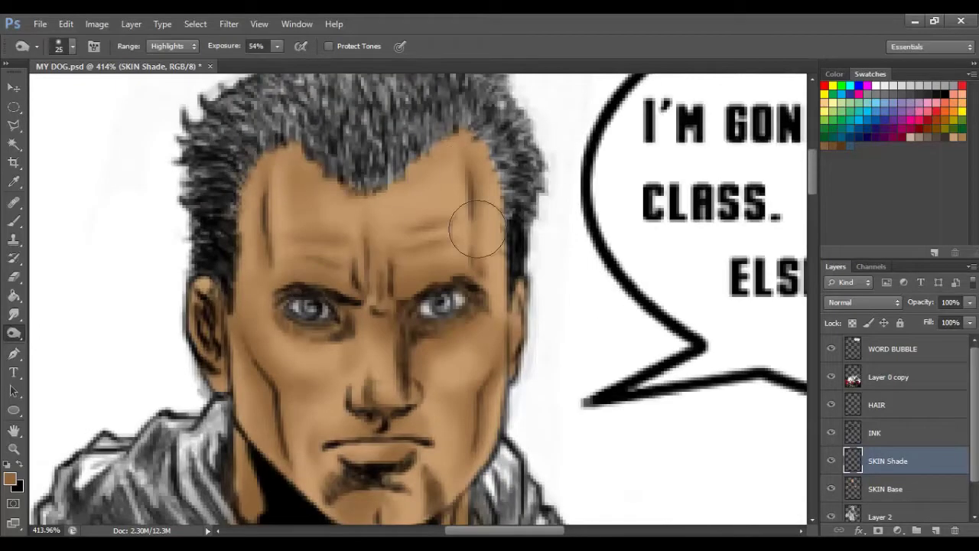
pyautogui.scroll(-3, 452, 406)
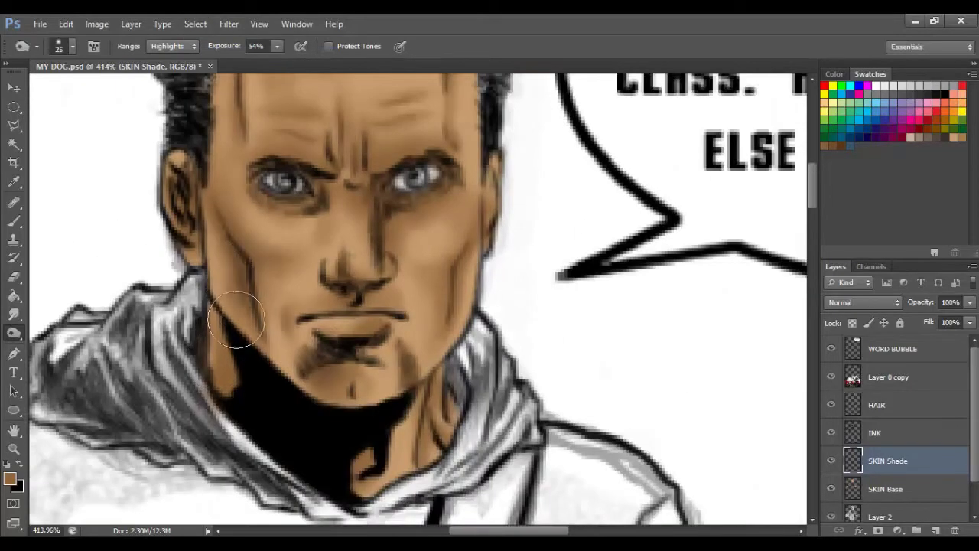
pyautogui.moveTo(375, 191); pyautogui.dragTo(379, 252)
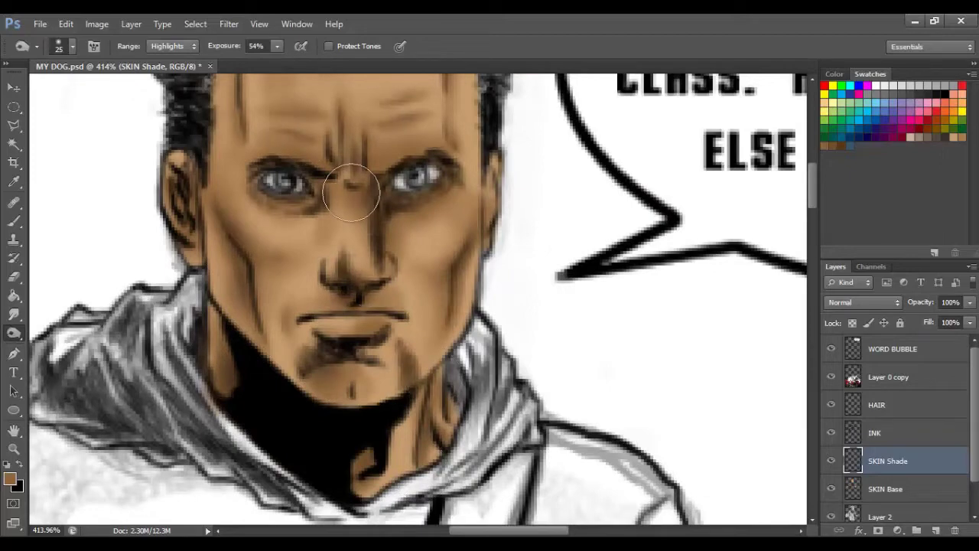
pyautogui.scroll(3, 350, 193)
pyautogui.scroll(-1, 396, 396)
# - Smudge the facial shading into the hairline, brow crease, nose and right eye
pyautogui.press('r')
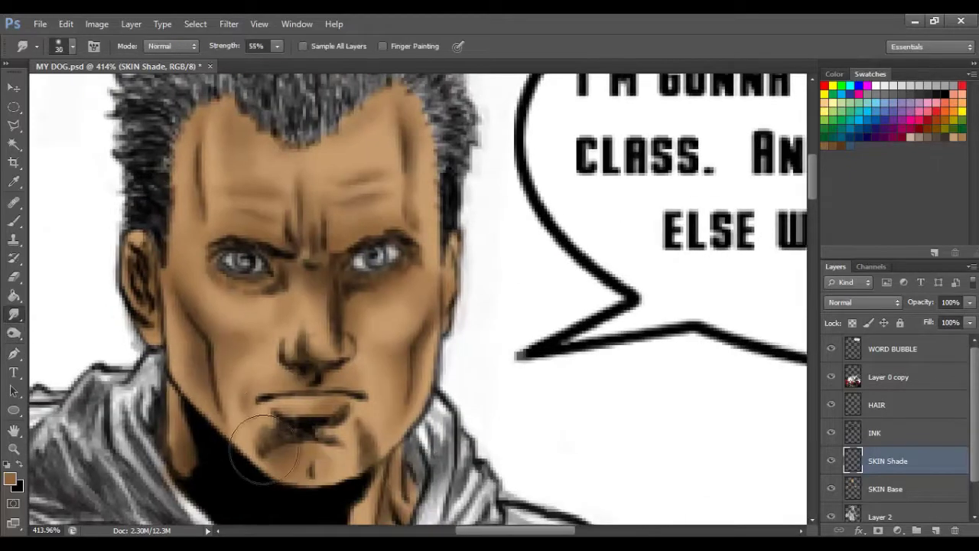
pyautogui.moveTo(404, 171)
pyautogui.mouseDown()
pyautogui.moveTo(414, 217)
pyautogui.moveTo(386, 256)
pyautogui.mouseUp()
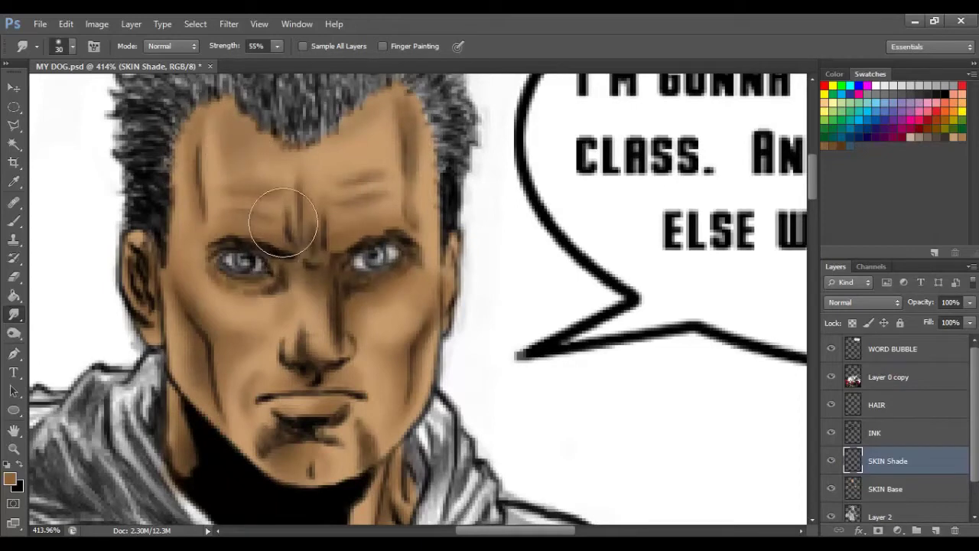
pyautogui.moveTo(284, 219); pyautogui.dragTo(235, 314)
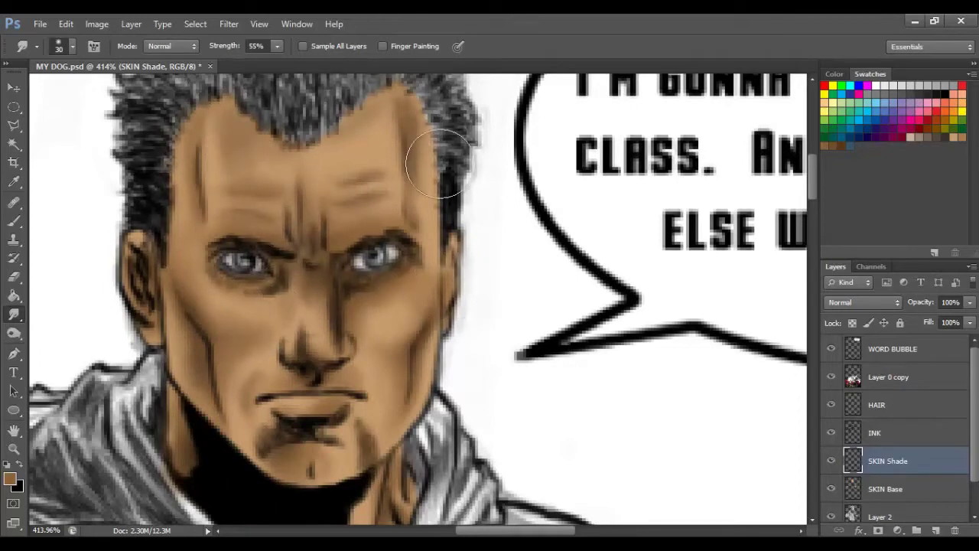
pyautogui.moveTo(448, 175); pyautogui.dragTo(413, 217)
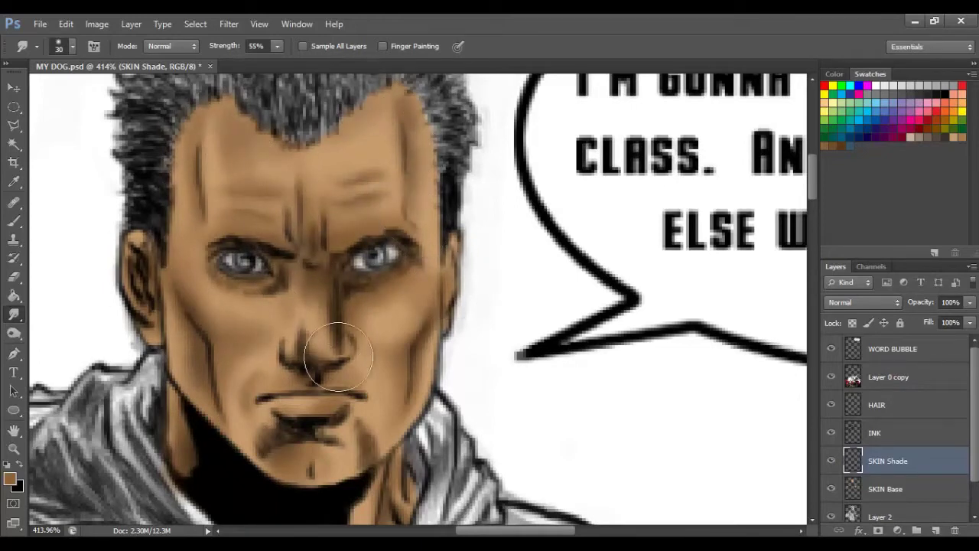
pyautogui.moveTo(339, 350); pyautogui.dragTo(354, 280)
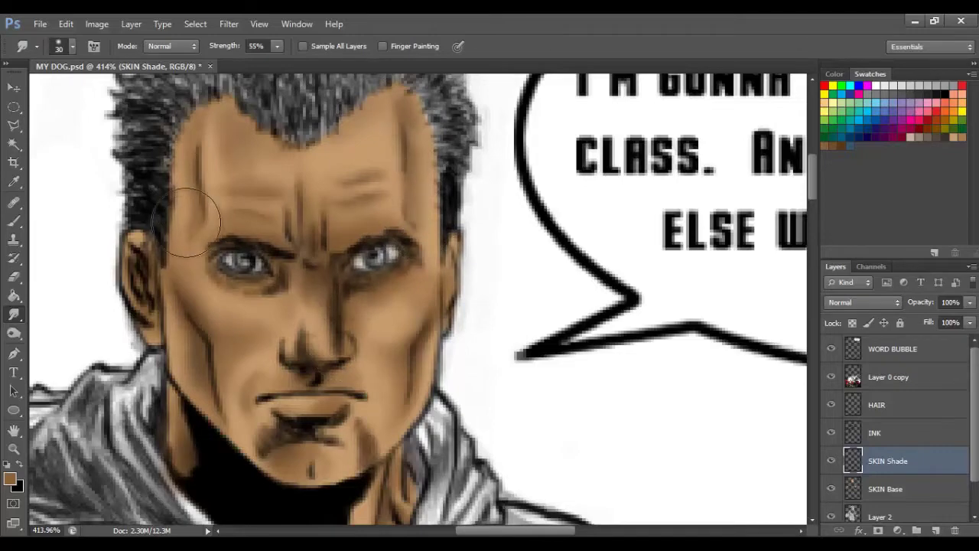
pyautogui.moveTo(489, 490); pyautogui.dragTo(437, 354)
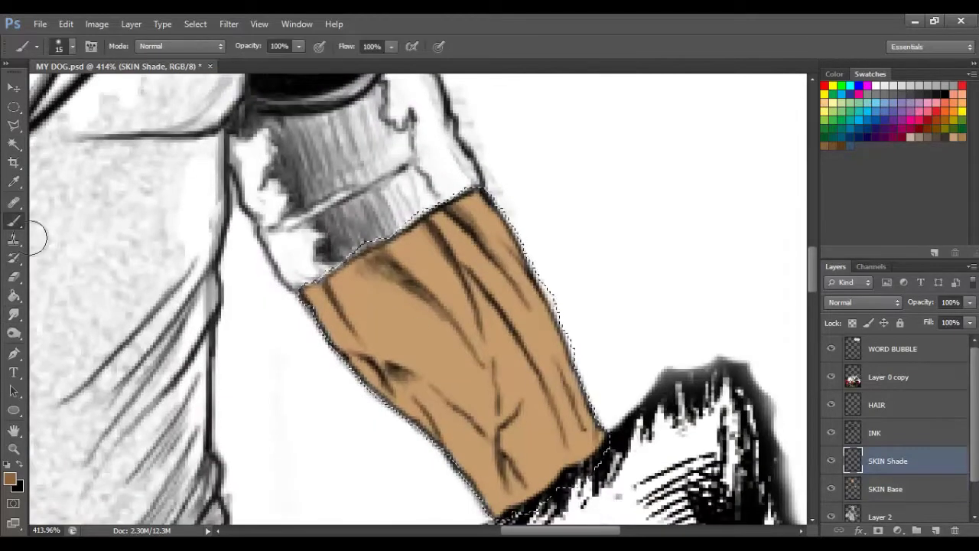
# - Brush dark muscle shading strokes down and along the edges of the forearm
pyautogui.moveTo(459, 191); pyautogui.dragTo(564, 361)
pyautogui.moveTo(489, 352)
pyautogui.mouseDown()
pyautogui.moveTo(451, 302)
pyautogui.moveTo(558, 430)
pyautogui.mouseUp()
pyautogui.moveTo(474, 229); pyautogui.dragTo(520, 291)
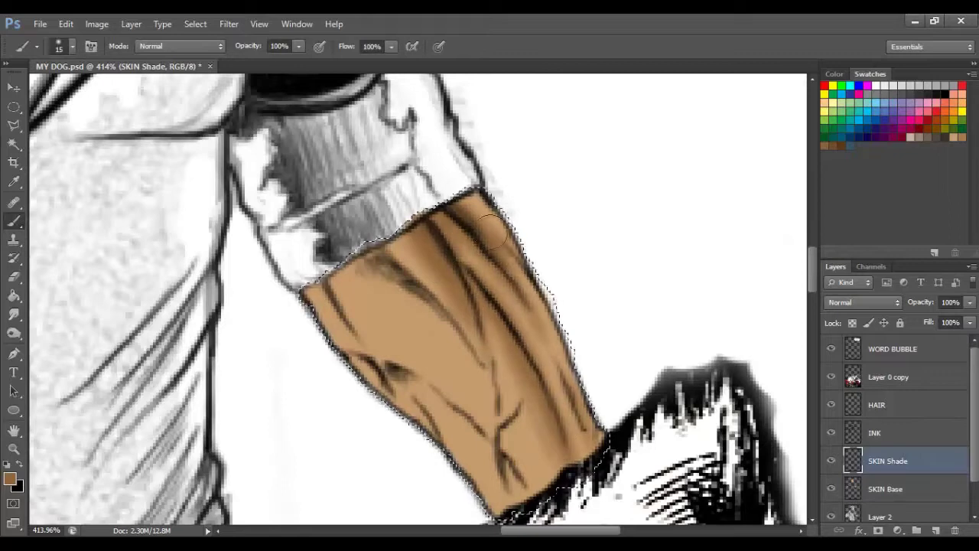
pyautogui.moveTo(489, 214)
pyautogui.mouseDown()
pyautogui.moveTo(573, 451)
pyautogui.moveTo(507, 465)
pyautogui.moveTo(535, 383)
pyautogui.moveTo(490, 436)
pyautogui.mouseUp()
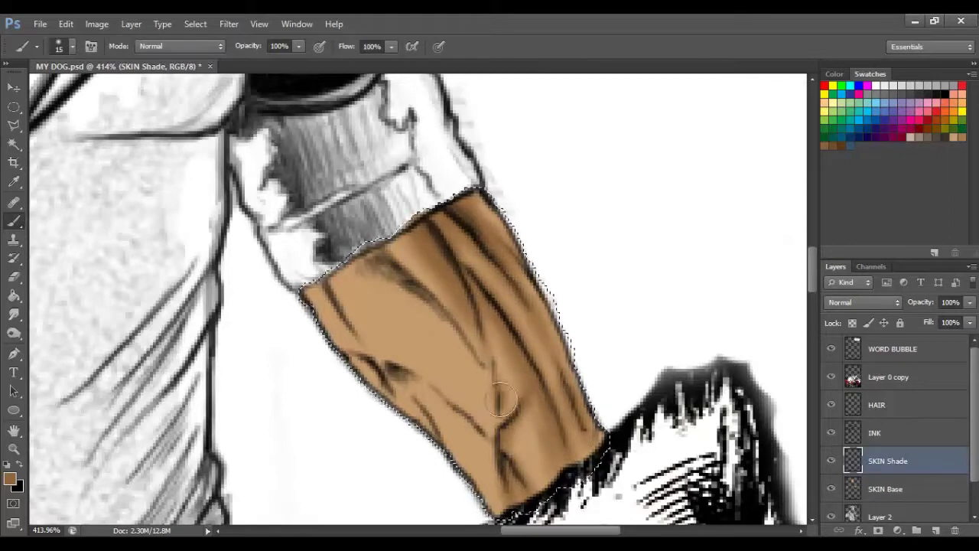
pyautogui.moveTo(512, 351)
pyautogui.mouseDown()
pyautogui.moveTo(477, 437)
pyautogui.moveTo(409, 395)
pyautogui.mouseUp()
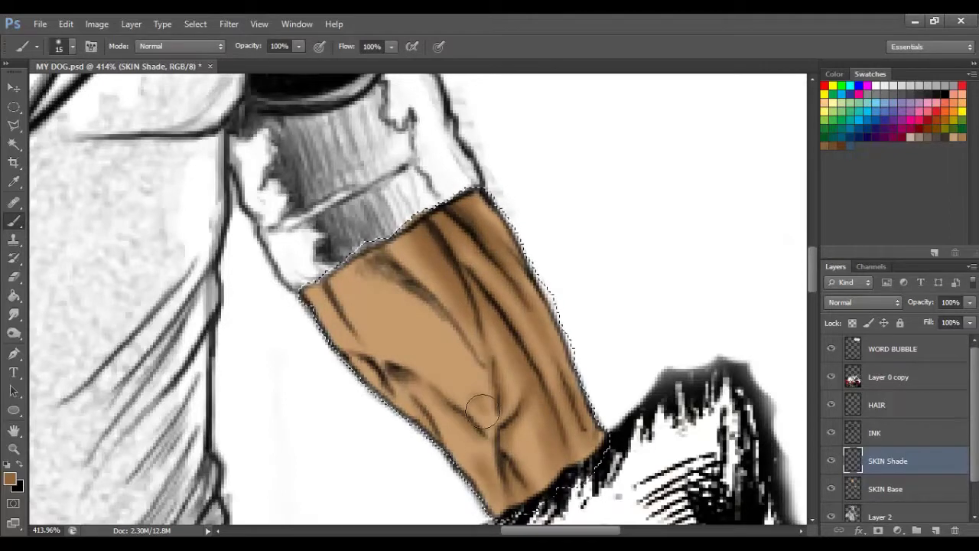
pyautogui.moveTo(482, 413); pyautogui.dragTo(476, 377)
pyautogui.moveTo(328, 290); pyautogui.dragTo(368, 364)
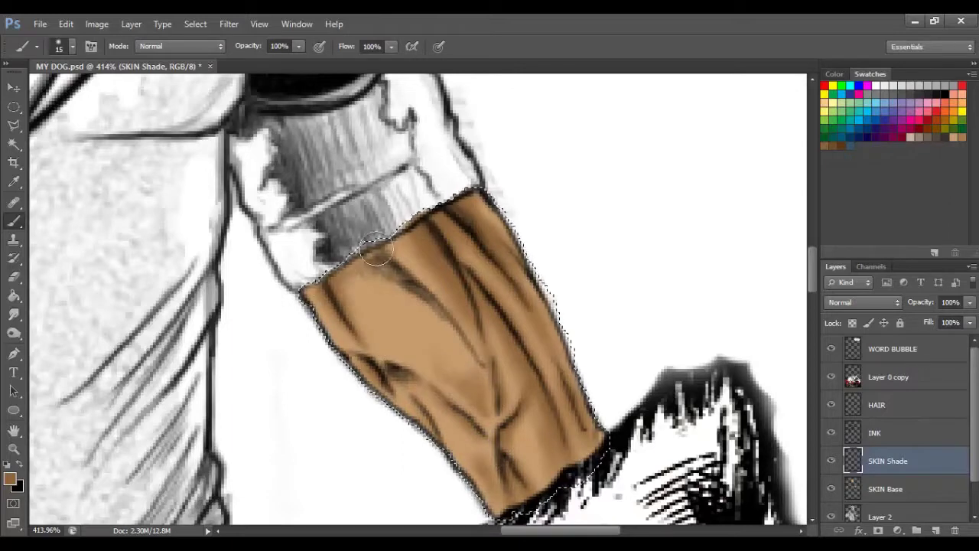
pyautogui.moveTo(377, 249); pyautogui.dragTo(391, 319)
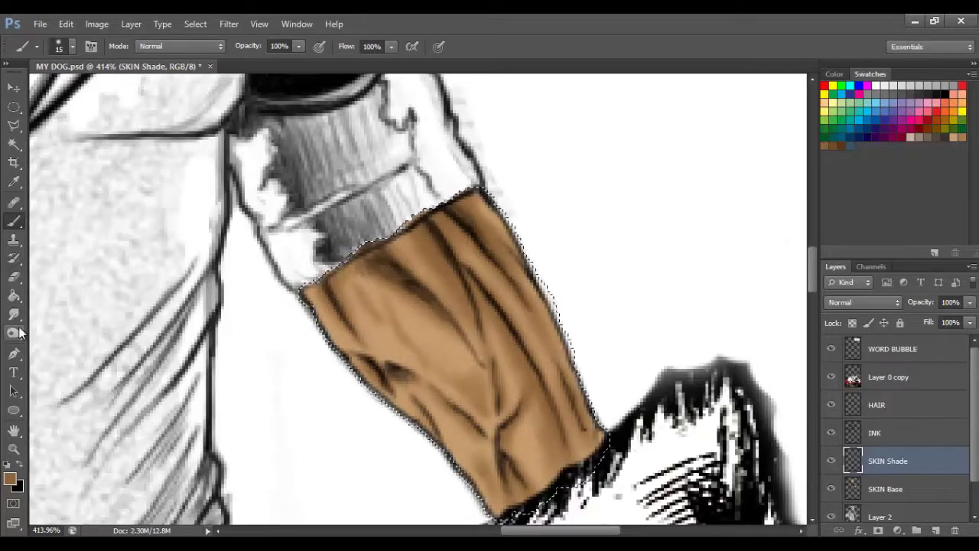
# - Burn the forearm shading at 54%, then smudge it smooth at 55%
pyautogui.click(14, 332)
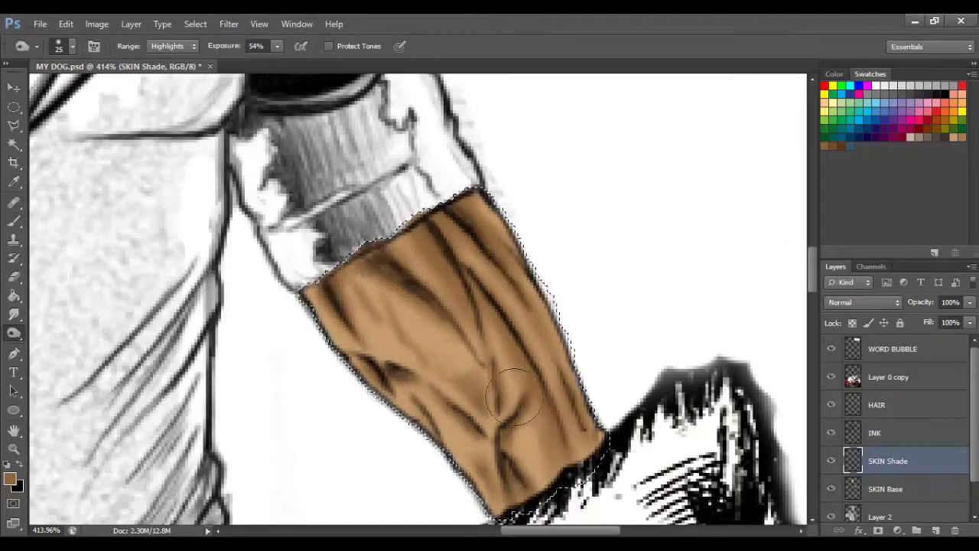
pyautogui.moveTo(442, 260)
pyautogui.mouseDown()
pyautogui.moveTo(551, 398)
pyautogui.moveTo(436, 219)
pyautogui.moveTo(393, 273)
pyautogui.moveTo(468, 373)
pyautogui.moveTo(400, 317)
pyautogui.mouseUp()
pyautogui.press('r')
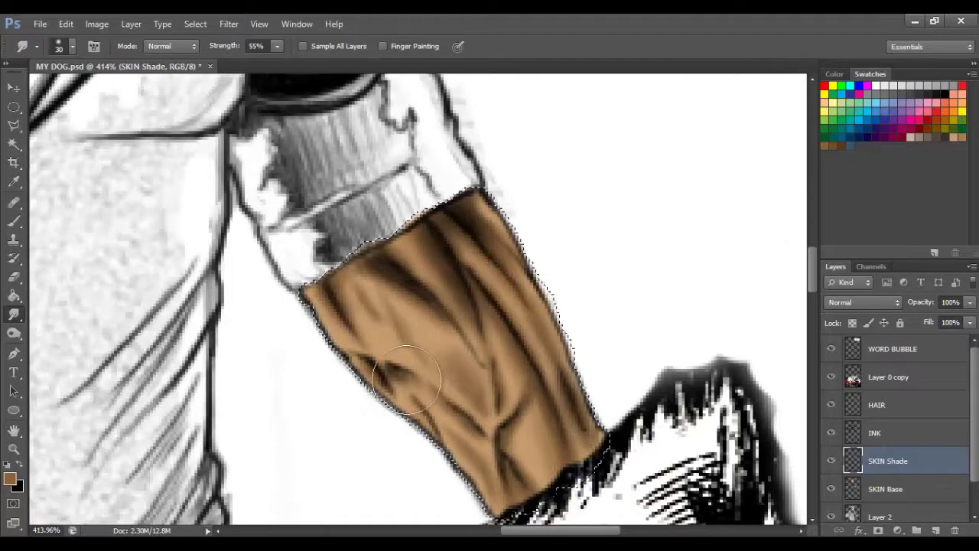
pyautogui.moveTo(406, 379); pyautogui.dragTo(516, 447)
pyautogui.moveTo(576, 450)
pyautogui.mouseDown()
pyautogui.moveTo(502, 230)
pyautogui.moveTo(514, 284)
pyautogui.moveTo(437, 218)
pyautogui.mouseUp()
# - Clear the arm selection and brush over the upper arm's dark outline on INK
pyautogui.hotkey('ctrl', 'd')
pyautogui.scroll(5, 164, 426)
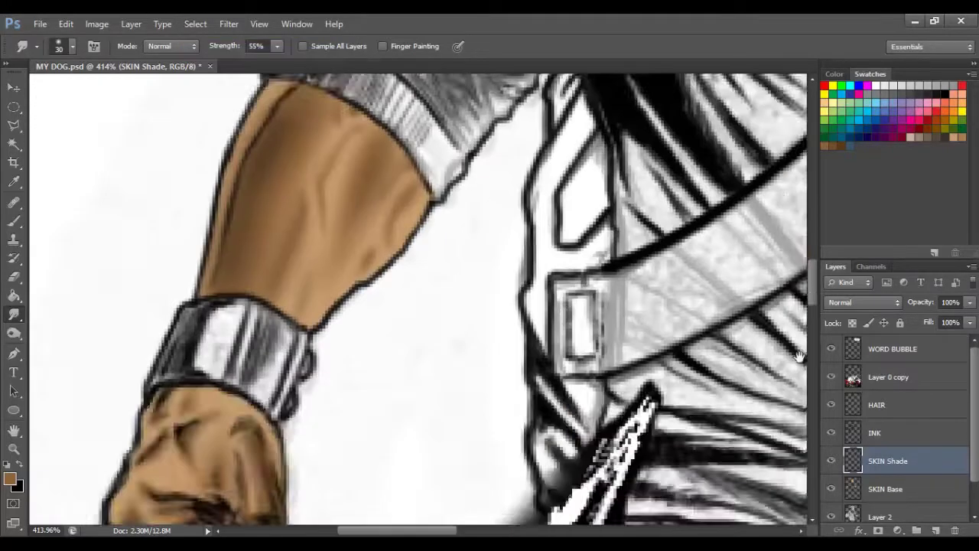
pyautogui.scroll(3, 163, 426)
pyautogui.press('b')
pyautogui.hotkey('alt', ']')
pyautogui.moveTo(252, 222); pyautogui.dragTo(206, 371)
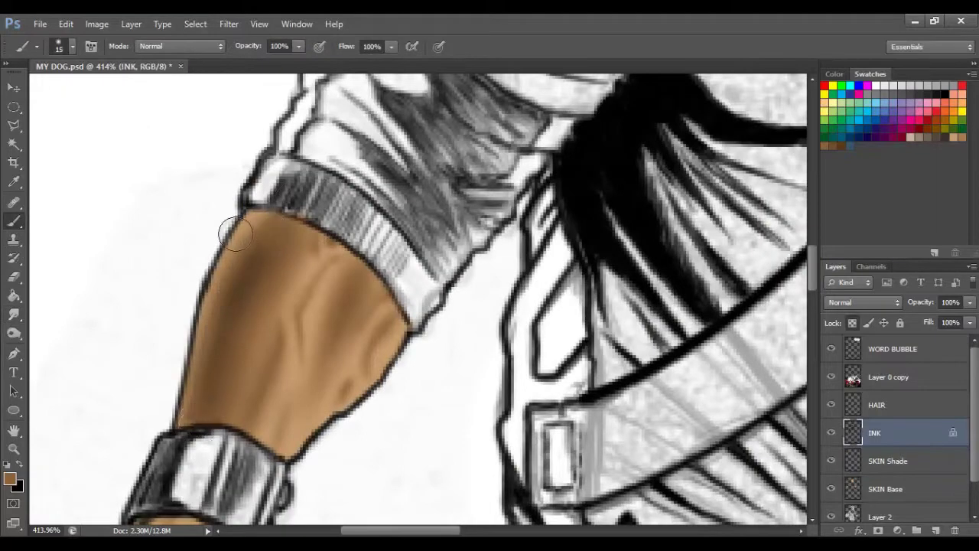
# - Soften the arm's outline and paint shading strokes across the fist
pyautogui.moveTo(235, 234); pyautogui.dragTo(187, 417)
pyautogui.moveTo(306, 459); pyautogui.dragTo(398, 344)
pyautogui.scroll(-5, 284, 408)
pyautogui.moveTo(252, 222); pyautogui.dragTo(230, 344)
pyautogui.moveTo(283, 314); pyautogui.dragTo(349, 342)
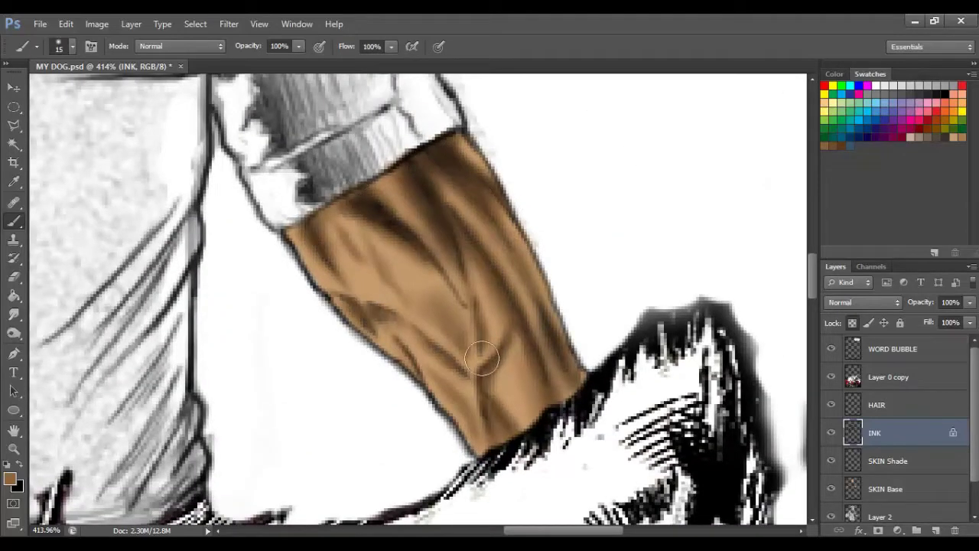
# - Shade the forearm muscles with brown strokes and lighten the skin below the lower lip
pyautogui.moveTo(481, 359); pyautogui.dragTo(413, 229)
pyautogui.moveTo(421, 382); pyautogui.dragTo(296, 262)
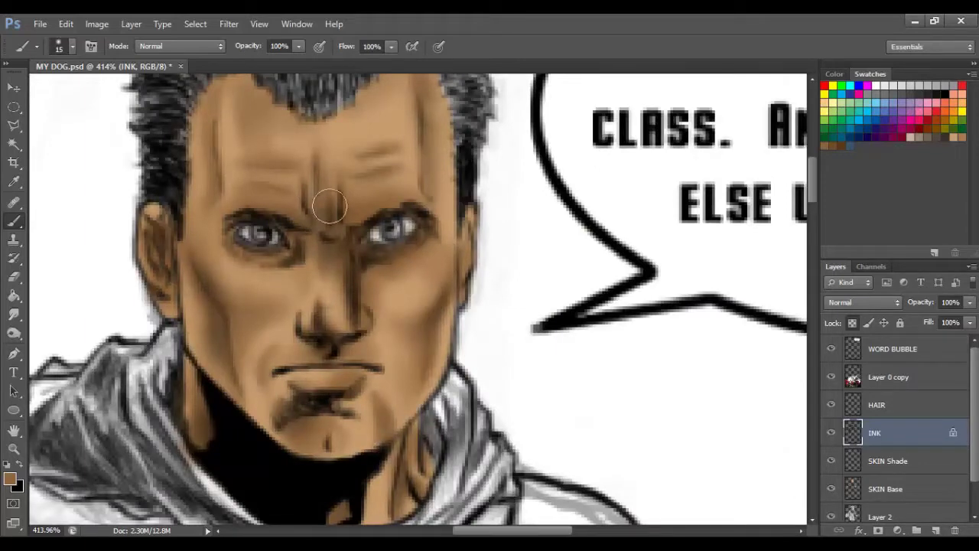
pyautogui.moveTo(294, 386); pyautogui.dragTo(330, 399)
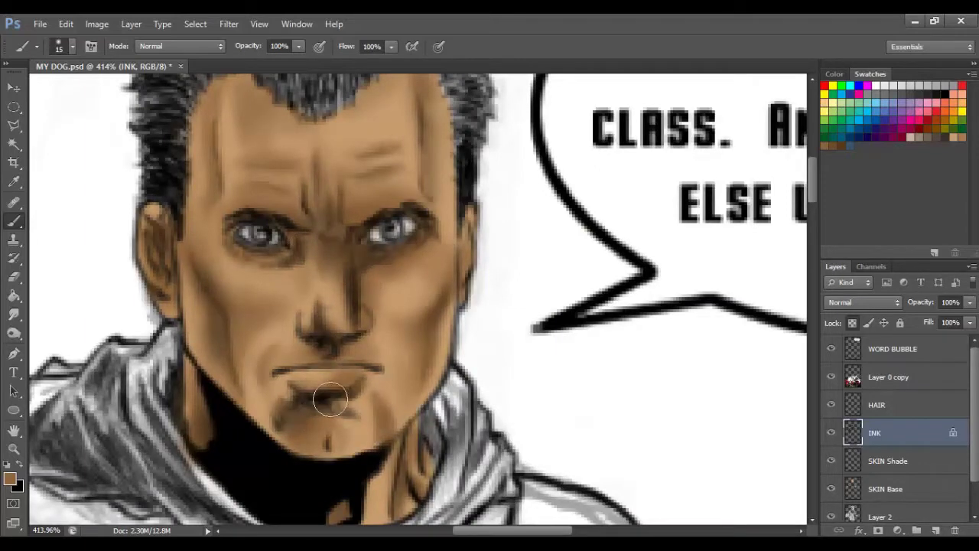
# - Set the brush to 8 px and add a new layer named eyes
pyautogui.rightClick(453, 226)
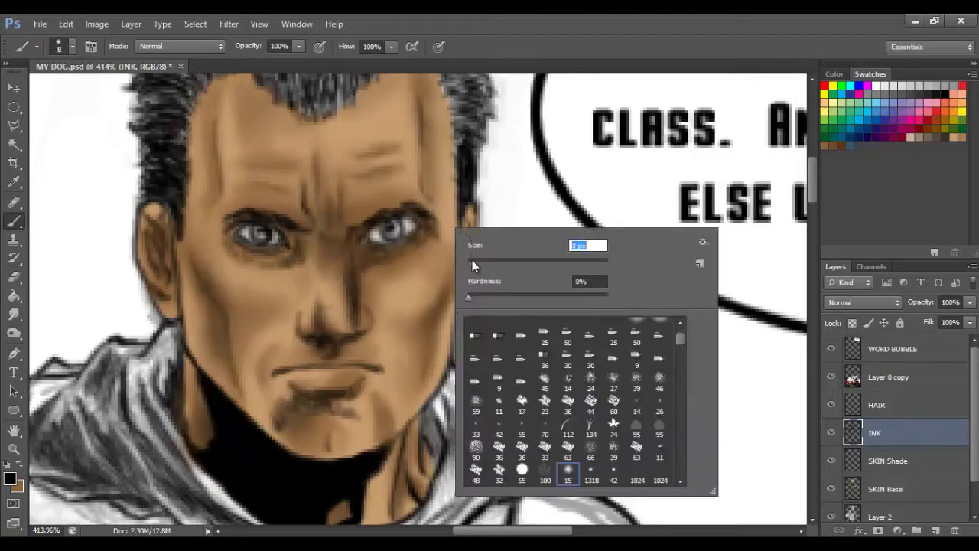
pyautogui.write('8')
pyautogui.press('Return')
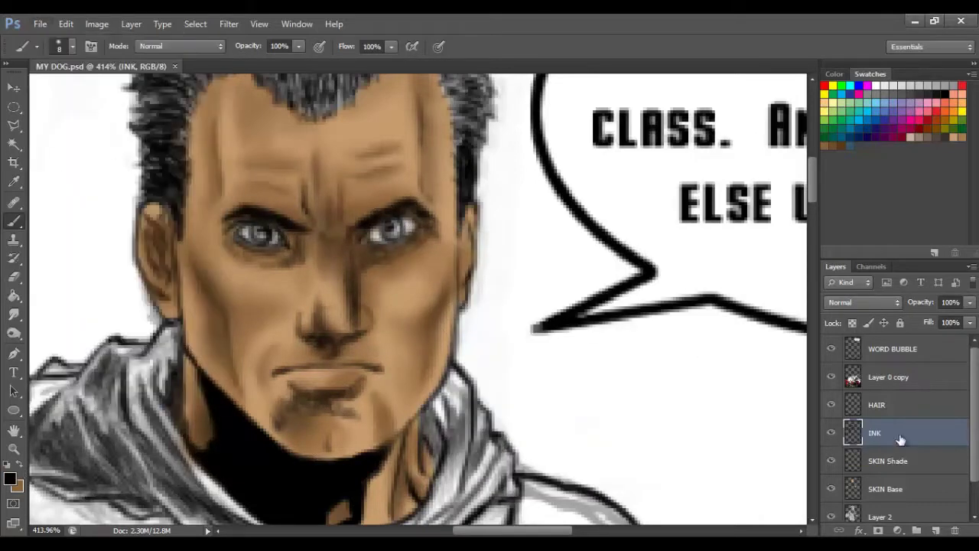
pyautogui.keyDown('ctrl'); pyautogui.click(936, 530); pyautogui.keyUp('ctrl')
pyautogui.press('Return')
# - Pick blue as the foreground colour and paint both irises blue
pyautogui.click(10, 479)
pyautogui.click(928, 232)
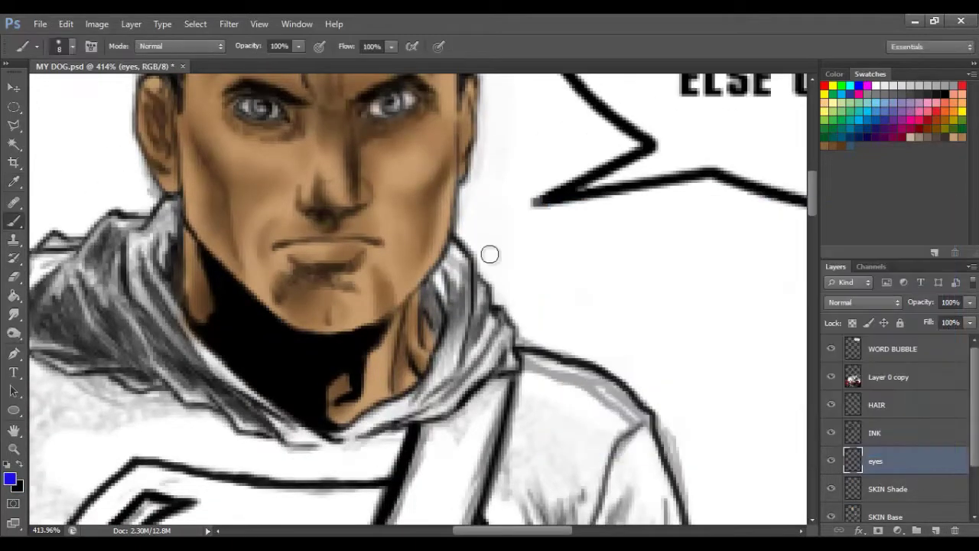
pyautogui.scroll(3, 489, 120)
pyautogui.moveTo(359, 210); pyautogui.dragTo(379, 195)
pyautogui.moveTo(81, 218); pyautogui.dragTo(94, 214)
pyautogui.moveTo(241, 370); pyautogui.dragTo(390, 333)
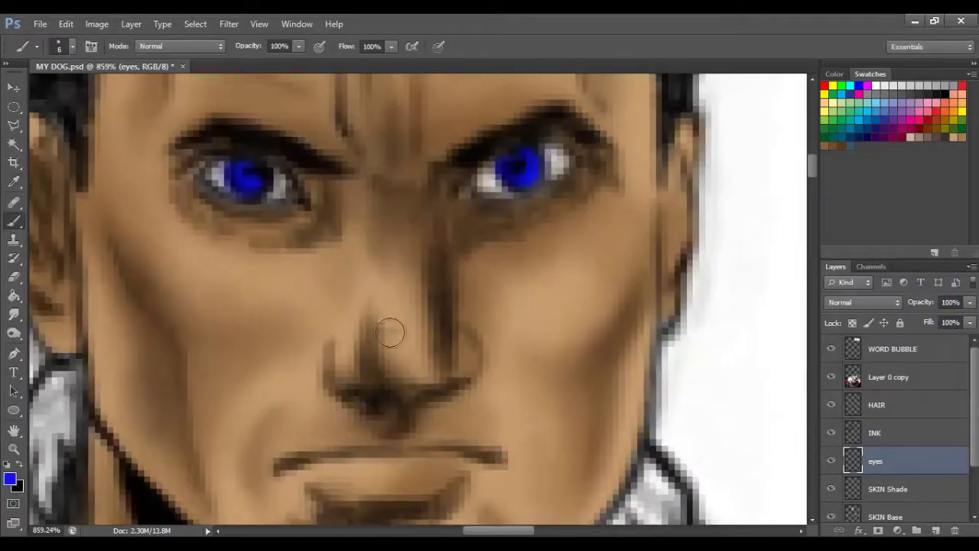
# - Set the brush to 4 px and switch to the INK layer
pyautogui.rightClick(415, 301)
pyautogui.write('4')
pyautogui.press('Return')
pyautogui.click(906, 434)
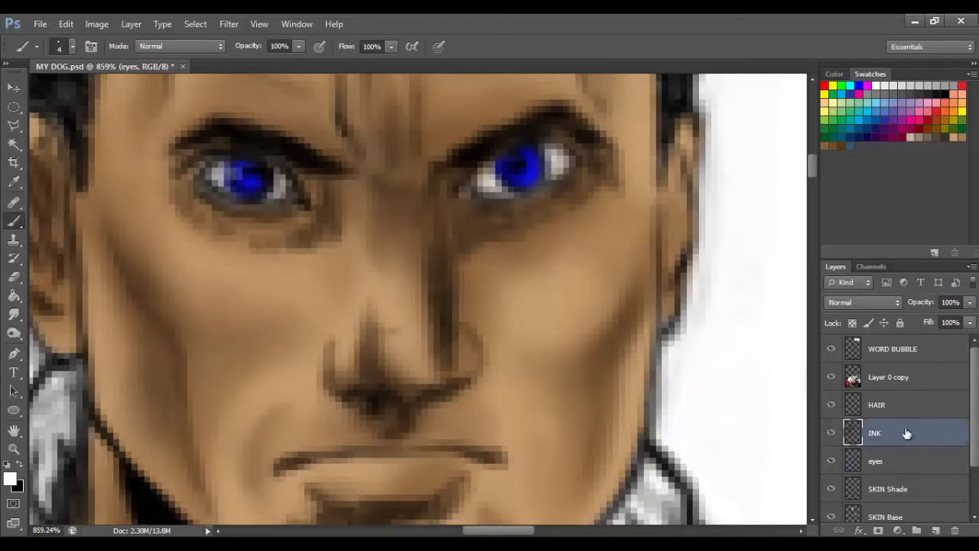
pyautogui.scroll(-5, 527, 166)
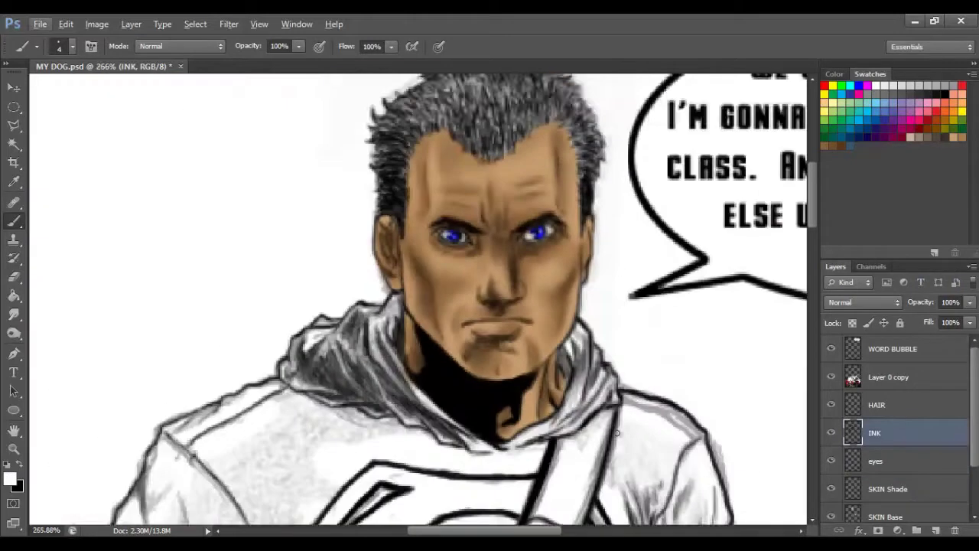
# - Add a new layer above SKIN Shade named Beard
pyautogui.click(918, 488)
pyautogui.hotkey('ctrl', 'shift', 'alt', 'n')
pyautogui.doubleClick(914, 461)
pyautogui.write('Bea')
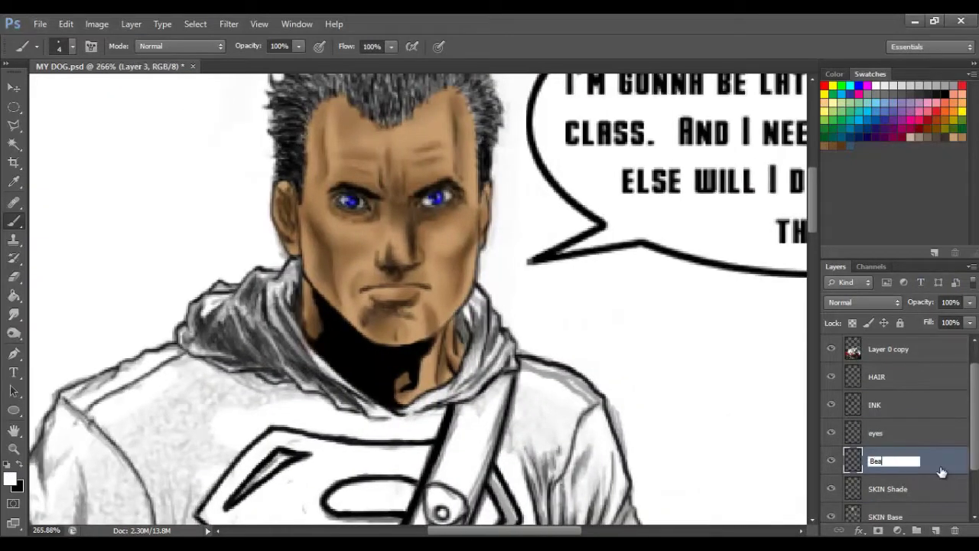
pyautogui.write('rd')
pyautogui.press('Return')
# - Paint black stubble along the jaw and cheek with a smaller Stubbly brush, plus fuzz on the arm's edge
pyautogui.rightClick(419, 269)
pyautogui.scroll(1, 535, 443)
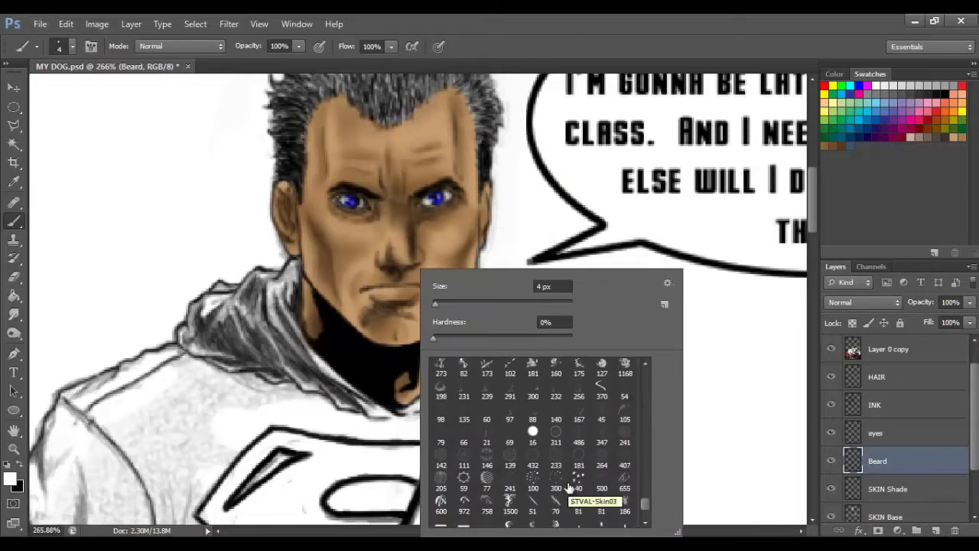
pyautogui.click(512, 441)
pyautogui.press('Return')
pyautogui.press('x')
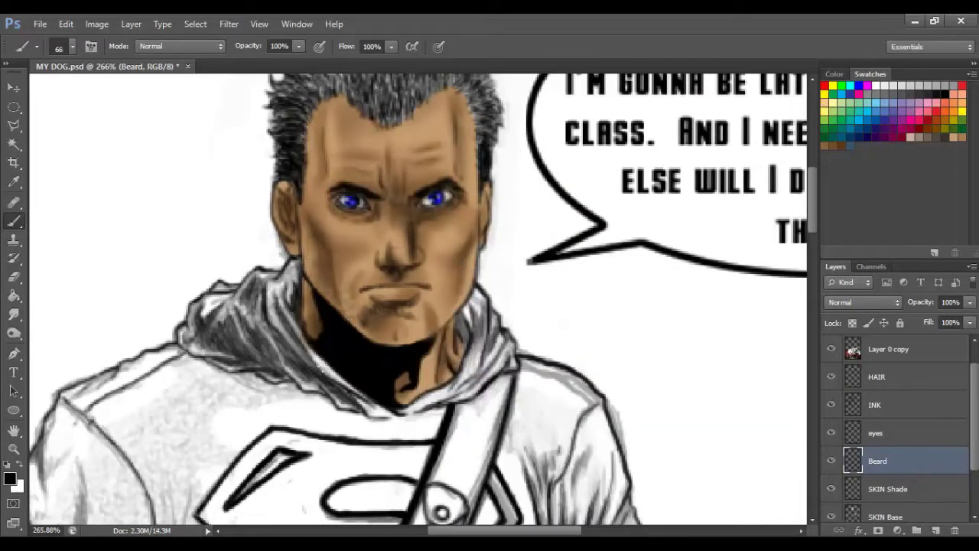
pyautogui.press('[')
pyautogui.press('[')
pyautogui.press('[')
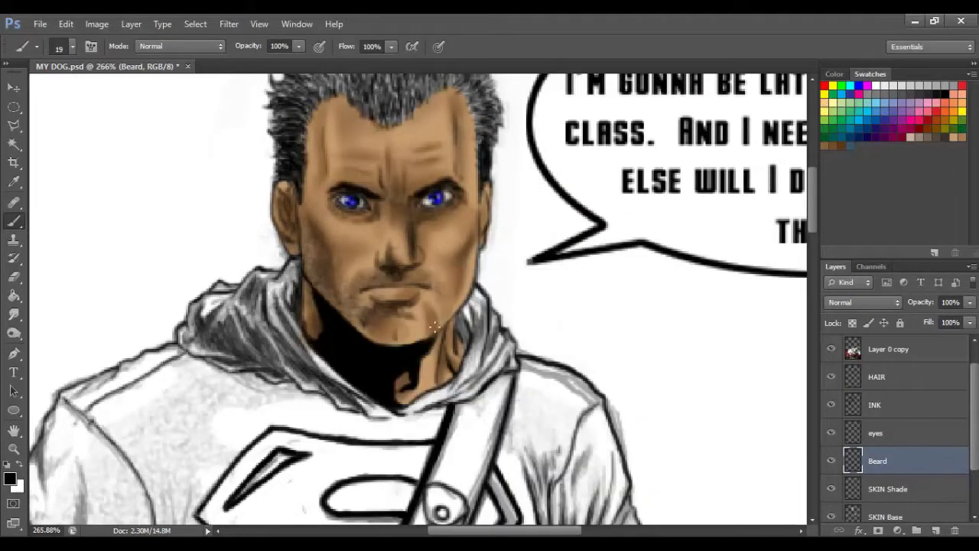
pyautogui.moveTo(430, 325)
pyautogui.mouseDown()
pyautogui.moveTo(476, 253)
pyautogui.moveTo(463, 310)
pyautogui.moveTo(439, 331)
pyautogui.mouseUp()
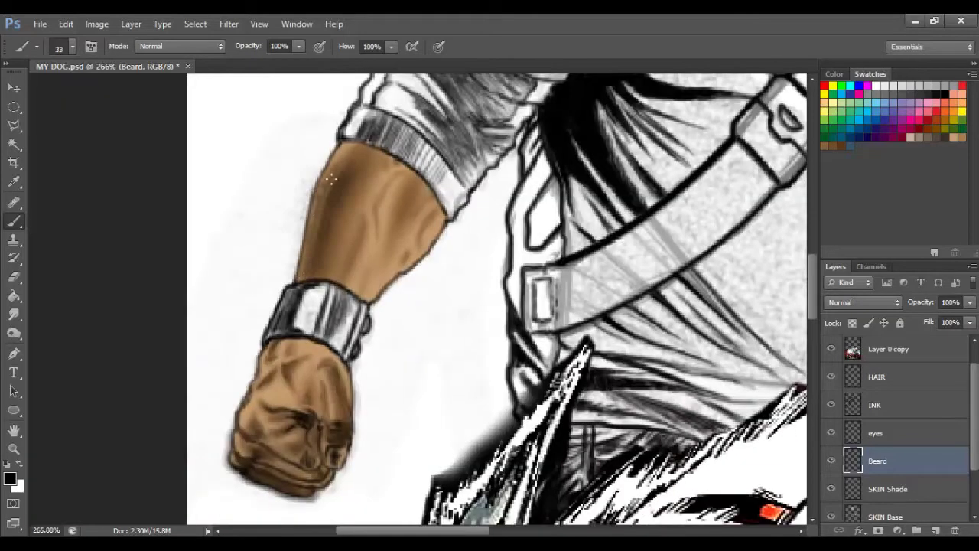
pyautogui.moveTo(331, 178)
pyautogui.mouseDown()
pyautogui.moveTo(302, 260)
pyautogui.moveTo(347, 155)
pyautogui.mouseUp()
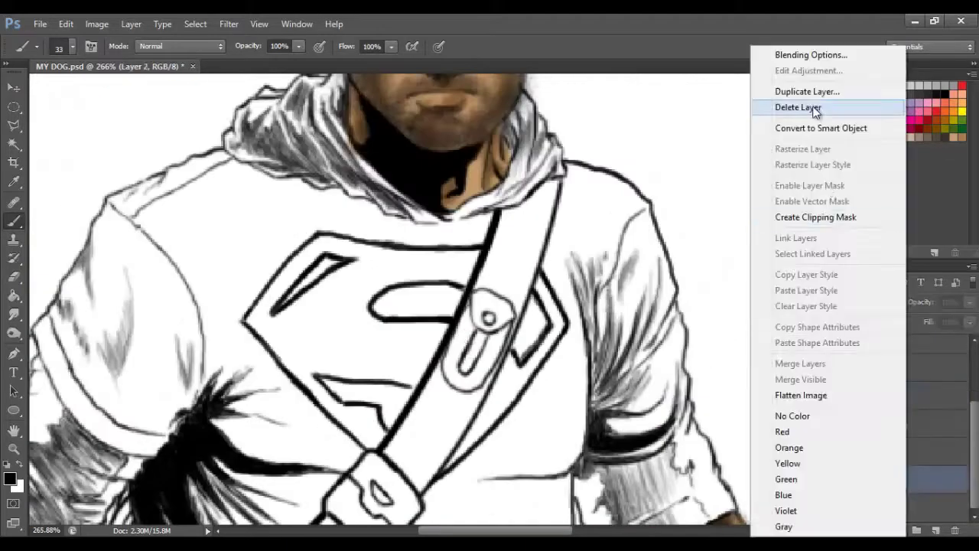
# - On the RED S layer, paint the whole S emblem red with an 11 px brush
pyautogui.click(10, 479)
pyautogui.click(865, 234)
pyautogui.rightClick(352, 270)
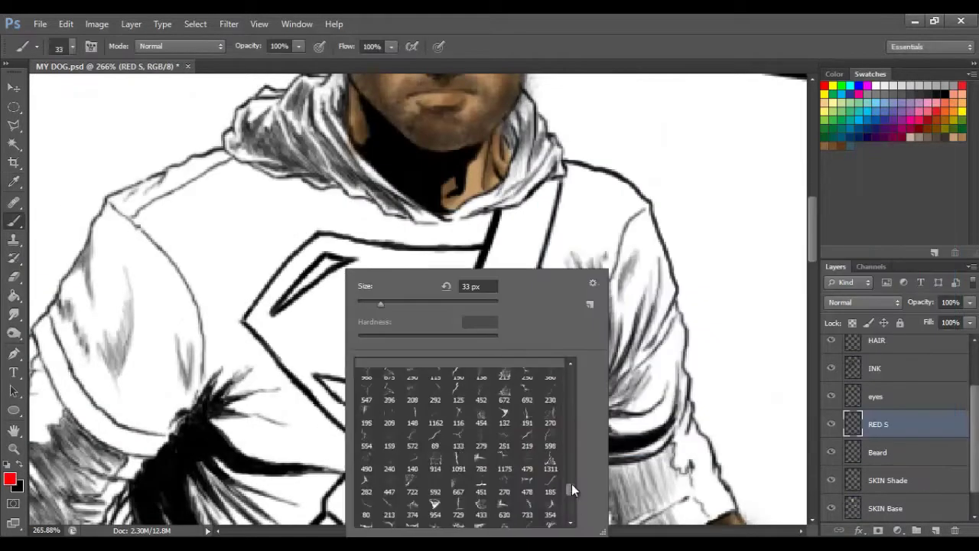
pyautogui.write('11')
pyautogui.press('Return')
pyautogui.moveTo(275, 325)
pyautogui.mouseDown()
pyautogui.moveTo(386, 275)
pyautogui.moveTo(322, 269)
pyautogui.mouseUp()
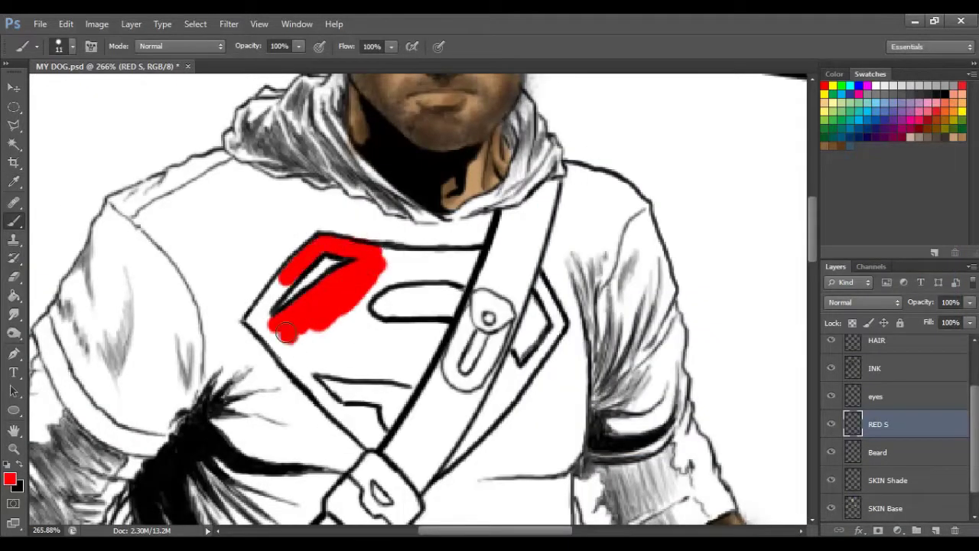
pyautogui.moveTo(285, 333); pyautogui.dragTo(462, 282)
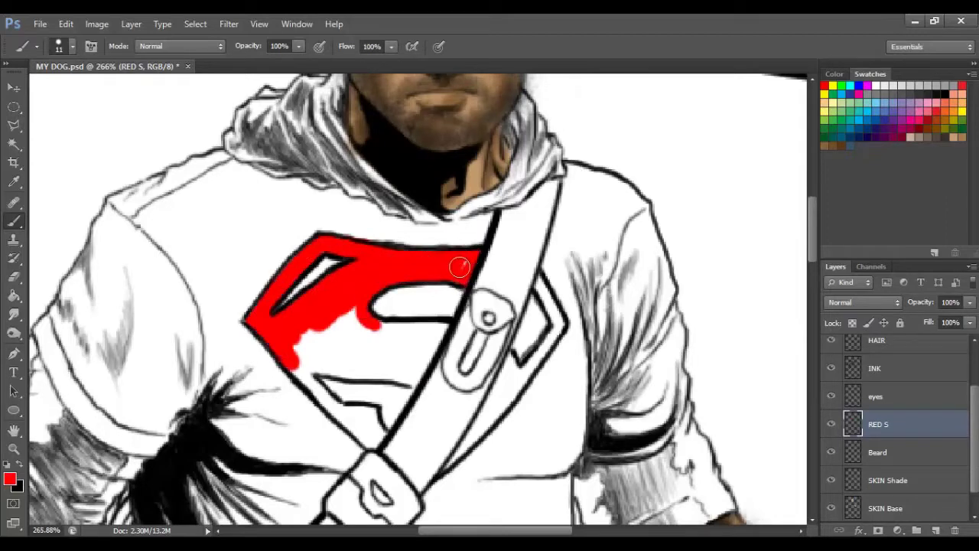
pyautogui.moveTo(447, 468); pyautogui.dragTo(504, 383)
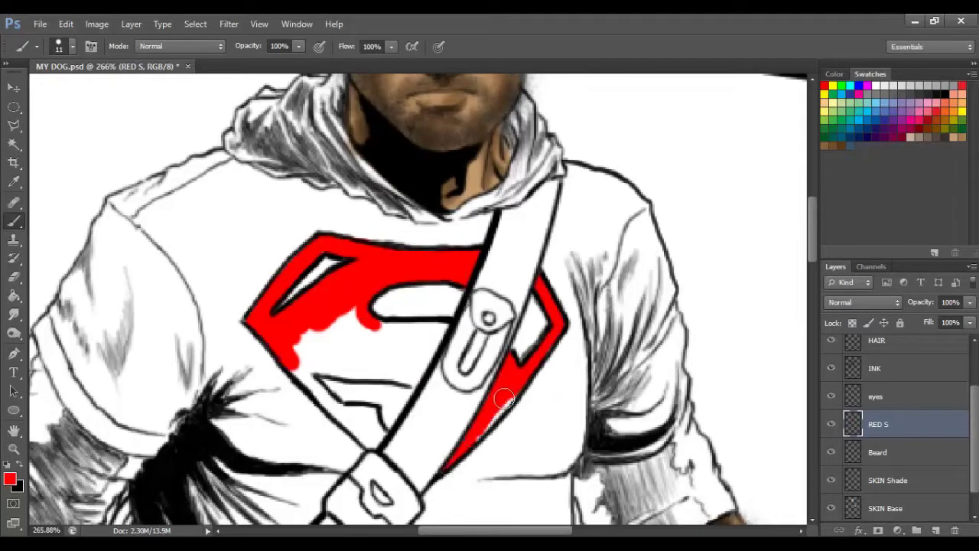
pyautogui.moveTo(356, 337)
pyautogui.mouseDown()
pyautogui.moveTo(401, 325)
pyautogui.moveTo(413, 368)
pyautogui.moveTo(306, 352)
pyautogui.moveTo(351, 414)
pyautogui.mouseUp()
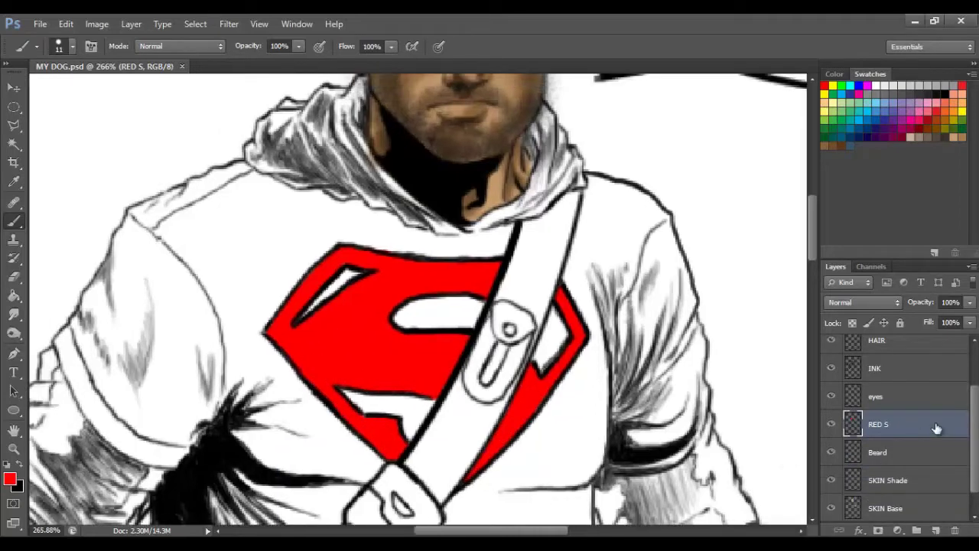
# - Give RED S a Pattern Overlay using a fine red pattern at 83% opacity and 1% scale
pyautogui.doubleClick(937, 427)
pyautogui.doubleClick(747, 372)
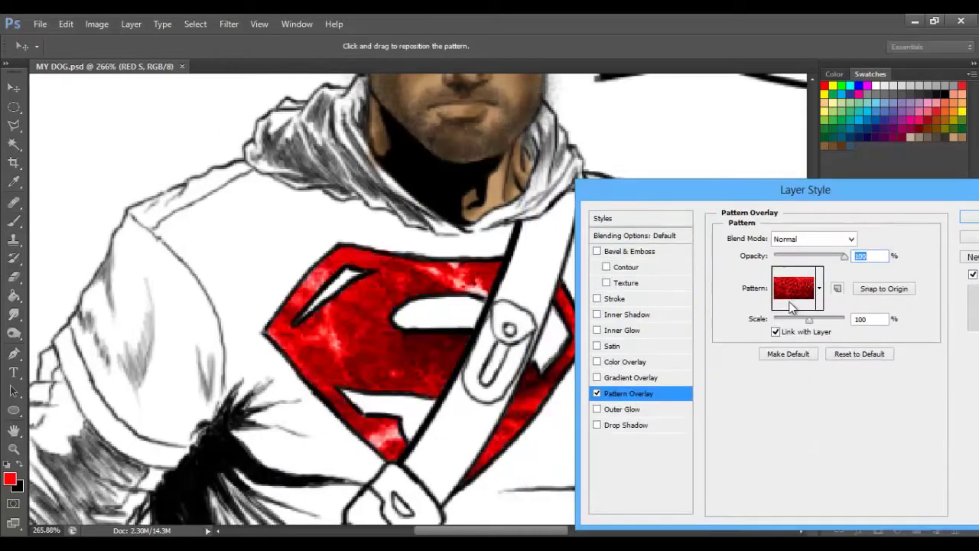
pyautogui.moveTo(844, 256); pyautogui.dragTo(832, 256)
pyautogui.click(819, 288)
pyautogui.click(841, 354)
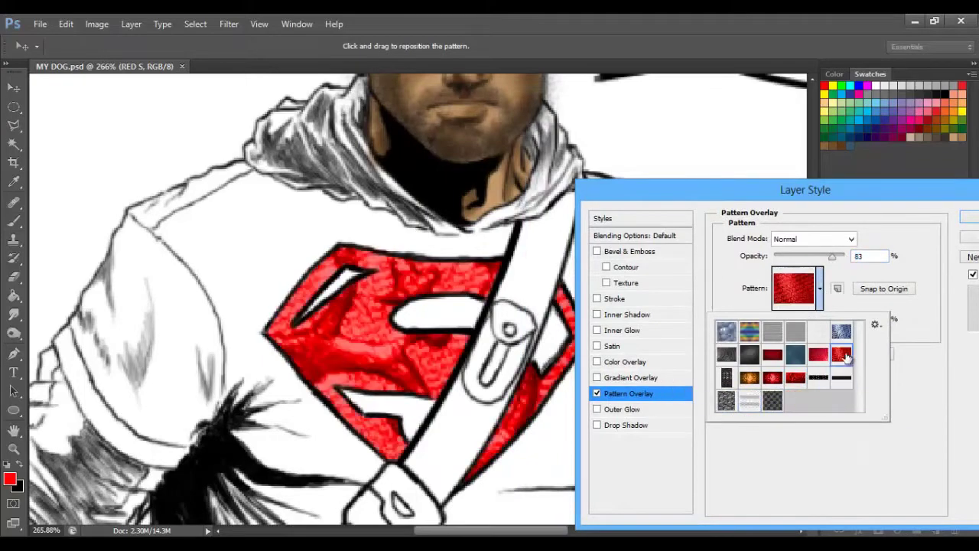
pyautogui.doubleClick(845, 357)
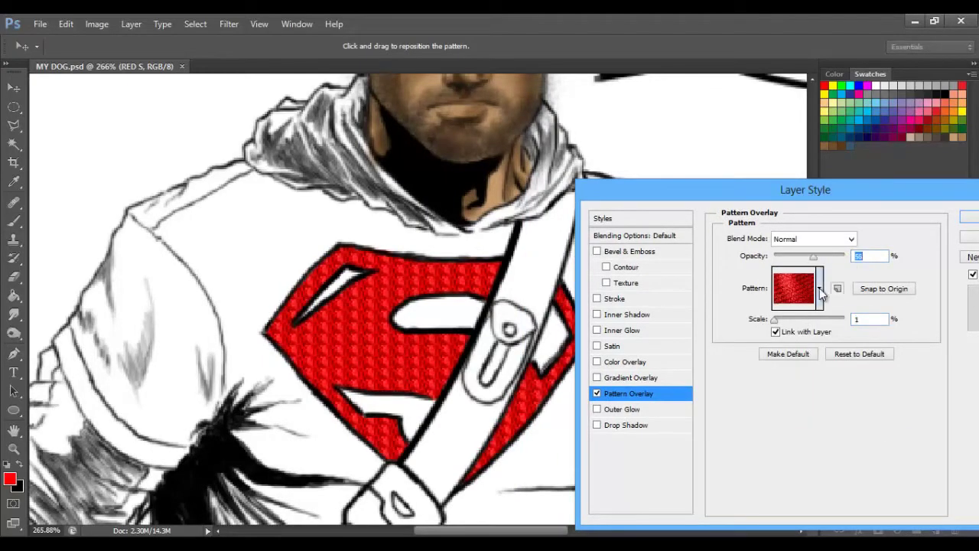
pyautogui.moveTo(813, 256); pyautogui.dragTo(823, 258)
pyautogui.press('Return')
# - Add a DARK BLUE Shirt layer and set the foreground colour to dark blue
pyautogui.press('b')
pyautogui.hotkey('alt', '[')
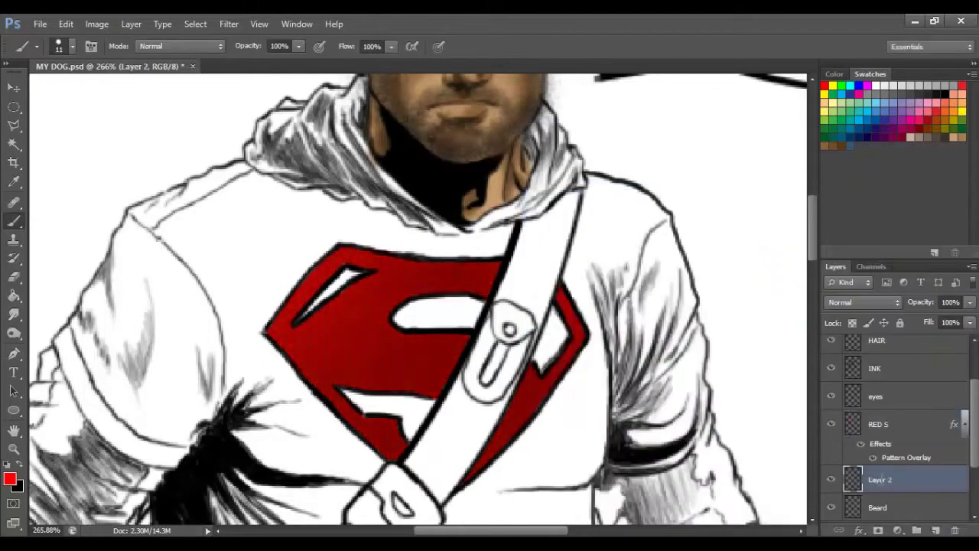
pyautogui.write('Shirt')
pyautogui.press('Return')
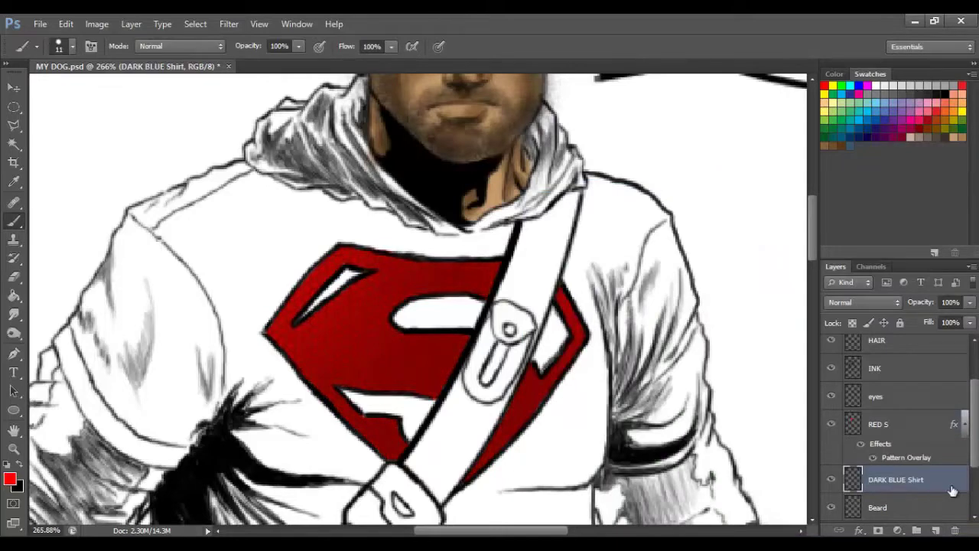
pyautogui.click(10, 479)
pyautogui.click(756, 299)
pyautogui.click(740, 298)
pyautogui.click(879, 237)
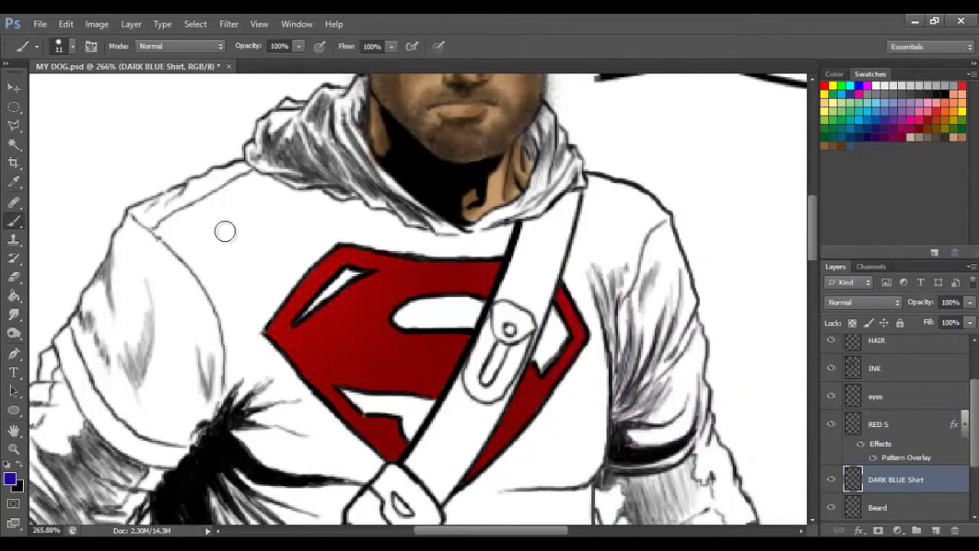
# - Paint blue over the left shoulder, sleeve edge, upper shirt and gap under the hood
pyautogui.moveTo(225, 231); pyautogui.dragTo(282, 375)
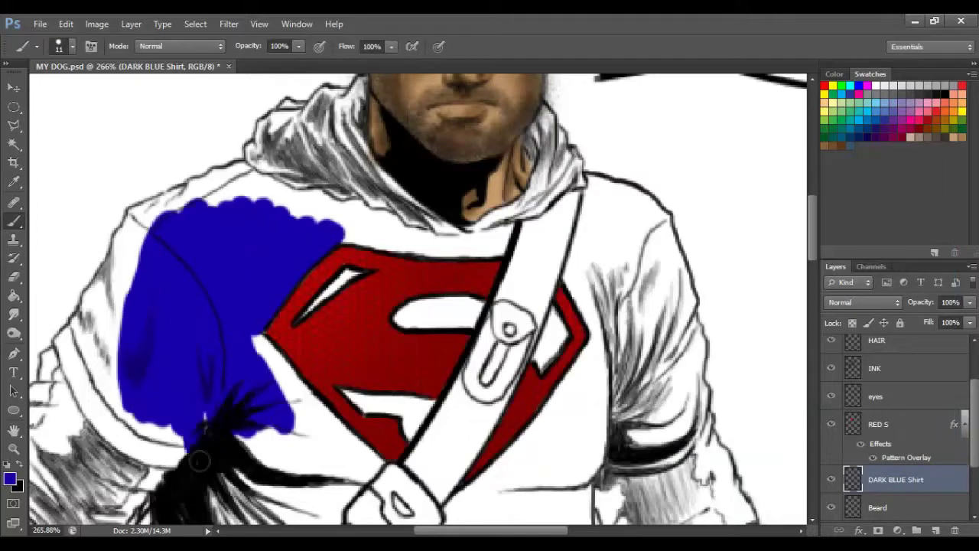
pyautogui.scroll(-5, 282, 375)
pyautogui.moveTo(211, 302)
pyautogui.mouseDown()
pyautogui.moveTo(373, 275)
pyautogui.moveTo(368, 348)
pyautogui.mouseUp()
pyautogui.moveTo(162, 260)
pyautogui.mouseDown()
pyautogui.moveTo(150, 91)
pyautogui.moveTo(207, 283)
pyautogui.mouseUp()
pyautogui.scroll(5, 281, 178)
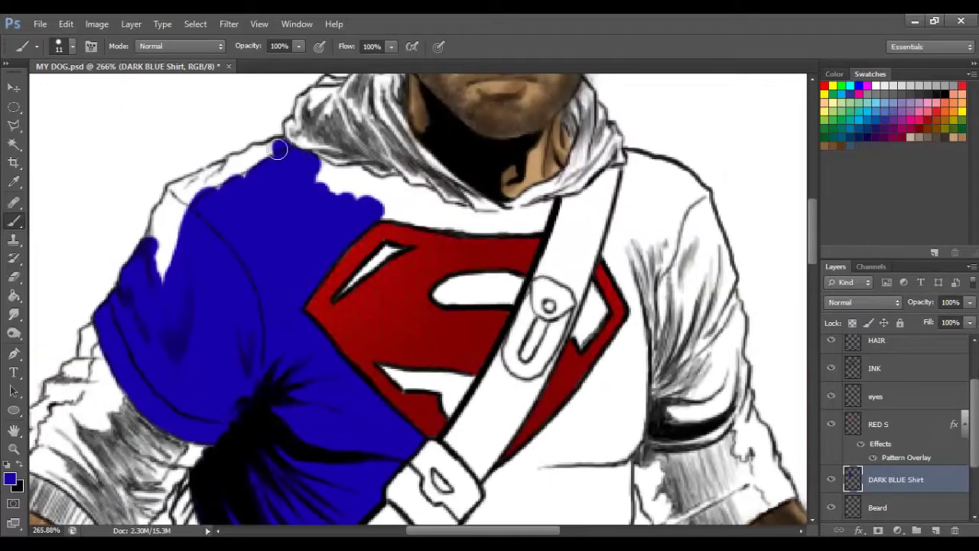
pyautogui.moveTo(238, 163)
pyautogui.mouseDown()
pyautogui.moveTo(164, 210)
pyautogui.moveTo(431, 219)
pyautogui.moveTo(551, 205)
pyautogui.mouseUp()
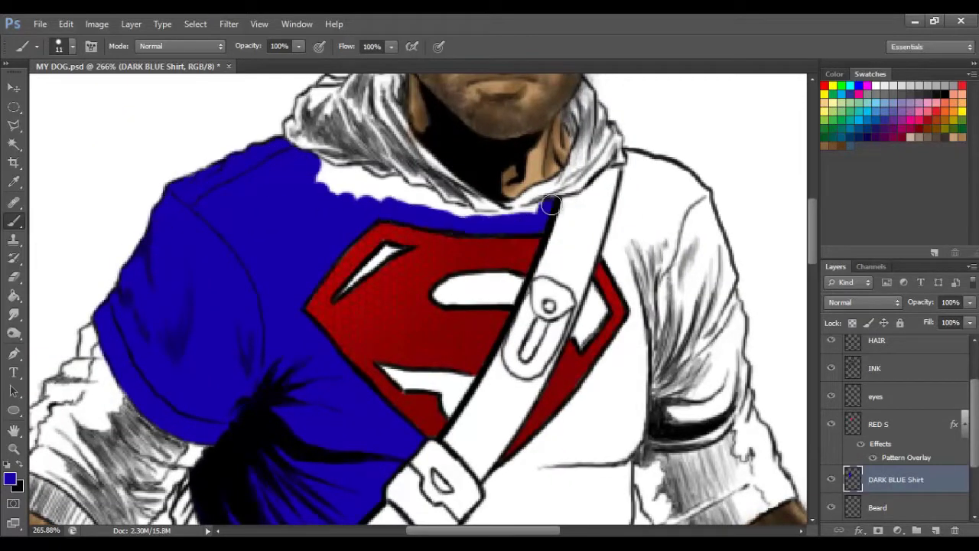
pyautogui.moveTo(402, 189); pyautogui.dragTo(313, 175)
pyautogui.moveTo(643, 314)
pyautogui.mouseDown()
pyautogui.moveTo(623, 260)
pyautogui.moveTo(632, 160)
pyautogui.moveTo(711, 260)
pyautogui.moveTo(767, 454)
pyautogui.moveTo(677, 352)
pyautogui.moveTo(658, 183)
pyautogui.moveTo(597, 459)
pyautogui.moveTo(709, 472)
pyautogui.moveTo(564, 420)
pyautogui.mouseUp()
# - Fill the sleeve cuff and remaining white patches of the lower shirt blue, then pan back to the logo
pyautogui.scroll(-5, 573, 383)
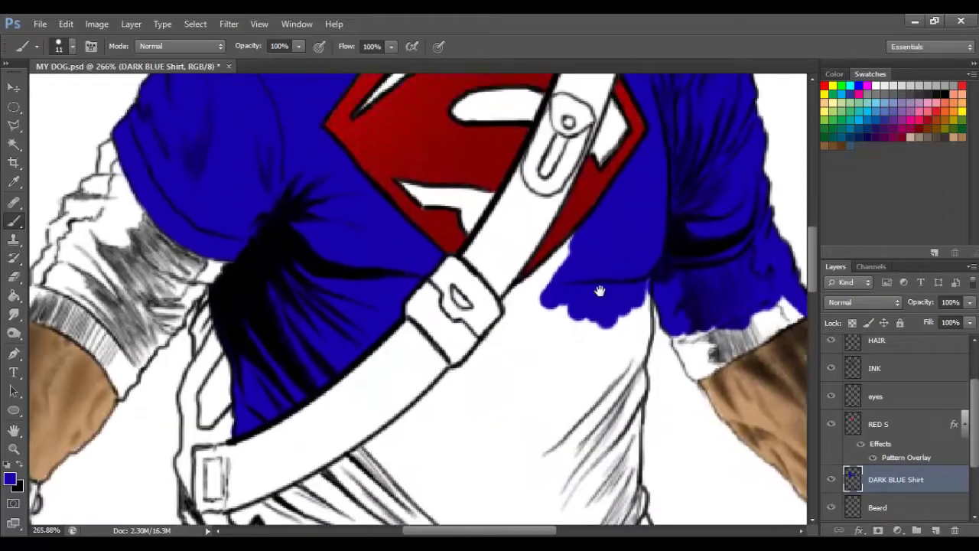
pyautogui.moveTo(796, 306)
pyautogui.mouseDown()
pyautogui.moveTo(623, 306)
pyautogui.moveTo(634, 387)
pyautogui.moveTo(563, 469)
pyautogui.moveTo(403, 425)
pyautogui.mouseUp()
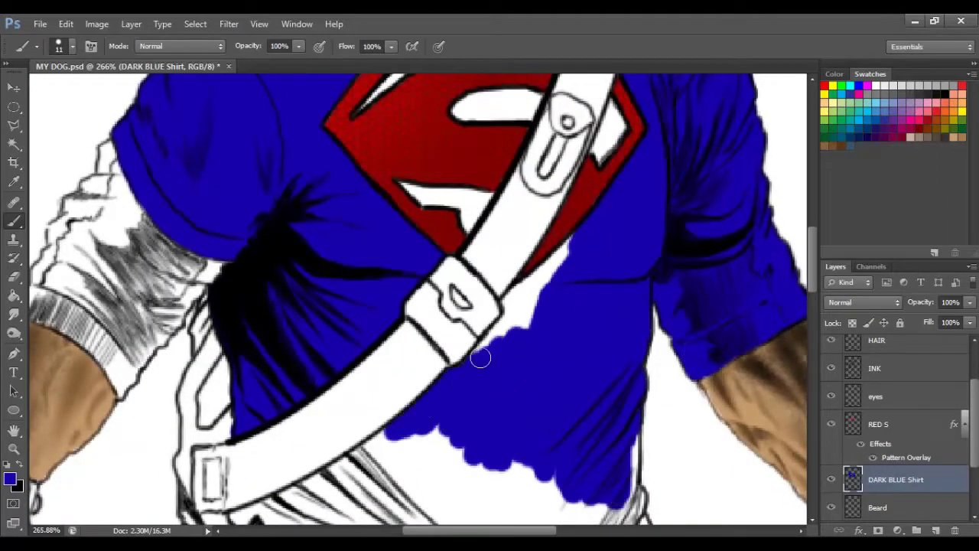
pyautogui.moveTo(480, 358)
pyautogui.mouseDown()
pyautogui.moveTo(579, 234)
pyautogui.moveTo(644, 96)
pyautogui.mouseUp()
pyautogui.moveTo(493, 302)
pyautogui.mouseDown()
pyautogui.moveTo(459, 459)
pyautogui.moveTo(564, 372)
pyautogui.moveTo(697, 408)
pyautogui.mouseUp()
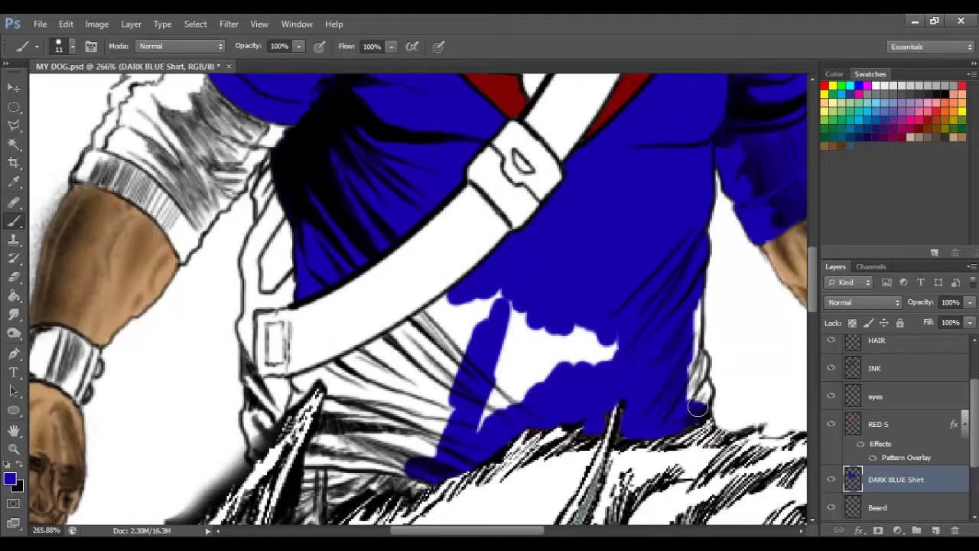
pyautogui.moveTo(688, 373)
pyautogui.mouseDown()
pyautogui.moveTo(476, 295)
pyautogui.moveTo(359, 444)
pyautogui.moveTo(306, 398)
pyautogui.moveTo(391, 406)
pyautogui.moveTo(399, 464)
pyautogui.mouseUp()
pyautogui.moveTo(631, 151)
pyautogui.mouseDown()
pyautogui.moveTo(563, 329)
pyautogui.moveTo(467, 334)
pyautogui.mouseUp()
# - Add a new empty layer named DB Shade
pyautogui.click(934, 530)
pyautogui.doubleClick(895, 480)
pyautogui.write('DB S')
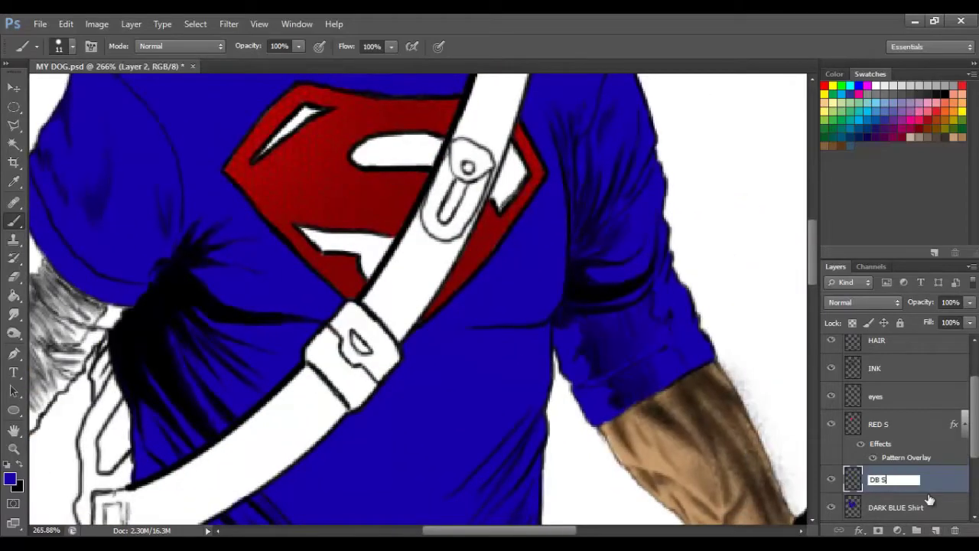
pyautogui.write('hade')
pyautogui.click(929, 505)
pyautogui.press('w')
# - Select the blue shirt with the Magic Wand and contract the selection by 2 px
pyautogui.scroll(3, 230, 301)
pyautogui.click(227, 313)
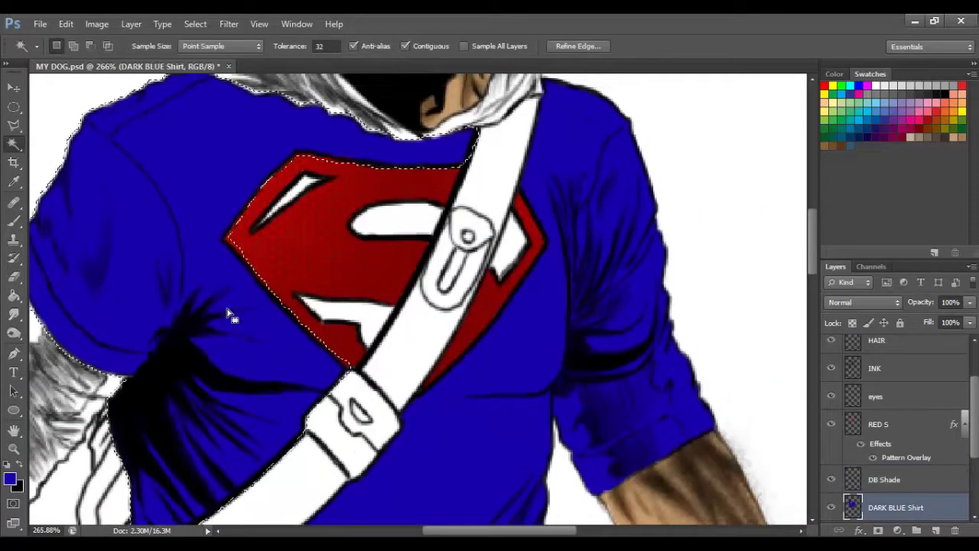
pyautogui.click(195, 24)
pyautogui.write('2')
pyautogui.press('Return')
pyautogui.scroll(-5, 465, 355)
pyautogui.hotkey('alt', ']')
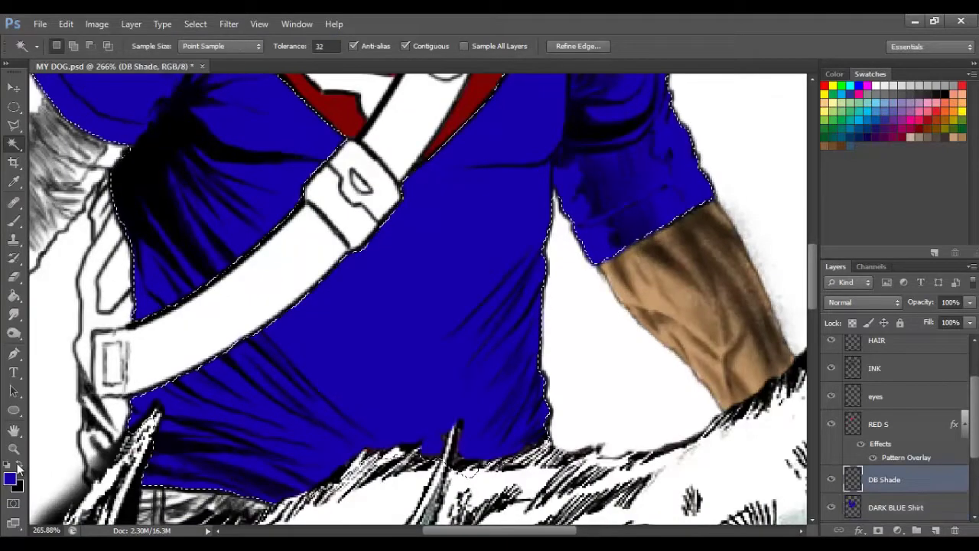
# - With a black brush, shade the sleeve bands and upper sleeve grey
pyautogui.click(19, 467)
pyautogui.press('b')
pyautogui.rightClick(347, 376)
pyautogui.press('Return')
pyautogui.moveTo(589, 188)
pyautogui.mouseDown()
pyautogui.moveTo(627, 214)
pyautogui.moveTo(664, 170)
pyautogui.moveTo(612, 204)
pyautogui.moveTo(596, 252)
pyautogui.mouseUp()
pyautogui.moveTo(665, 130)
pyautogui.mouseDown()
pyautogui.moveTo(602, 251)
pyautogui.moveTo(643, 163)
pyautogui.moveTo(559, 184)
pyautogui.moveTo(604, 229)
pyautogui.mouseUp()
pyautogui.moveTo(673, 192)
pyautogui.mouseDown()
pyautogui.moveTo(645, 87)
pyautogui.moveTo(553, 175)
pyautogui.moveTo(417, 355)
pyautogui.moveTo(520, 323)
pyautogui.moveTo(513, 364)
pyautogui.moveTo(428, 473)
pyautogui.moveTo(153, 489)
pyautogui.moveTo(210, 375)
pyautogui.moveTo(280, 400)
pyautogui.moveTo(247, 452)
pyautogui.moveTo(131, 481)
pyautogui.moveTo(247, 485)
pyautogui.mouseUp()
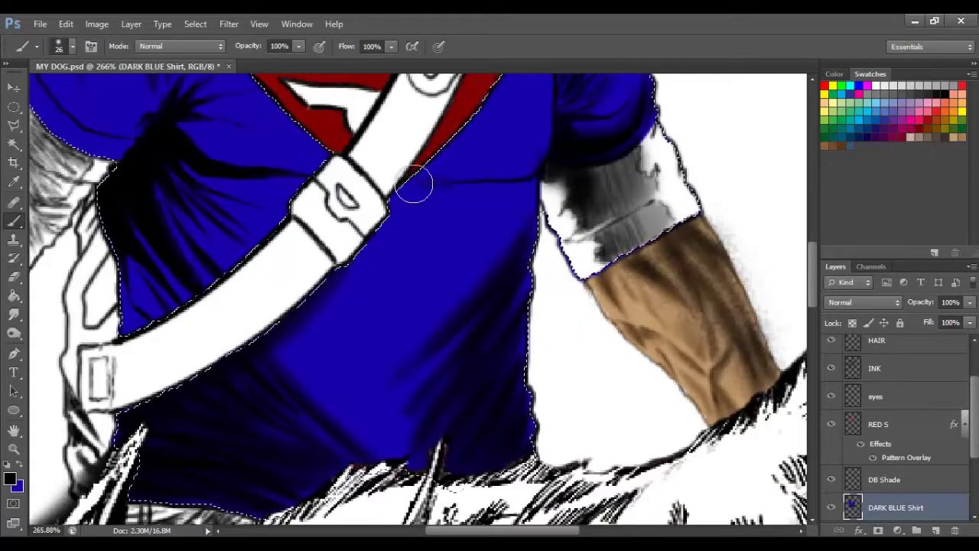
# - Enlarge the brush and paint soft dark shadows across the shirt
pyautogui.scroll(5, 536, 191)
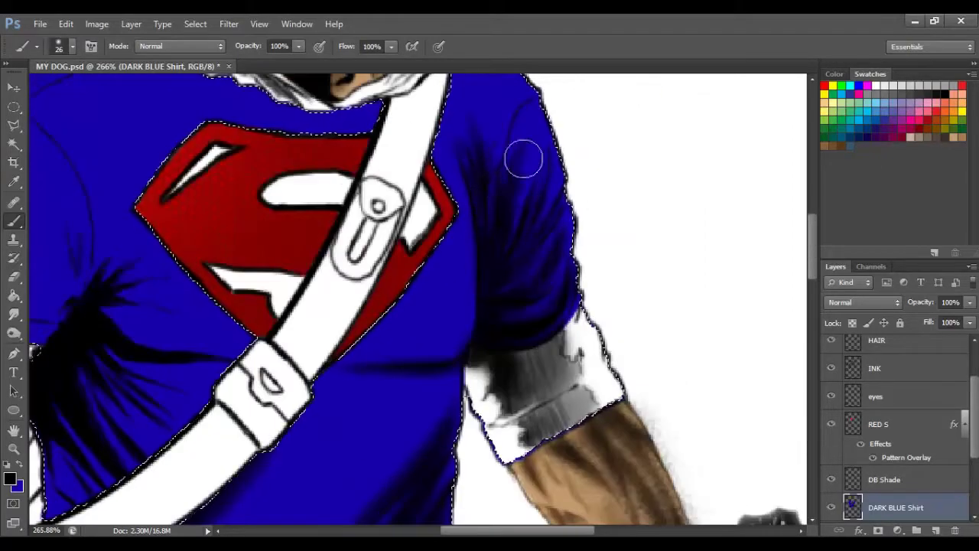
pyautogui.scroll(1, 305, 423)
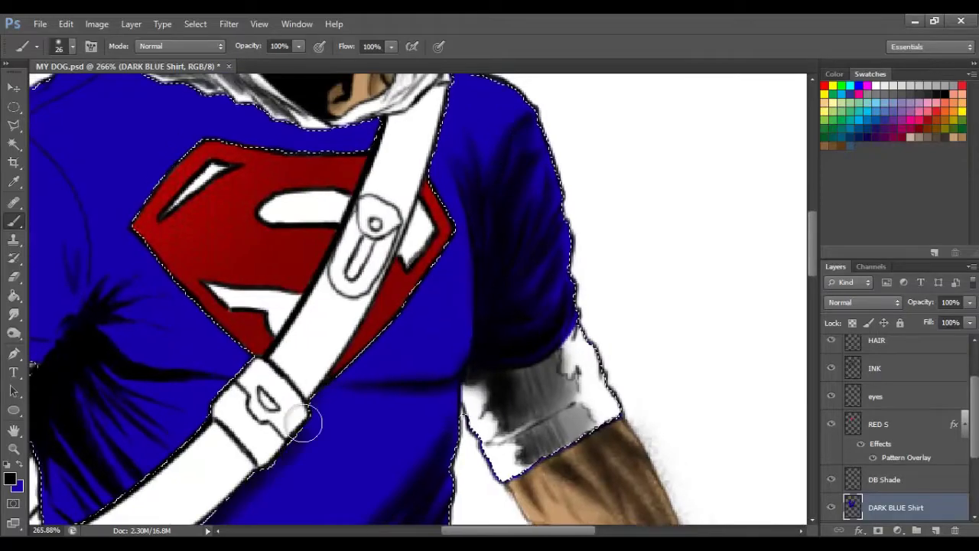
pyautogui.scroll(-3, 305, 423)
pyautogui.press(']')
pyautogui.press(']')
pyautogui.press(']')
pyautogui.scroll(3, 489, 369)
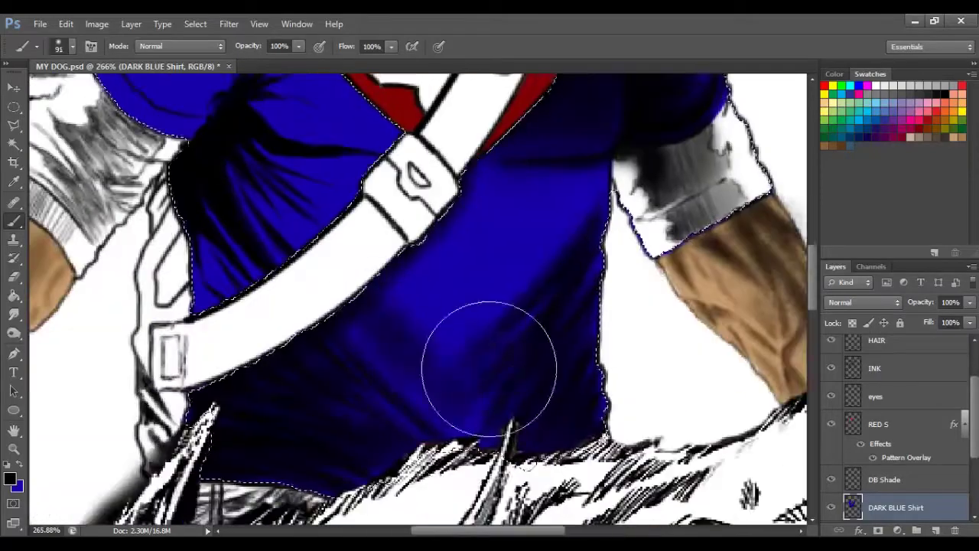
pyautogui.moveTo(489, 368)
pyautogui.mouseDown()
pyautogui.moveTo(273, 207)
pyautogui.moveTo(585, 306)
pyautogui.moveTo(536, 192)
pyautogui.moveTo(476, 352)
pyautogui.moveTo(367, 404)
pyautogui.moveTo(400, 371)
pyautogui.moveTo(459, 415)
pyautogui.moveTo(315, 174)
pyautogui.mouseUp()
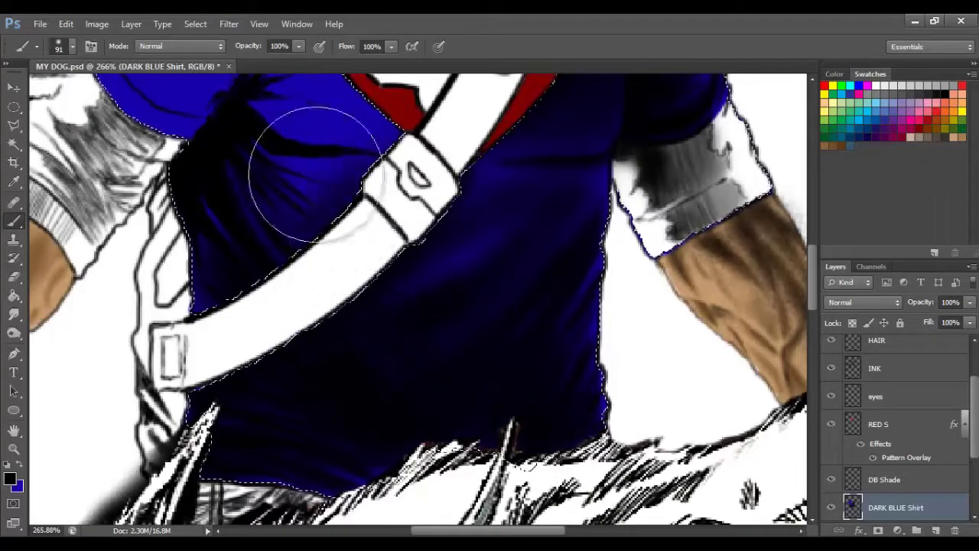
# - With a smaller brush, darken the left shoulder, sleeve and upper-left shirt
pyautogui.scroll(5, 316, 173)
pyautogui.scroll(2, 273, 240)
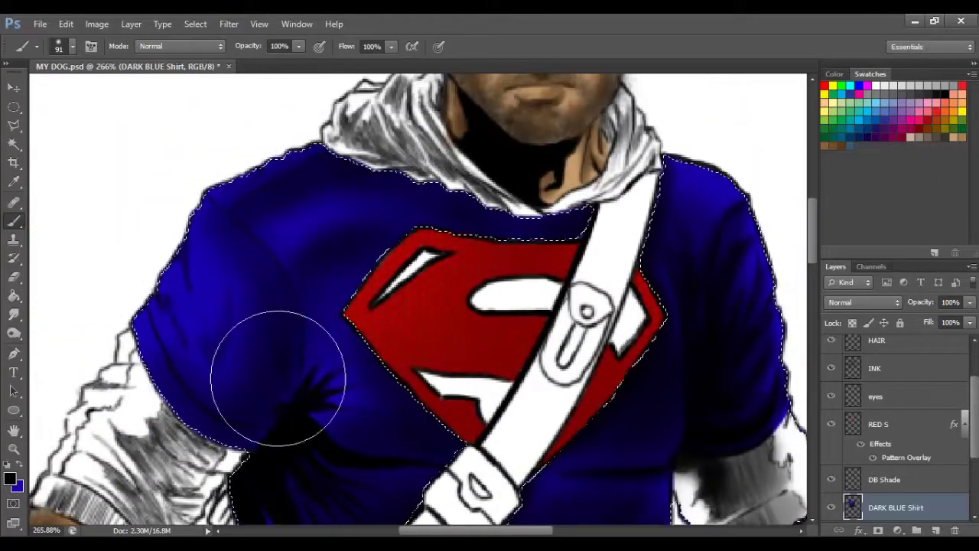
pyautogui.rightClick(279, 270)
pyautogui.moveTo(344, 307); pyautogui.dragTo(319, 309)
pyautogui.press('Return')
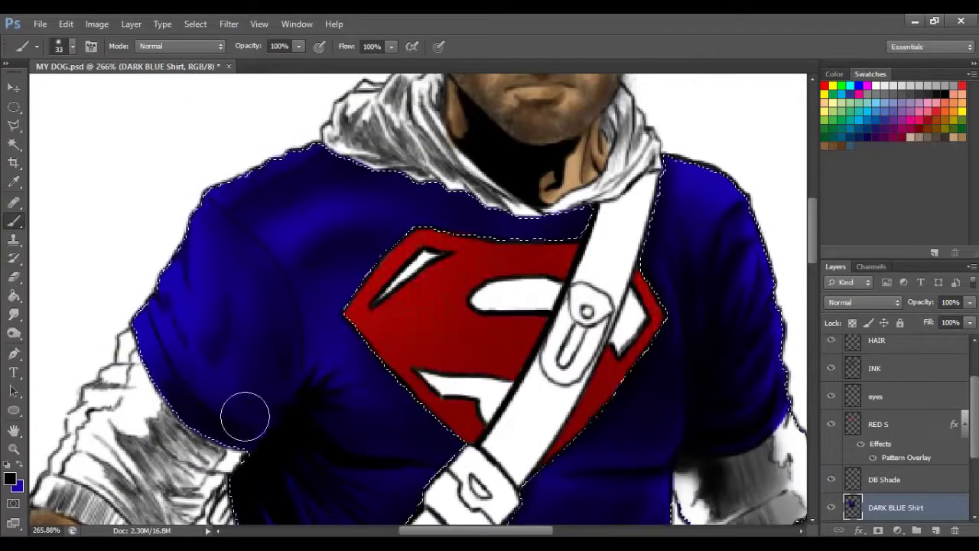
pyautogui.moveTo(212, 203)
pyautogui.mouseDown()
pyautogui.moveTo(223, 251)
pyautogui.moveTo(163, 306)
pyautogui.moveTo(238, 417)
pyautogui.moveTo(153, 345)
pyautogui.moveTo(319, 362)
pyautogui.moveTo(385, 418)
pyautogui.moveTo(365, 385)
pyautogui.moveTo(352, 236)
pyautogui.moveTo(511, 249)
pyautogui.mouseUp()
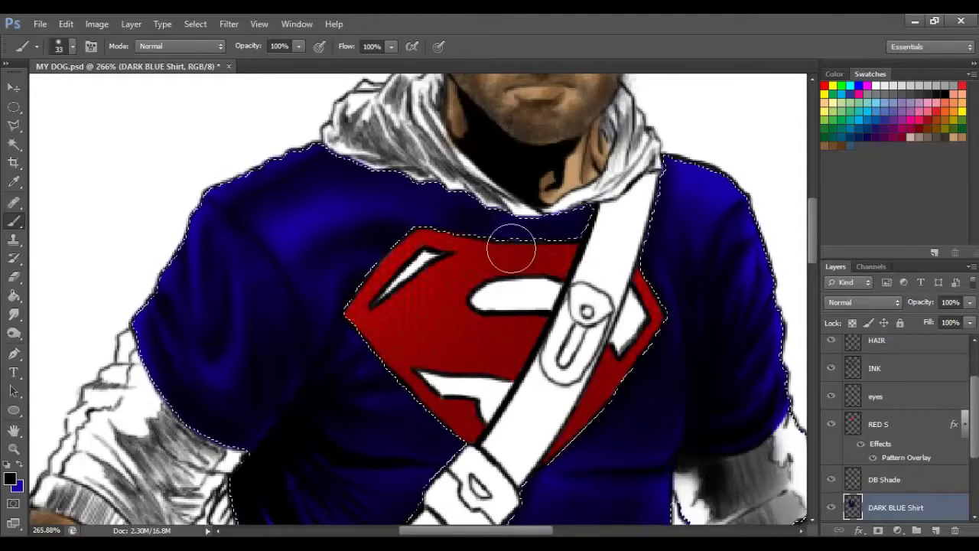
pyautogui.scroll(-5, 227, 406)
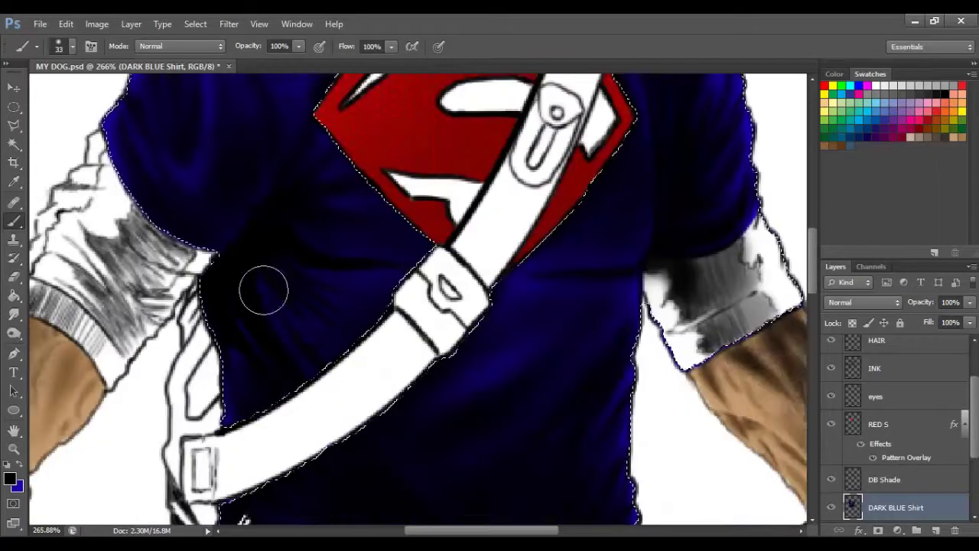
pyautogui.moveTo(263, 289)
pyautogui.mouseDown()
pyautogui.moveTo(359, 267)
pyautogui.moveTo(330, 192)
pyautogui.moveTo(385, 299)
pyautogui.mouseUp()
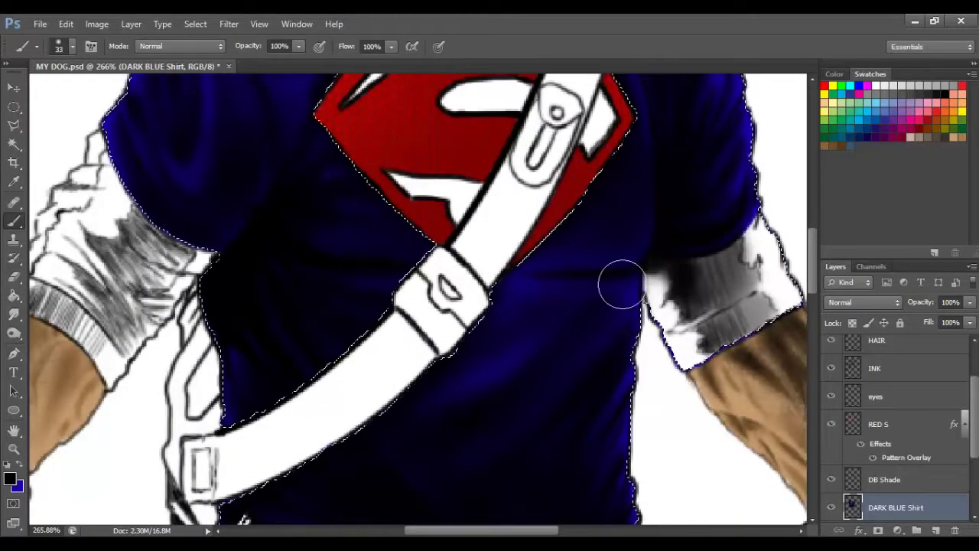
pyautogui.scroll(-5, 424, 402)
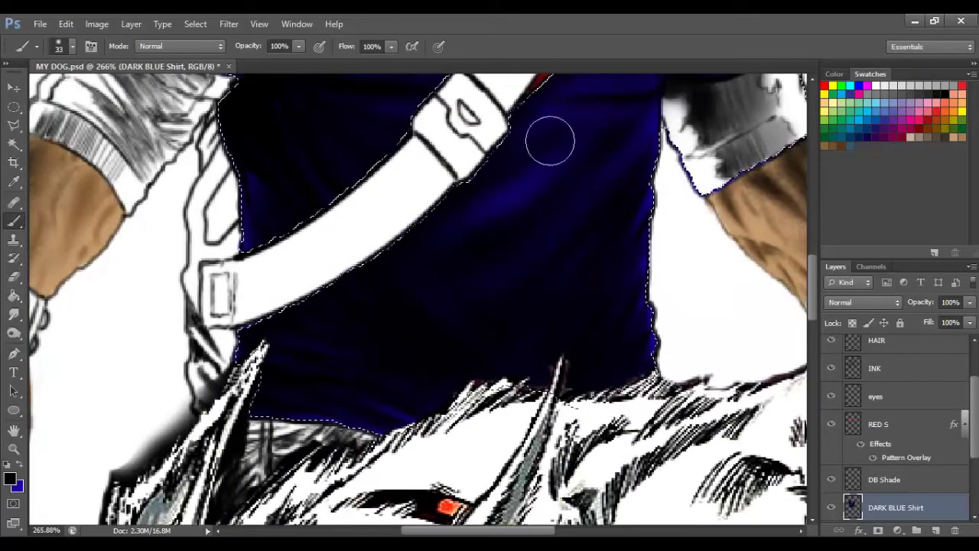
pyautogui.scroll(5, 550, 141)
pyautogui.hscroll(10, 649, 426)
pyautogui.hscroll(-7, 459, 314)
pyautogui.scroll(7, 380, 425)
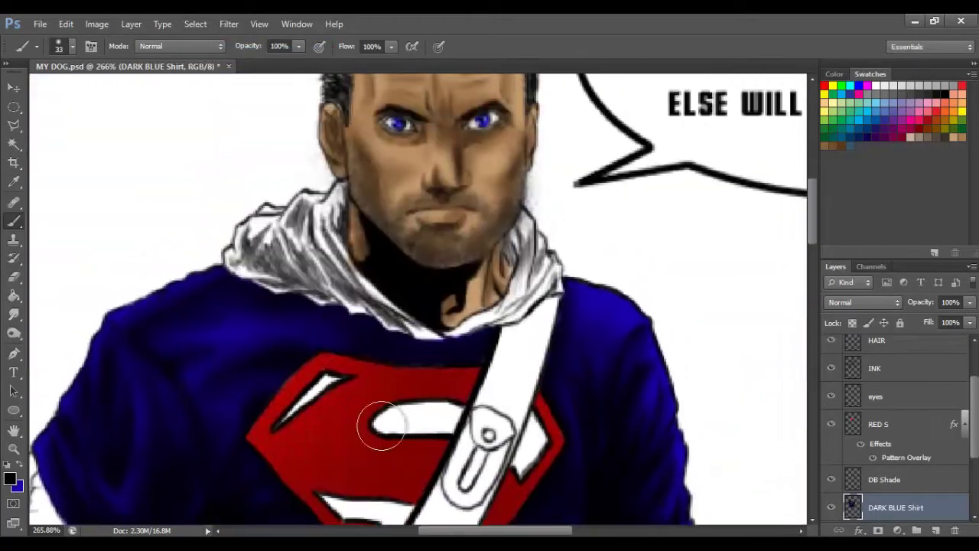
# - On the RED S layer, pick red and set a 13 px brush for the hood
pyautogui.click(879, 424)
pyautogui.moveTo(323, 306); pyautogui.dragTo(287, 252)
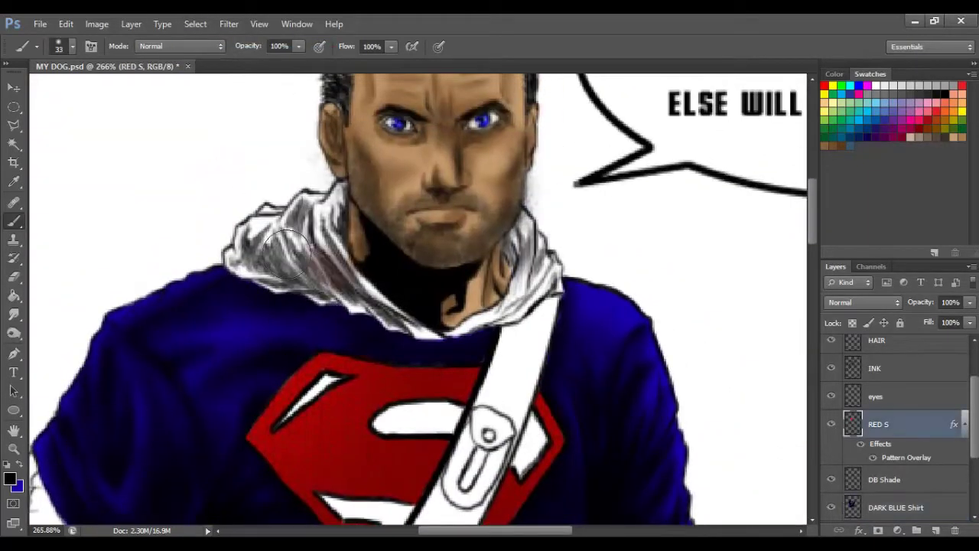
pyautogui.click(10, 479)
pyautogui.click(897, 232)
pyautogui.rightClick(492, 264)
pyautogui.press('Return')
pyautogui.moveTo(376, 312); pyautogui.dragTo(399, 326)
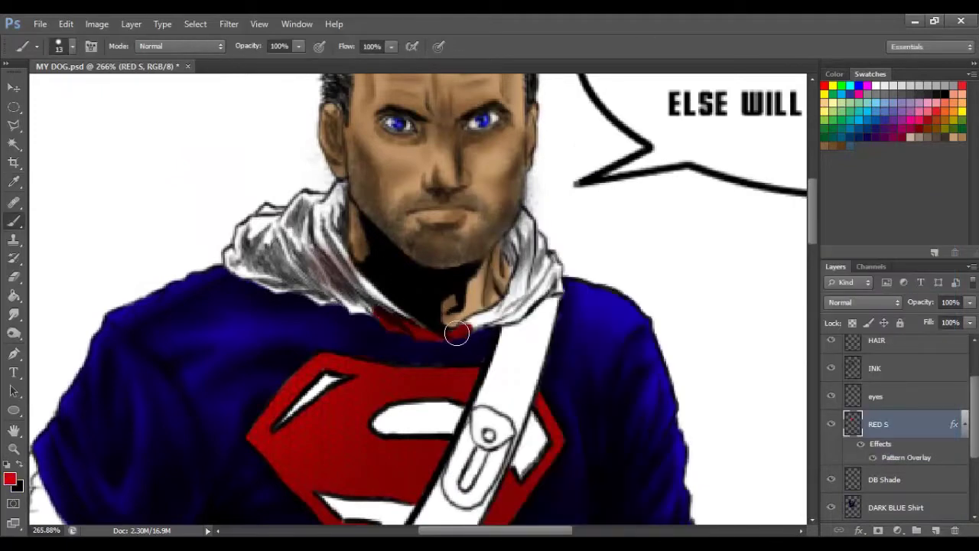
# - Paint the hood red from its edges down to the shoulder, then return to black with a slightly larger brush
pyautogui.moveTo(517, 312); pyautogui.dragTo(552, 283)
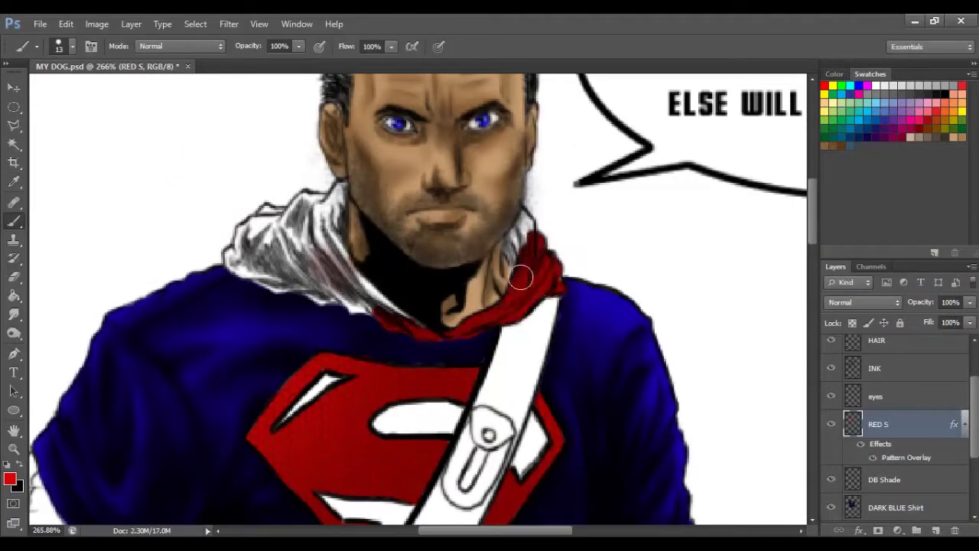
pyautogui.moveTo(418, 332); pyautogui.dragTo(332, 229)
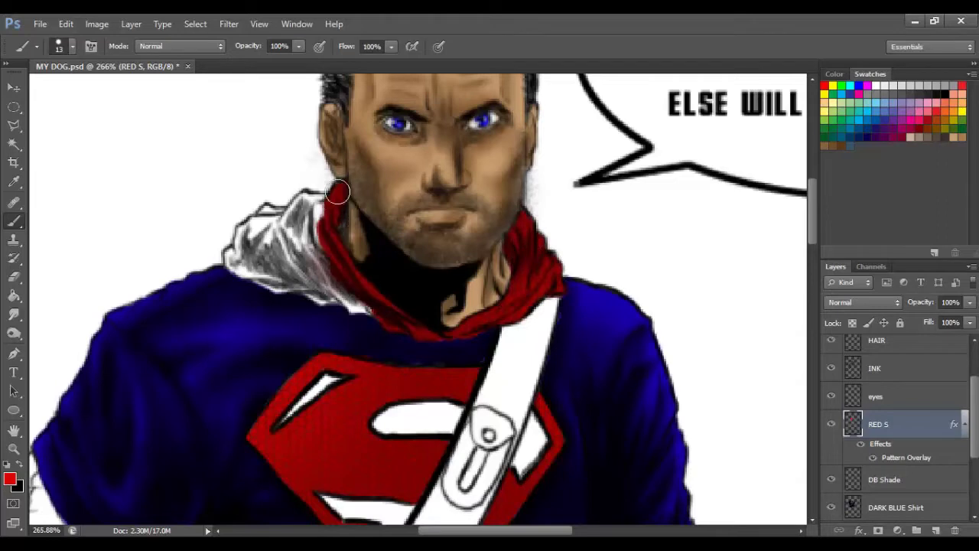
pyautogui.moveTo(338, 193)
pyautogui.mouseDown()
pyautogui.moveTo(319, 294)
pyautogui.moveTo(284, 238)
pyautogui.moveTo(253, 270)
pyautogui.mouseUp()
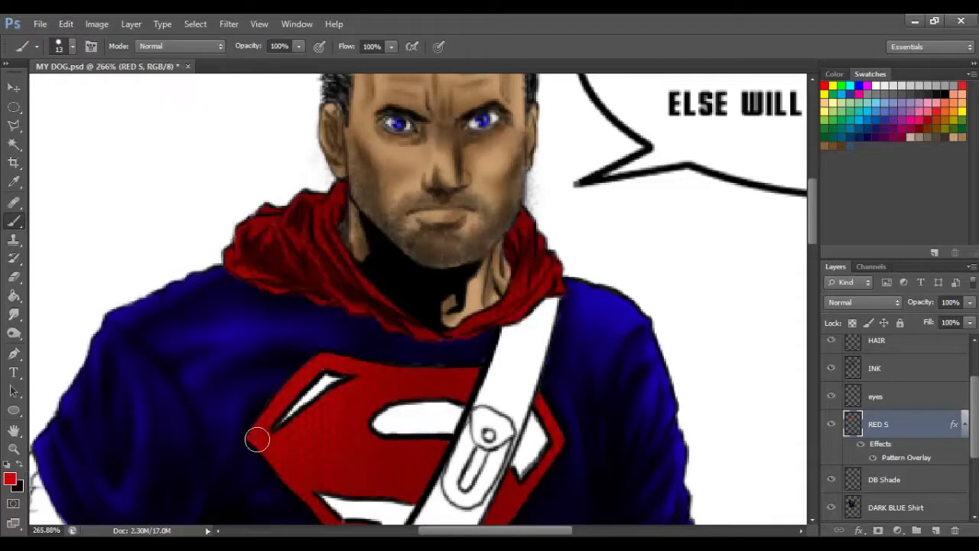
pyautogui.click(20, 472)
pyautogui.rightClick(299, 269)
pyautogui.click(268, 401)
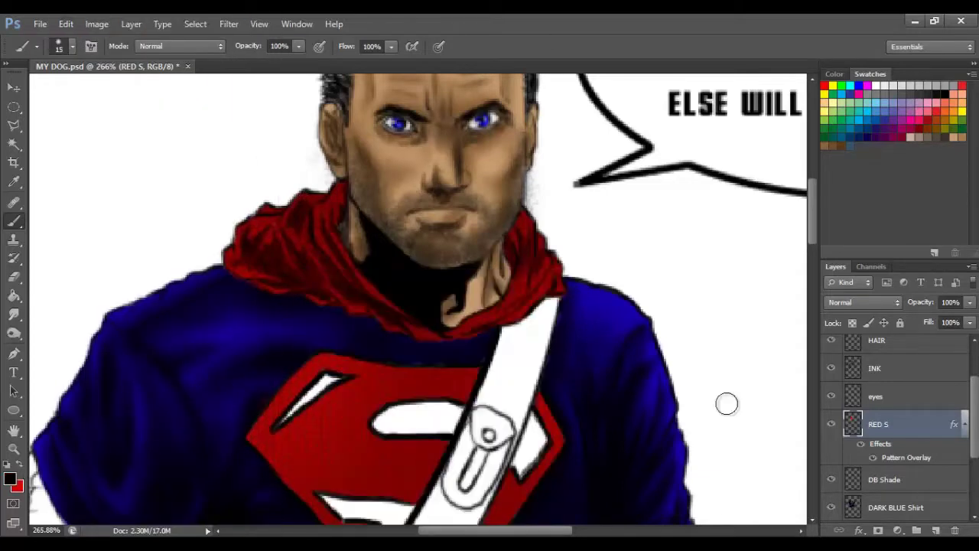
# - Add a RED Shade layer above RED S and paint dark shading on the hood and hair
pyautogui.hotkey('ctrl', 'shift', 'alt', 'n')
pyautogui.doubleClick(906, 424)
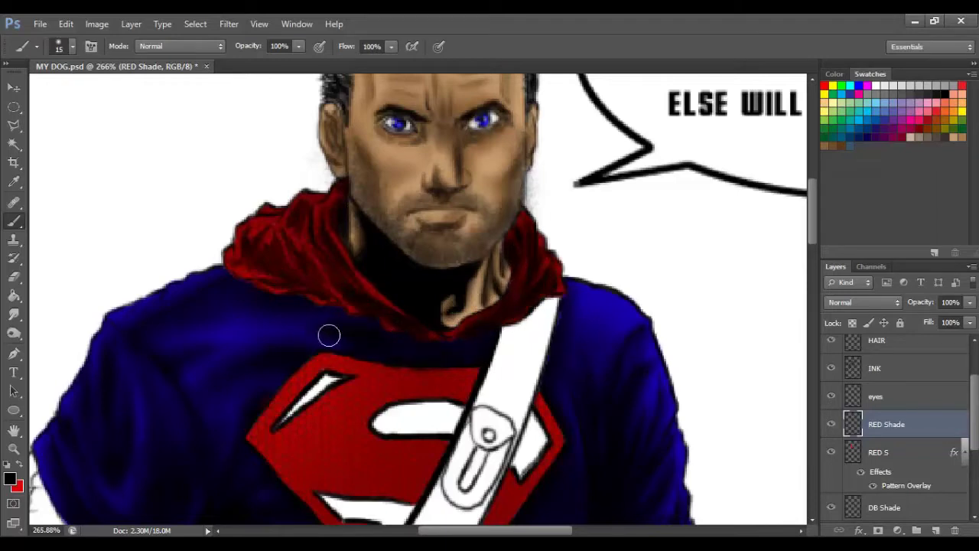
pyautogui.moveTo(355, 263); pyautogui.dragTo(294, 226)
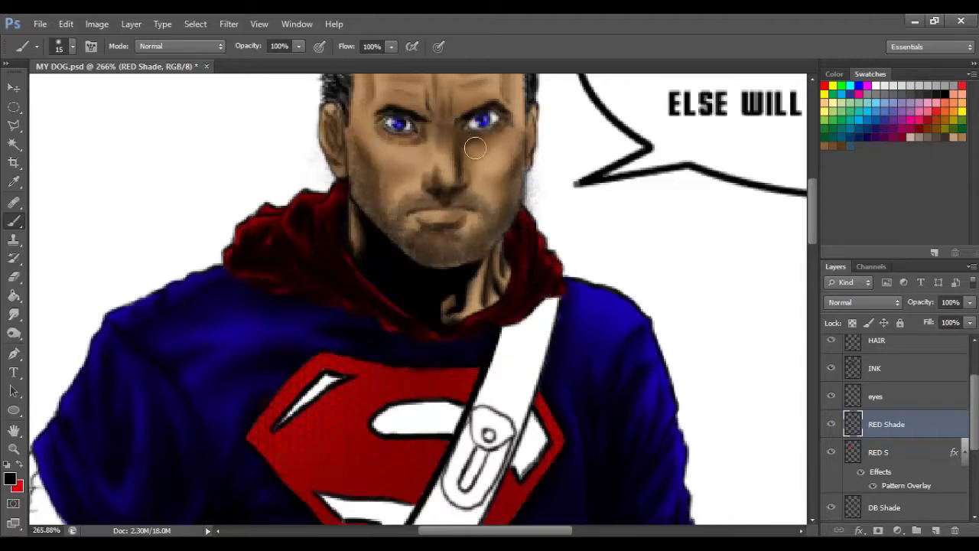
pyautogui.moveTo(503, 86); pyautogui.dragTo(487, 240)
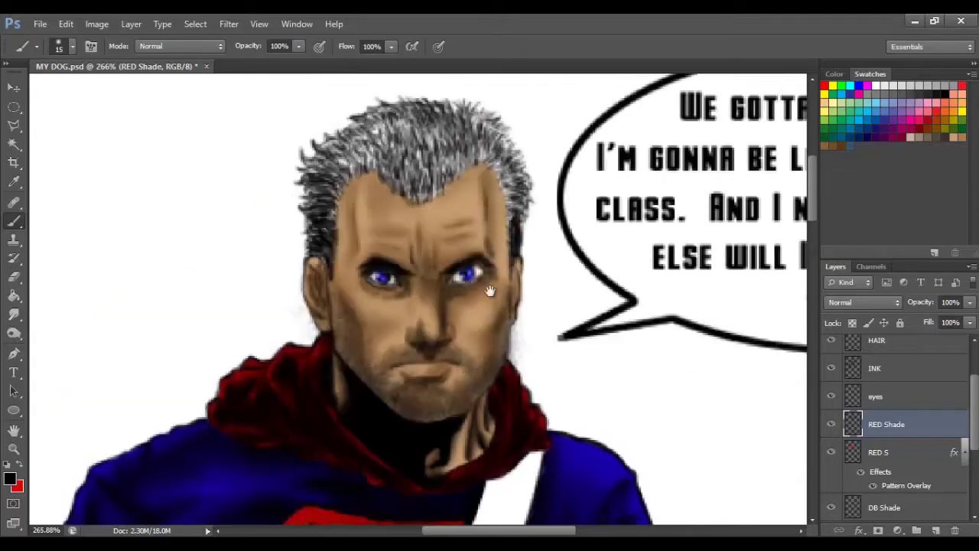
pyautogui.moveTo(334, 199)
pyautogui.mouseDown()
pyautogui.moveTo(345, 164)
pyautogui.moveTo(443, 180)
pyautogui.moveTo(505, 135)
pyautogui.mouseUp()
pyautogui.moveTo(428, 157)
pyautogui.mouseDown()
pyautogui.moveTo(382, 170)
pyautogui.moveTo(409, 148)
pyautogui.moveTo(474, 146)
pyautogui.moveTo(498, 161)
pyautogui.mouseUp()
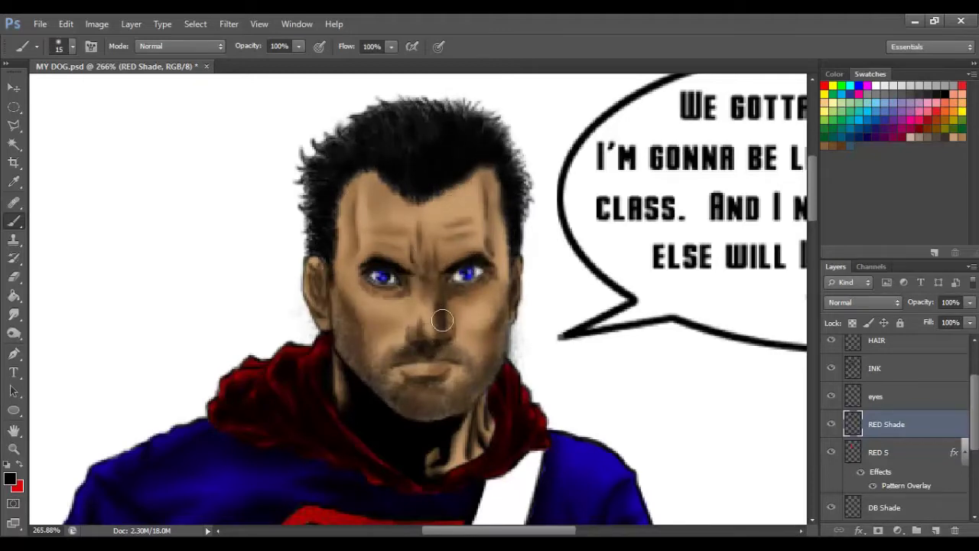
# - Select the red S shield by colour, paint dark shading inside it, then deselect
pyautogui.press('r')
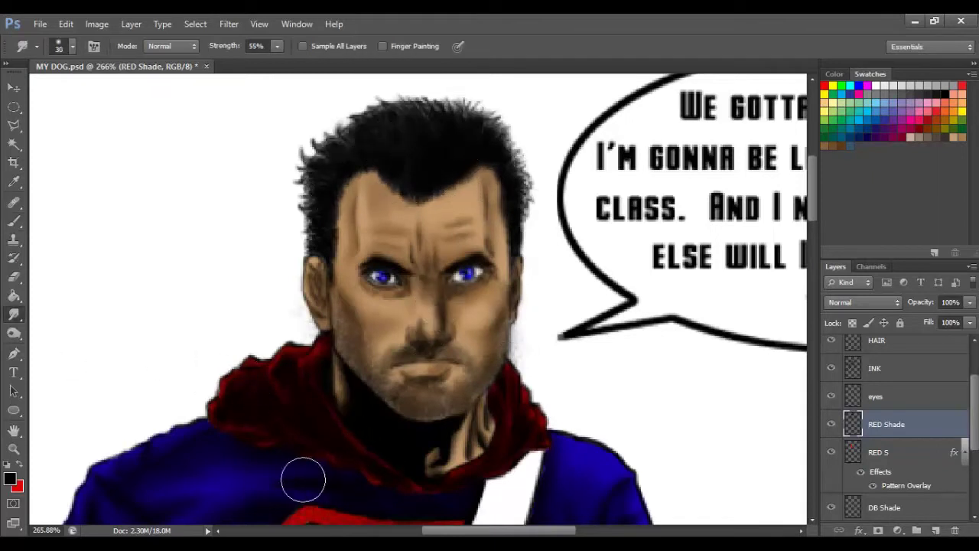
pyautogui.press('b')
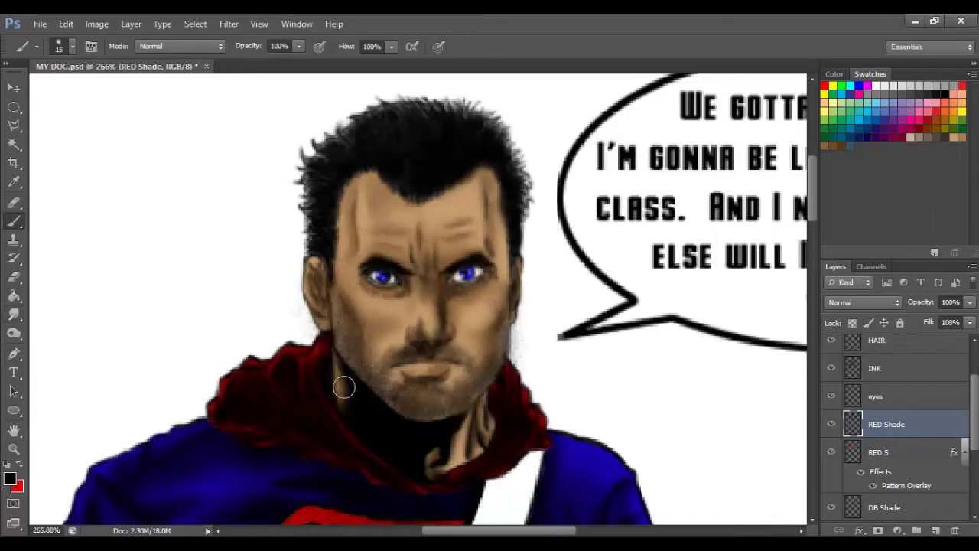
pyautogui.scroll(-5, 256, 435)
pyautogui.press('w')
pyautogui.click(887, 452)
pyautogui.click(329, 337)
pyautogui.click(887, 424)
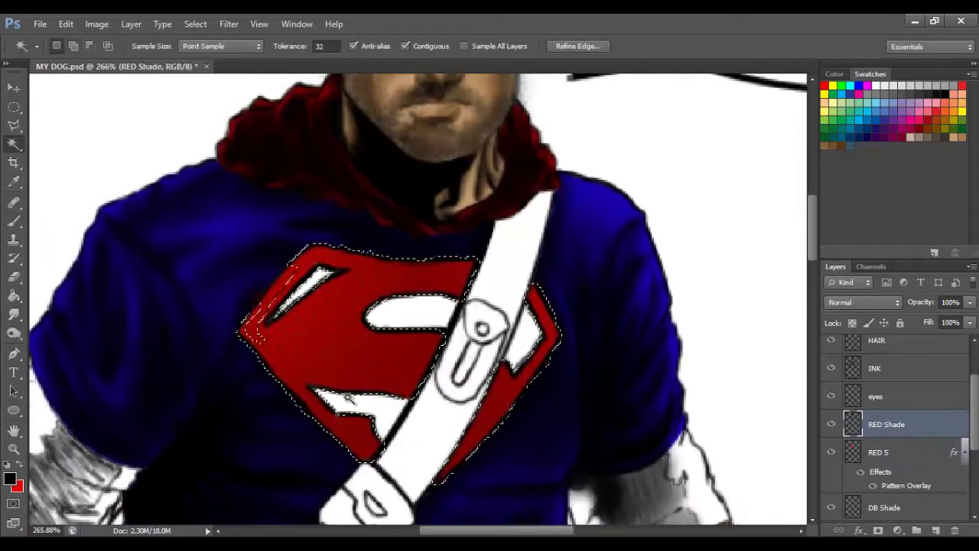
pyautogui.press('b')
pyautogui.moveTo(474, 348)
pyautogui.mouseDown()
pyautogui.moveTo(376, 360)
pyautogui.moveTo(376, 291)
pyautogui.moveTo(536, 376)
pyautogui.moveTo(350, 345)
pyautogui.moveTo(393, 275)
pyautogui.moveTo(328, 415)
pyautogui.moveTo(335, 332)
pyautogui.mouseUp()
pyautogui.hotkey('ctrl', 'd')
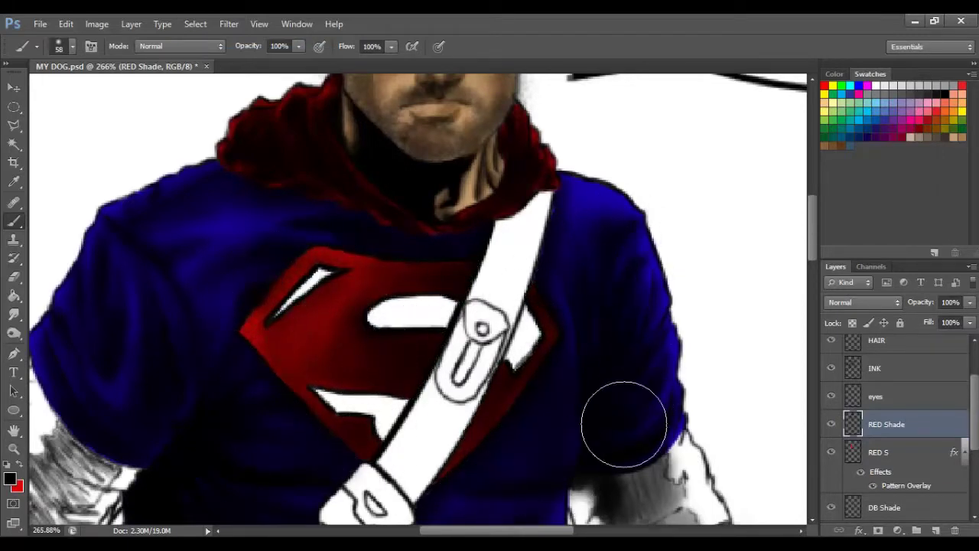
# - Set the foreground colour to a gold shade
pyautogui.click(10, 479)
pyautogui.click(754, 410)
pyautogui.click(883, 232)
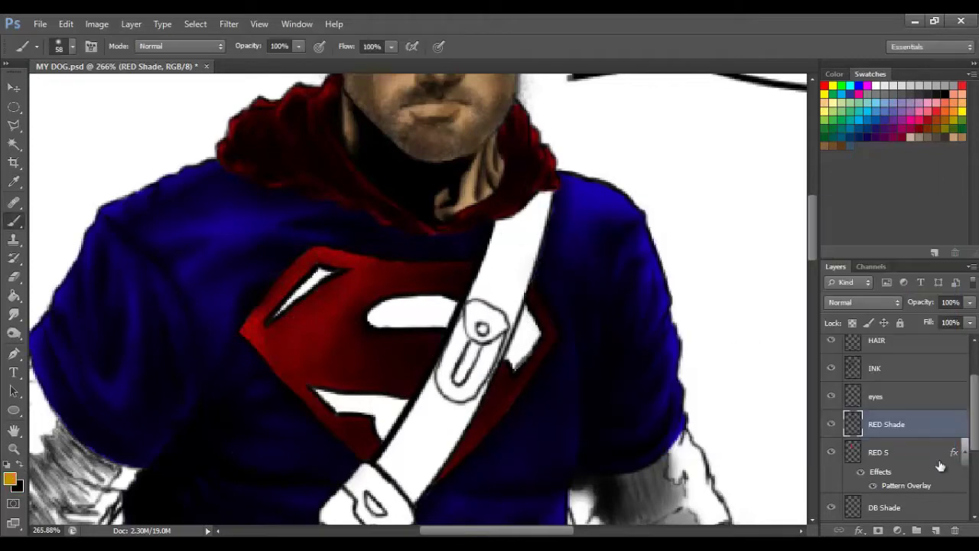
# - Add a new layer named Yellow
pyautogui.click(936, 531)
pyautogui.doubleClick(887, 424)
pyautogui.write('ellow')
pyautogui.press('Return')
# - Fill the S emblem's inner shapes with gold using an 11 px brush
pyautogui.rightClick(344, 245)
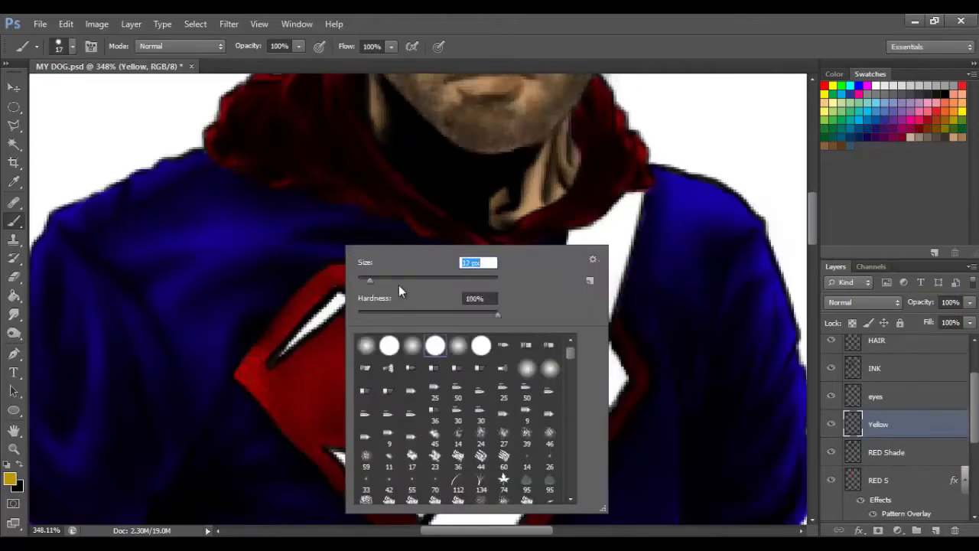
pyautogui.moveTo(344, 299); pyautogui.dragTo(275, 356)
pyautogui.moveTo(592, 417); pyautogui.dragTo(618, 381)
pyautogui.moveTo(499, 360); pyautogui.dragTo(404, 353)
pyautogui.moveTo(413, 352); pyautogui.dragTo(394, 207)
pyautogui.moveTo(436, 337); pyautogui.dragTo(342, 321)
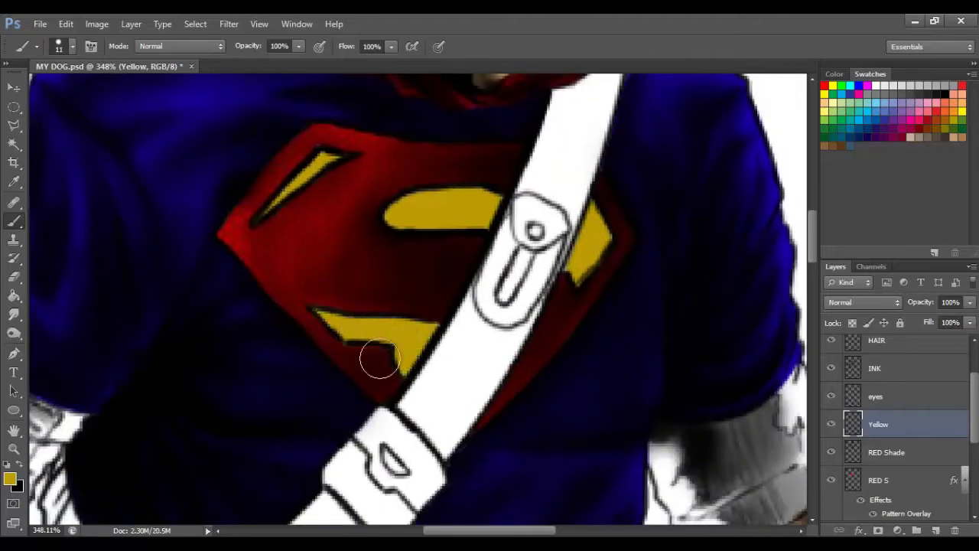
# - Shade the gold shapes' edges and the red beside the strap with a 24 px black brush
pyautogui.press('x')
pyautogui.rightClick(331, 267)
pyautogui.moveTo(343, 285); pyautogui.dragTo(361, 285)
pyautogui.press('Return')
pyautogui.moveTo(573, 273)
pyautogui.mouseDown()
pyautogui.moveTo(600, 270)
pyautogui.moveTo(462, 221)
pyautogui.moveTo(480, 230)
pyautogui.mouseUp()
pyautogui.moveTo(393, 372)
pyautogui.mouseDown()
pyautogui.moveTo(415, 344)
pyautogui.moveTo(421, 350)
pyautogui.mouseUp()
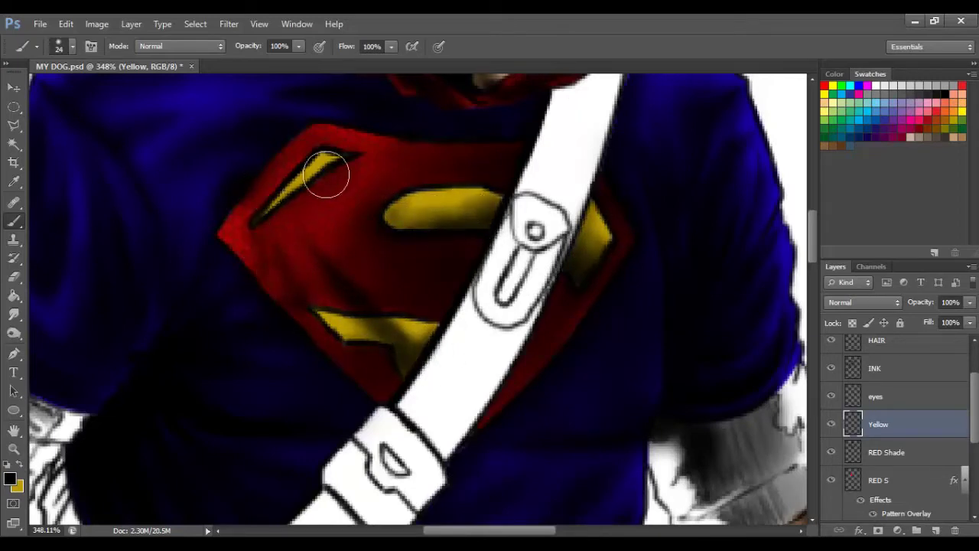
pyautogui.moveTo(327, 174); pyautogui.dragTo(354, 153)
pyautogui.moveTo(480, 402); pyautogui.dragTo(494, 426)
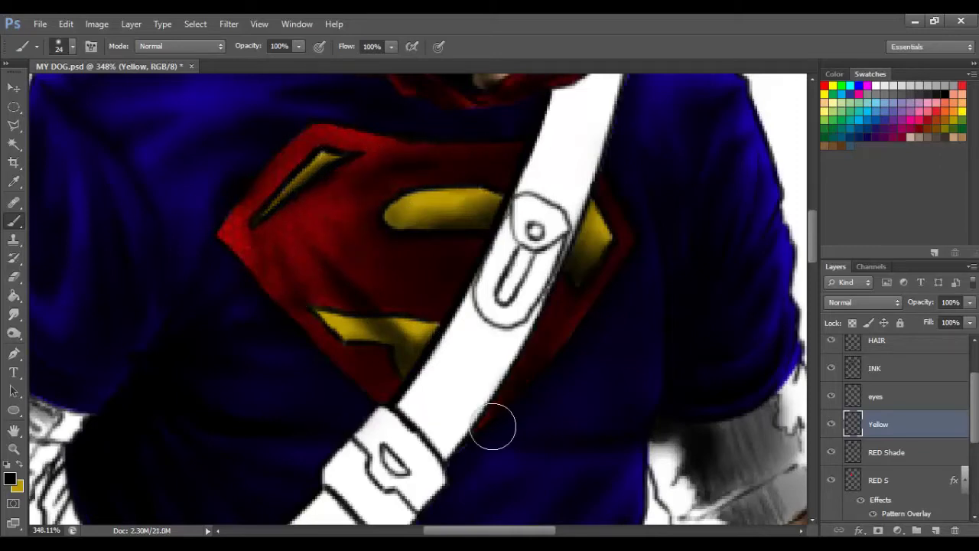
pyautogui.scroll(3, 438, 202)
# - Smudge the dark edges to blend them into the gold
pyautogui.press('r')
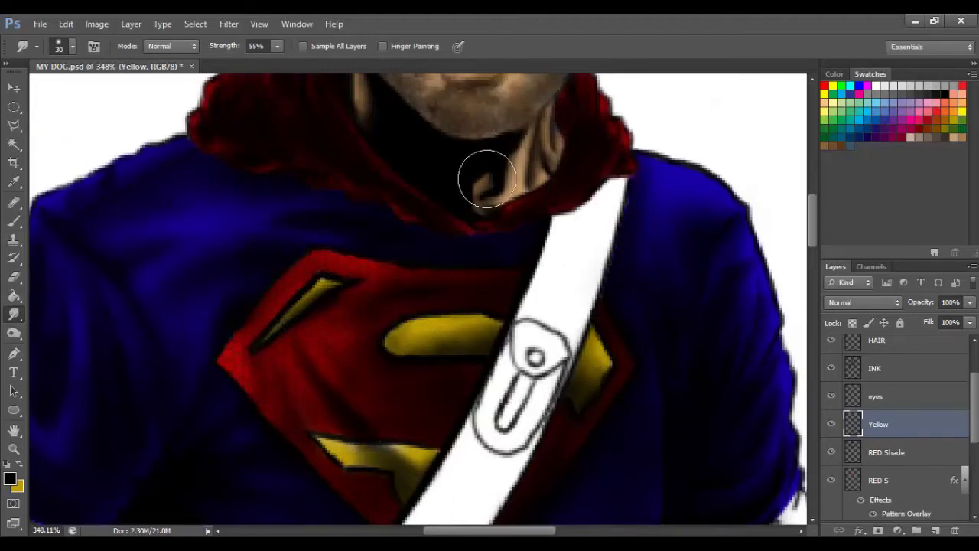
pyautogui.press('b')
pyautogui.rightClick(422, 268)
pyautogui.scroll(-2, 647, 379)
pyautogui.click(465, 213)
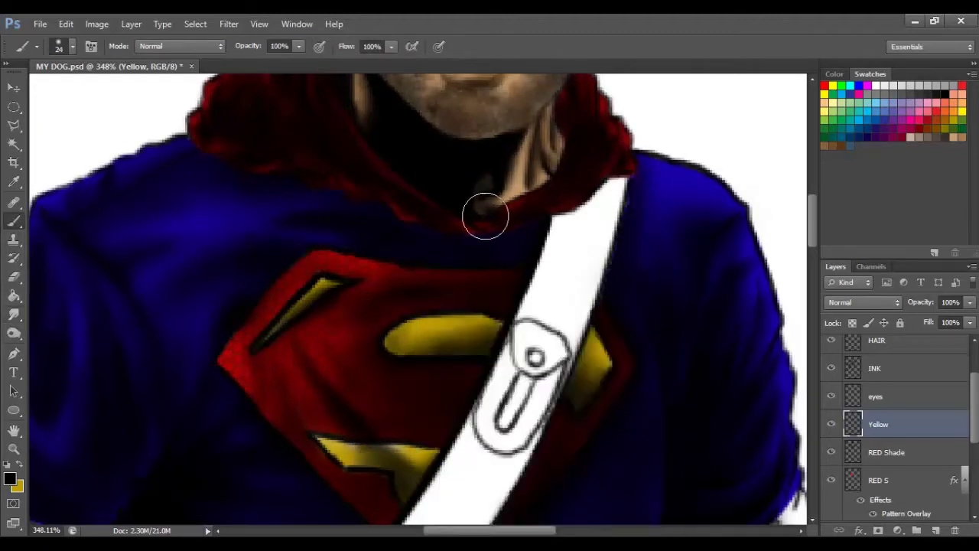
pyautogui.scroll(-3, 419, 298)
pyautogui.scroll(-3, 419, 298)
# - Add a LIGHT BLUE Shirt layer and begin painting the left sleeve light blue
pyautogui.scroll(-1, 895, 429)
pyautogui.click(884, 423)
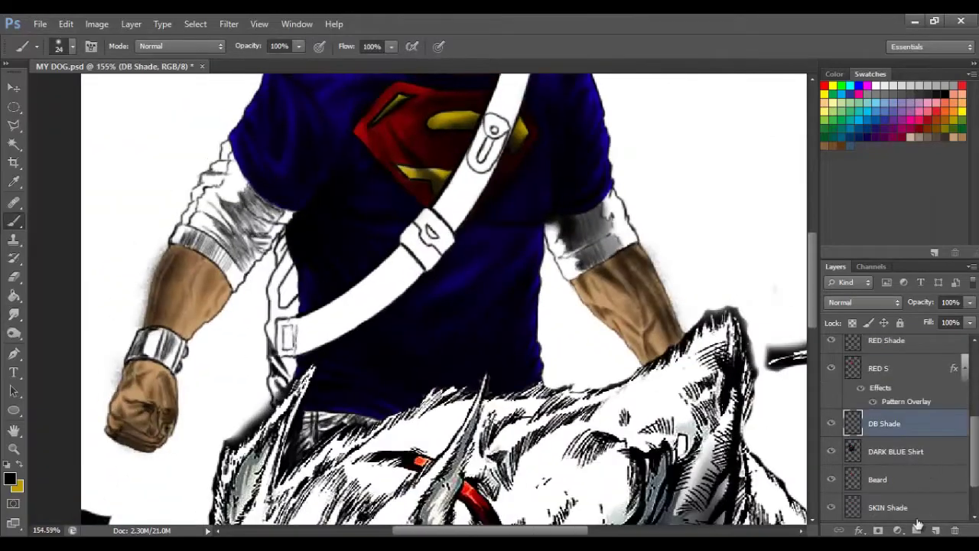
pyautogui.click(935, 530)
pyautogui.doubleClick(881, 479)
pyautogui.write('irt')
pyautogui.press('Return')
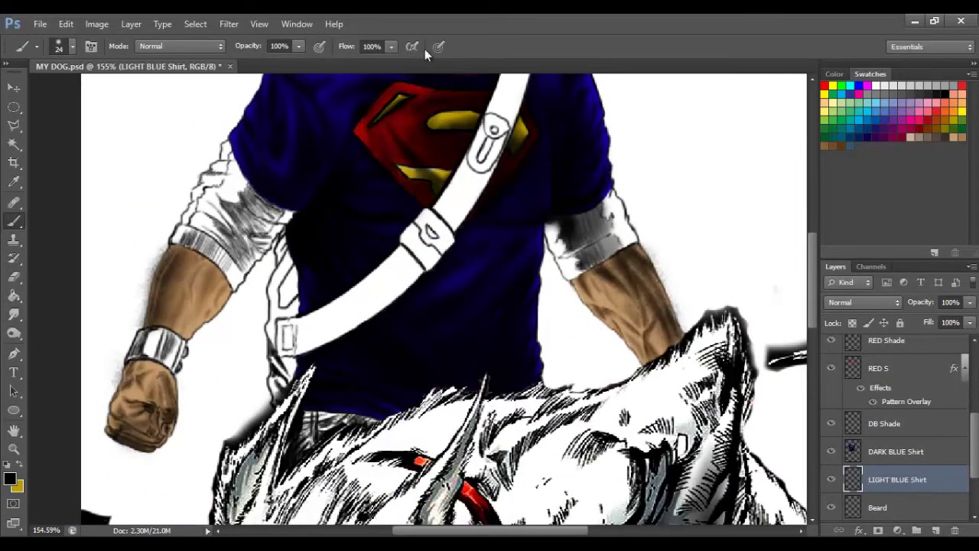
pyautogui.press('Escape')
pyautogui.press('b')
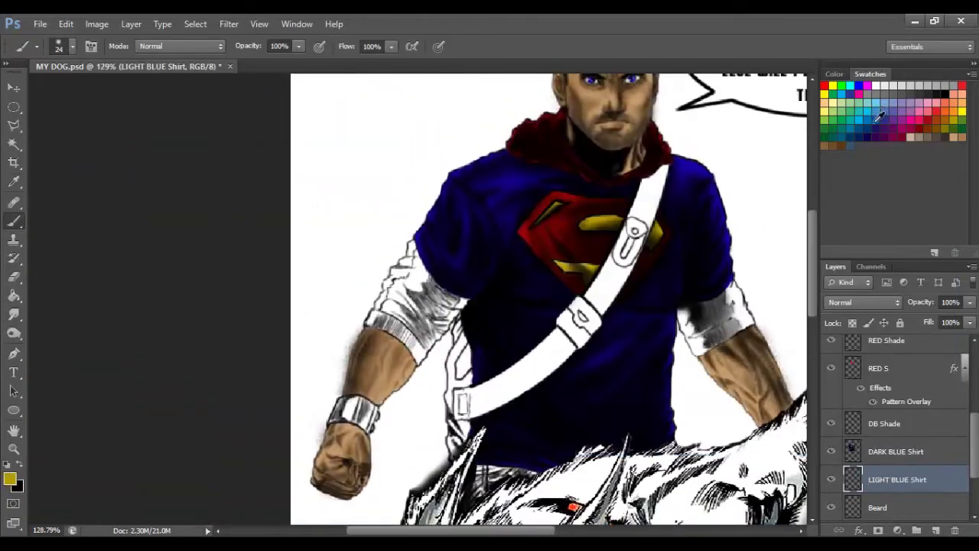
pyautogui.click(878, 108)
pyautogui.moveTo(402, 276)
pyautogui.mouseDown()
pyautogui.moveTo(417, 321)
pyautogui.moveTo(428, 275)
pyautogui.moveTo(443, 300)
pyautogui.mouseUp()
# - Paint both sleeves, cuff and upper edges light blue with a 10 px brush
pyautogui.rightClick(445, 300)
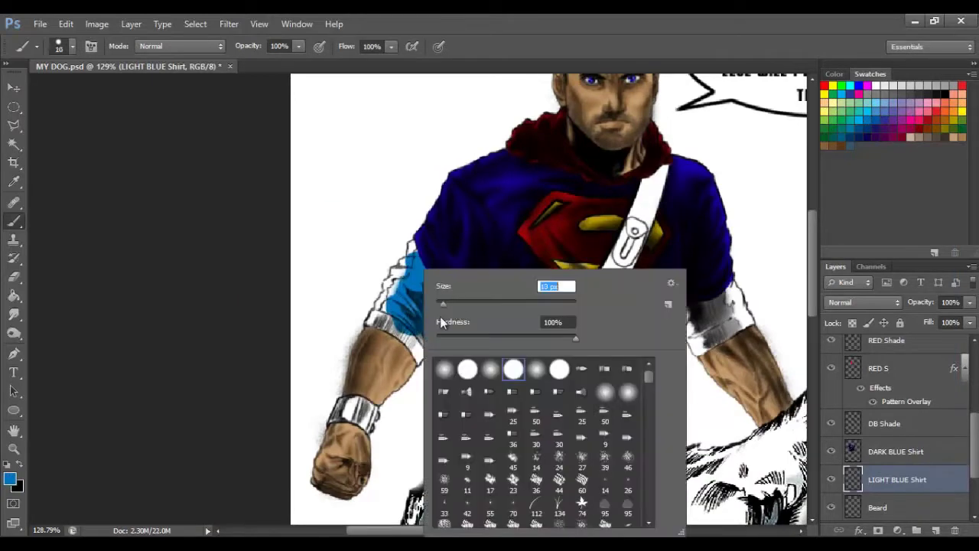
pyautogui.press('Return')
pyautogui.scroll(3, 419, 191)
pyautogui.moveTo(503, 309); pyautogui.dragTo(452, 413)
pyautogui.moveTo(413, 382)
pyautogui.mouseDown()
pyautogui.moveTo(329, 352)
pyautogui.moveTo(367, 268)
pyautogui.mouseUp()
pyautogui.moveTo(382, 222); pyautogui.dragTo(397, 291)
pyautogui.moveTo(464, 380); pyautogui.dragTo(490, 352)
pyautogui.moveTo(689, 321); pyautogui.dragTo(130, 337)
pyautogui.moveTo(405, 340); pyautogui.dragTo(451, 306)
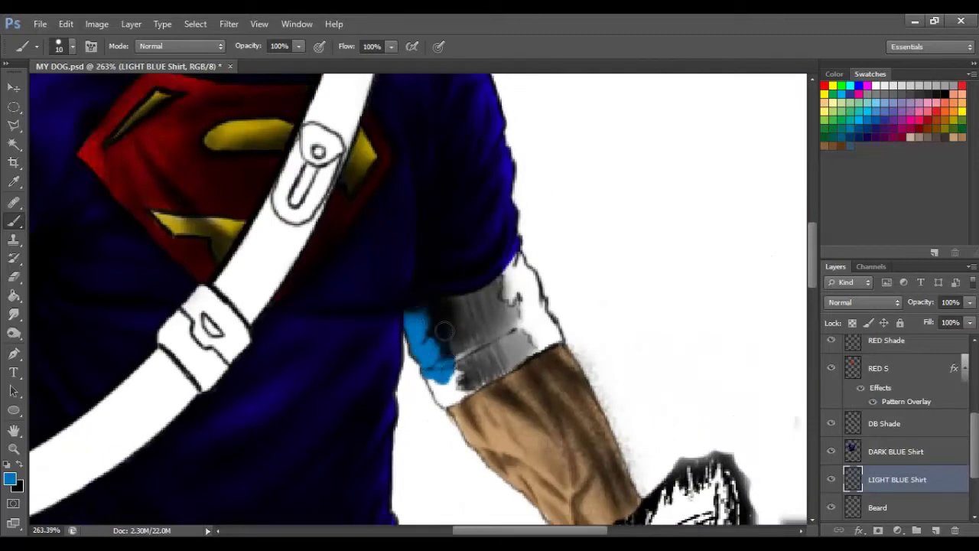
pyautogui.moveTo(459, 367); pyautogui.dragTo(534, 331)
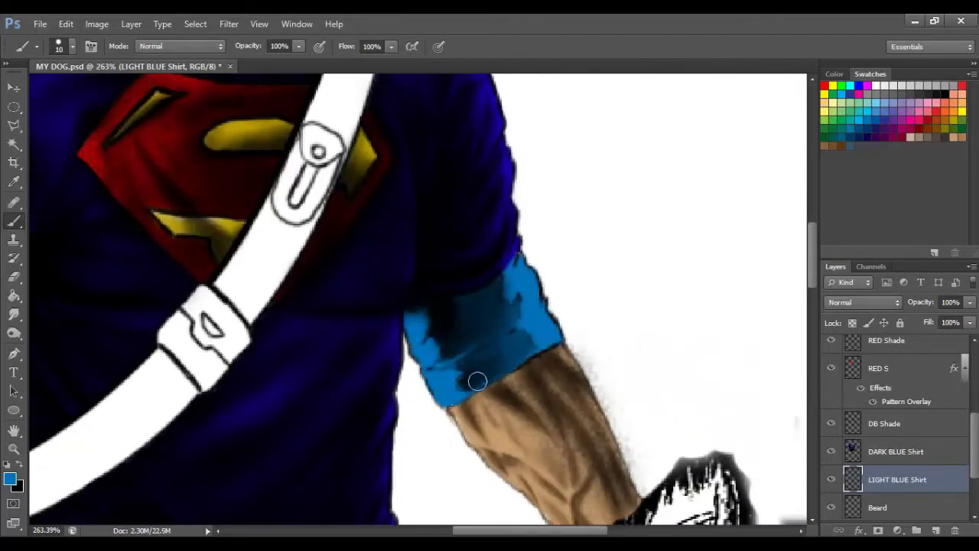
# - On a new layer, shade the top of the sleeve cuff with a 15 px black brush
pyautogui.press('x')
pyautogui.rightClick(375, 267)
pyautogui.press('Return')
pyautogui.click(935, 530)
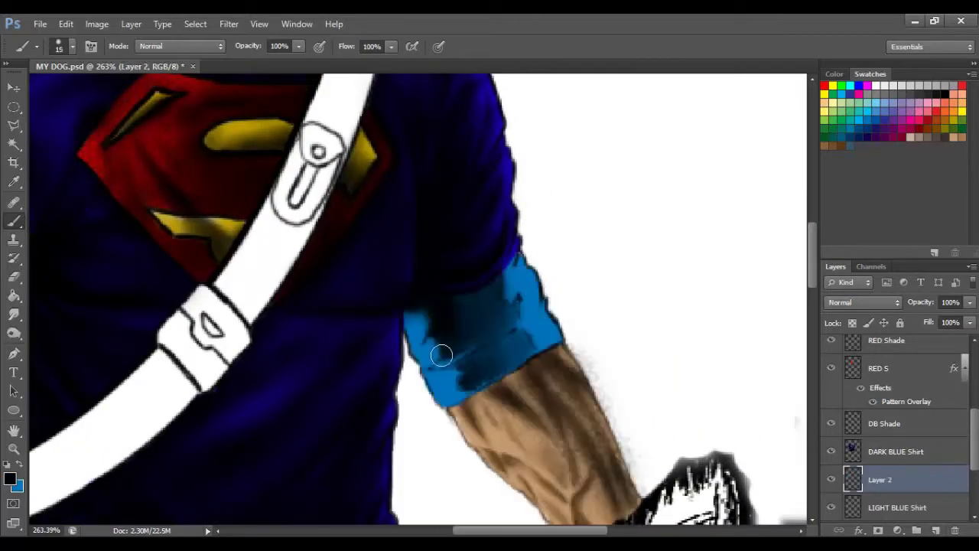
pyautogui.moveTo(409, 322)
pyautogui.mouseDown()
pyautogui.moveTo(497, 303)
pyautogui.moveTo(515, 331)
pyautogui.mouseUp()
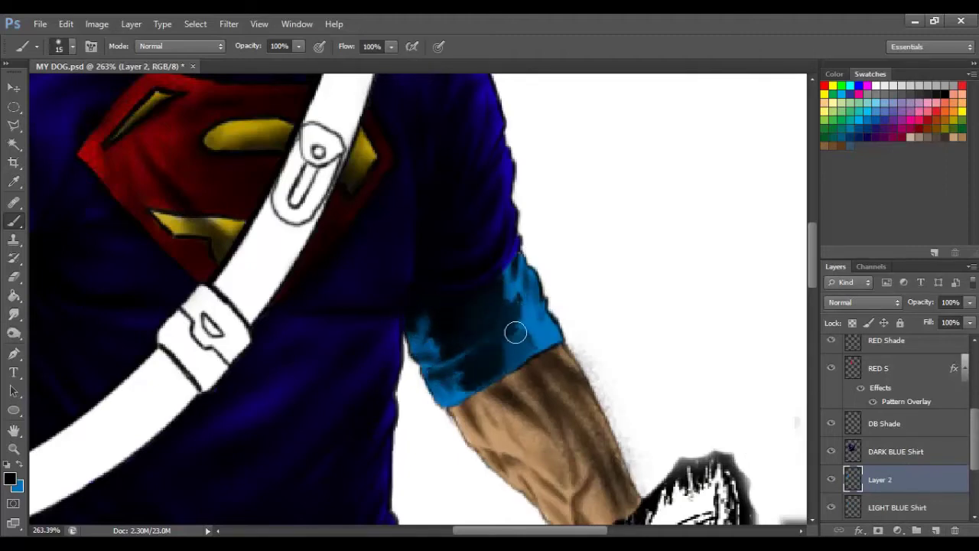
# - Add dark folds along the left sleeve and cuff, and paint the wristband black
pyautogui.hscroll(-5, 189, 301)
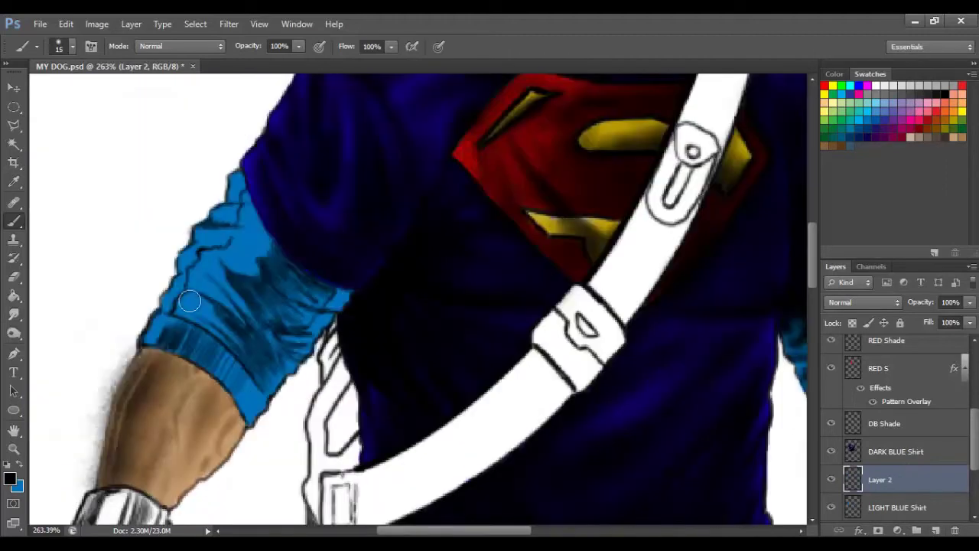
pyautogui.moveTo(230, 208)
pyautogui.mouseDown()
pyautogui.moveTo(276, 249)
pyautogui.moveTo(182, 326)
pyautogui.moveTo(186, 304)
pyautogui.moveTo(257, 334)
pyautogui.moveTo(220, 218)
pyautogui.mouseUp()
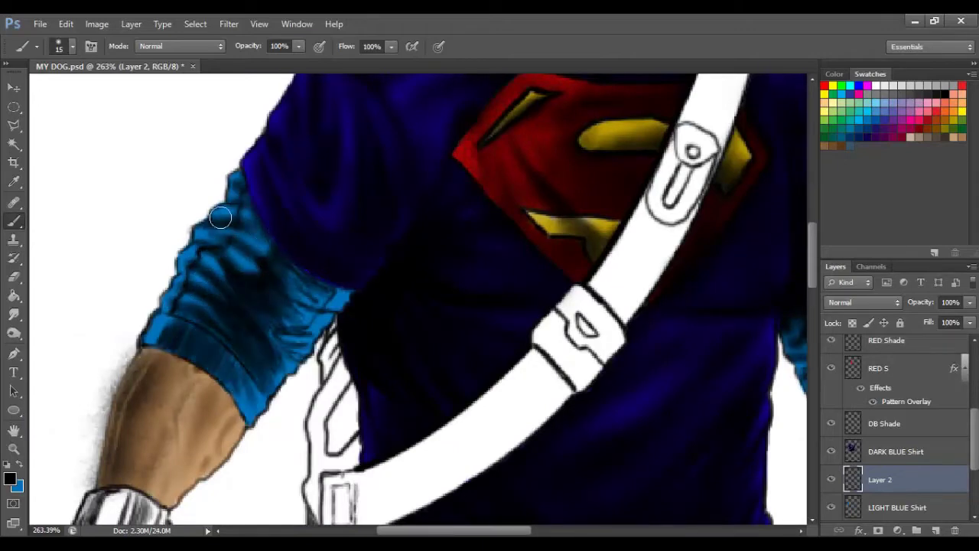
pyautogui.moveTo(299, 333); pyautogui.dragTo(288, 255)
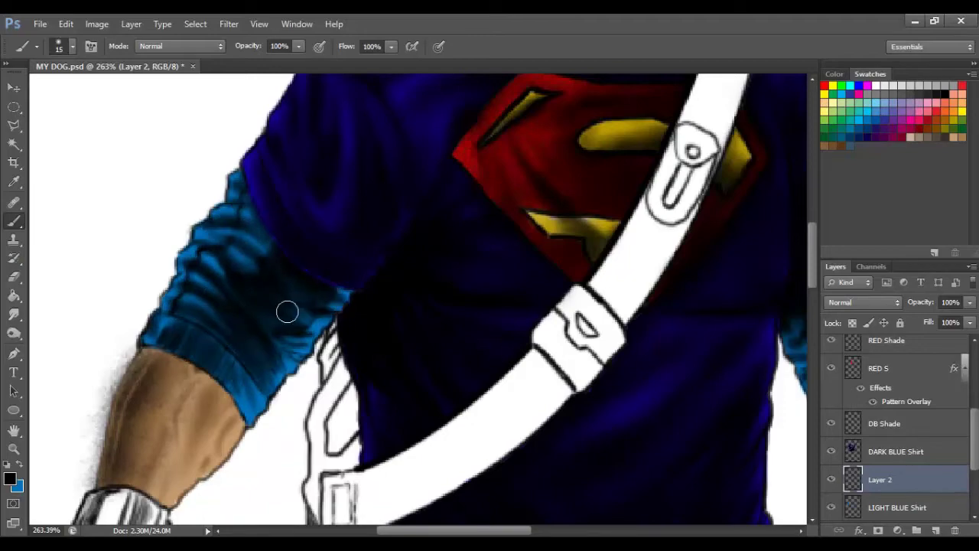
pyautogui.moveTo(274, 372)
pyautogui.mouseDown()
pyautogui.moveTo(252, 402)
pyautogui.moveTo(294, 361)
pyautogui.mouseUp()
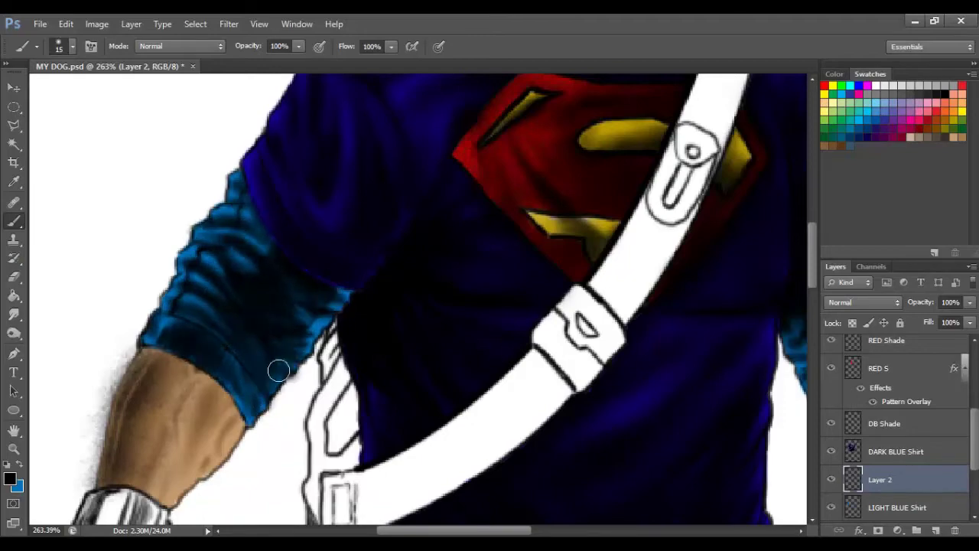
pyautogui.scroll(5, 266, 270)
pyautogui.hscroll(3, 388, 170)
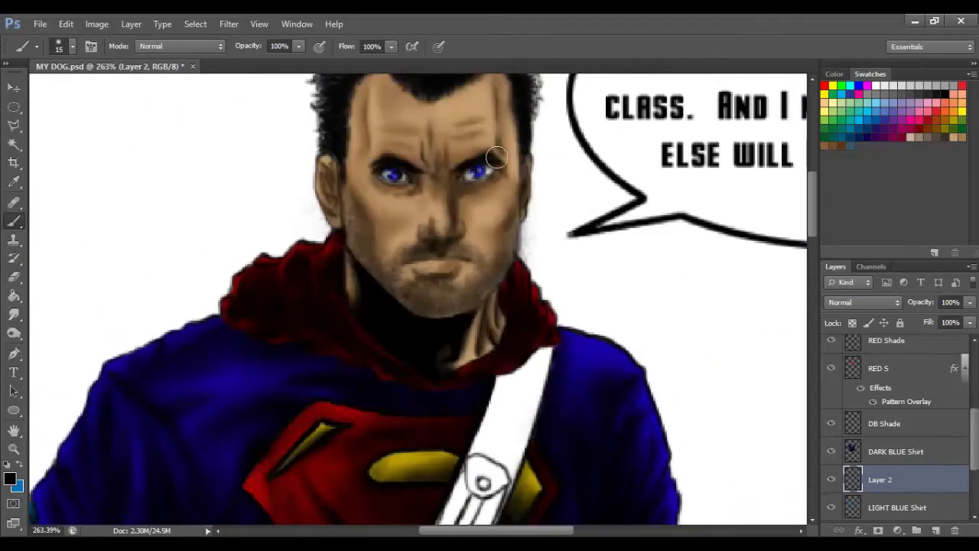
pyautogui.moveTo(333, 283); pyautogui.dragTo(229, 92)
pyautogui.moveTo(157, 329)
pyautogui.mouseDown()
pyautogui.moveTo(184, 306)
pyautogui.moveTo(206, 314)
pyautogui.moveTo(227, 303)
pyautogui.mouseUp()
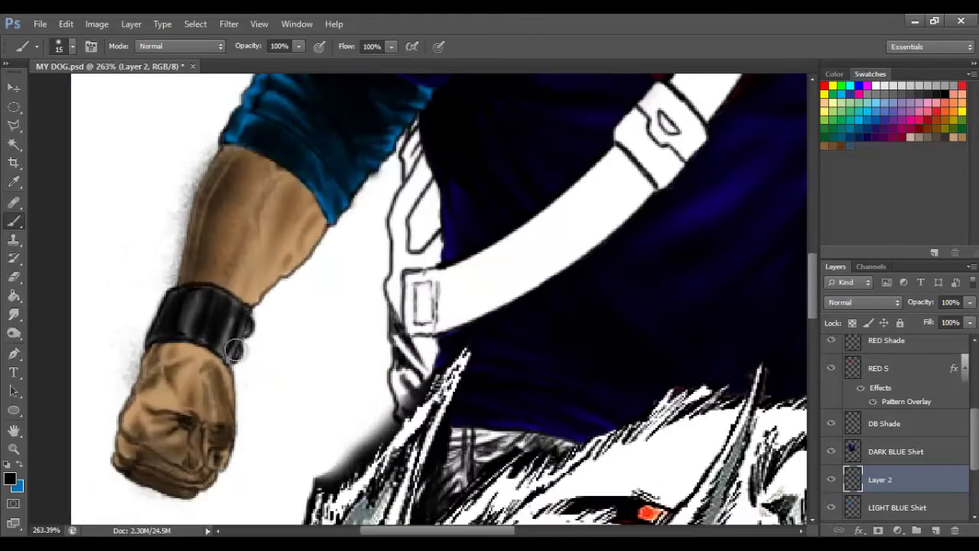
# - Sample the dark shirt colour and paint the strap buckle and upper clasp dark grey
pyautogui.moveTo(214, 291); pyautogui.dragTo(87, 199)
pyautogui.press('i')
pyautogui.click(329, 367)
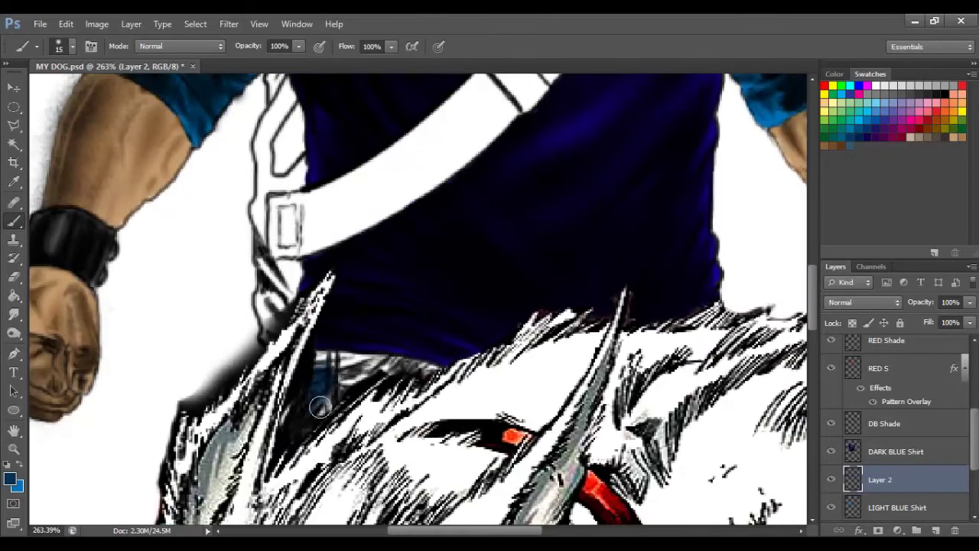
pyautogui.click(10, 479)
pyautogui.press('Return')
pyautogui.press('b')
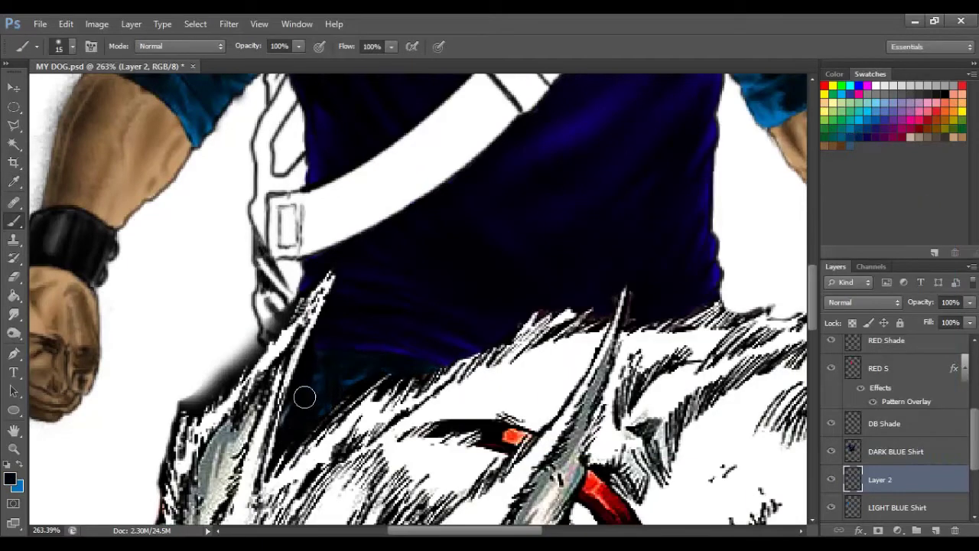
pyautogui.scroll(5, 306, 396)
pyautogui.moveTo(408, 346)
pyautogui.mouseDown()
pyautogui.moveTo(444, 321)
pyautogui.moveTo(375, 337)
pyautogui.moveTo(415, 361)
pyautogui.mouseUp()
pyautogui.rightClick(415, 360)
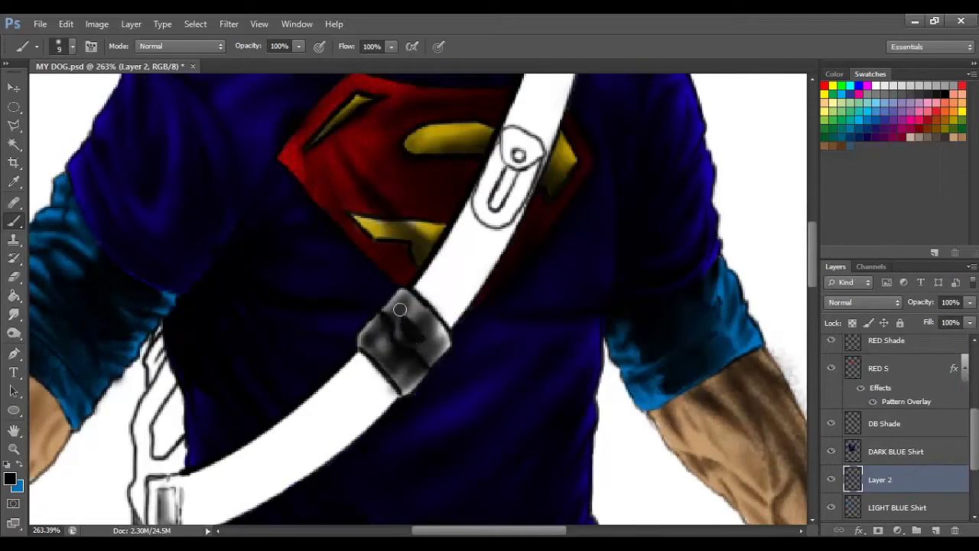
pyautogui.moveTo(495, 201)
pyautogui.mouseDown()
pyautogui.moveTo(489, 153)
pyautogui.moveTo(505, 199)
pyautogui.moveTo(525, 138)
pyautogui.mouseUp()
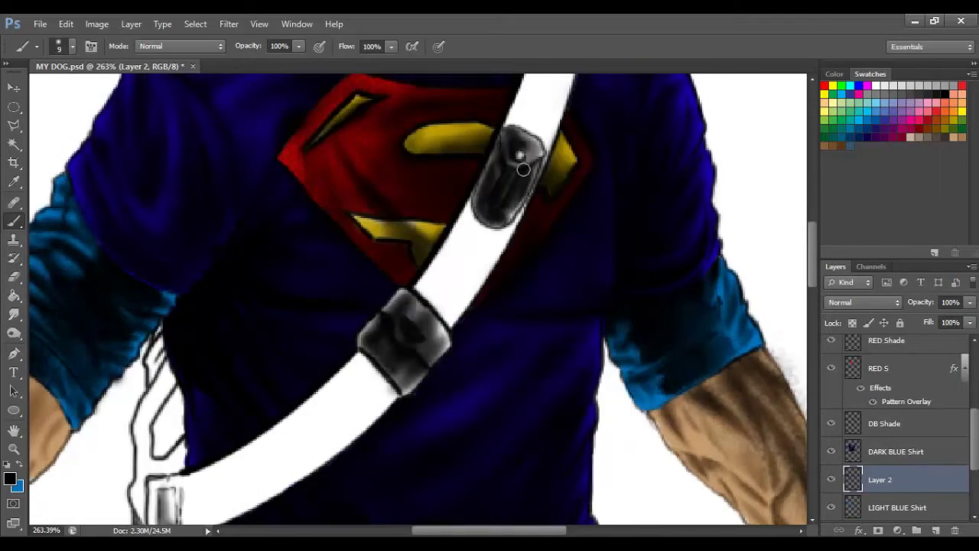
# - Paint the belt pouch olive, the strap grey-brown, and darken the side buckle area
pyautogui.scroll(-5, 522, 169)
pyautogui.hscroll(-3, 523, 169)
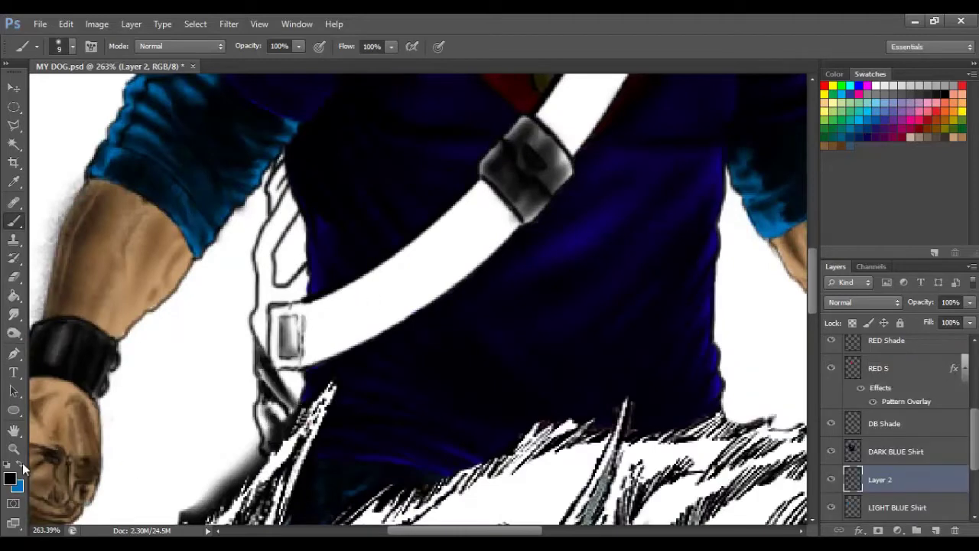
pyautogui.moveTo(294, 244); pyautogui.dragTo(290, 264)
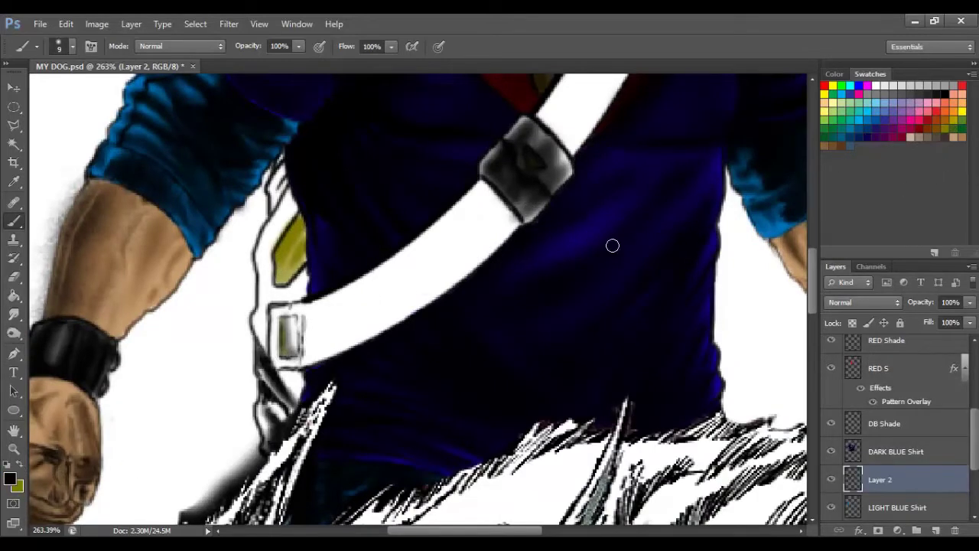
pyautogui.moveTo(435, 292)
pyautogui.mouseDown()
pyautogui.moveTo(518, 240)
pyautogui.moveTo(463, 230)
pyautogui.moveTo(306, 323)
pyautogui.moveTo(493, 178)
pyautogui.mouseUp()
pyautogui.scroll(4, 493, 178)
pyautogui.scroll(6, 493, 179)
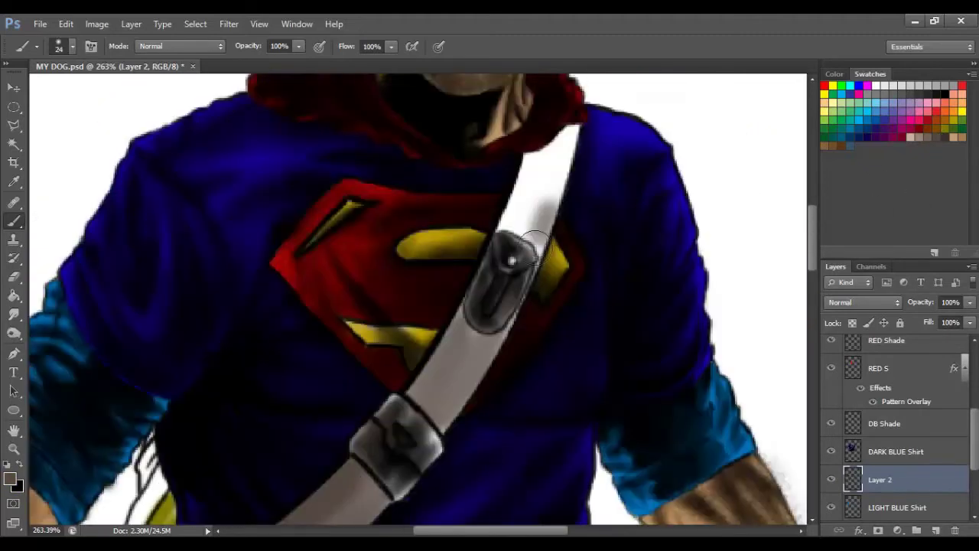
pyautogui.moveTo(528, 237); pyautogui.dragTo(566, 136)
pyautogui.scroll(-5, 566, 136)
pyautogui.hscroll(-3, 566, 136)
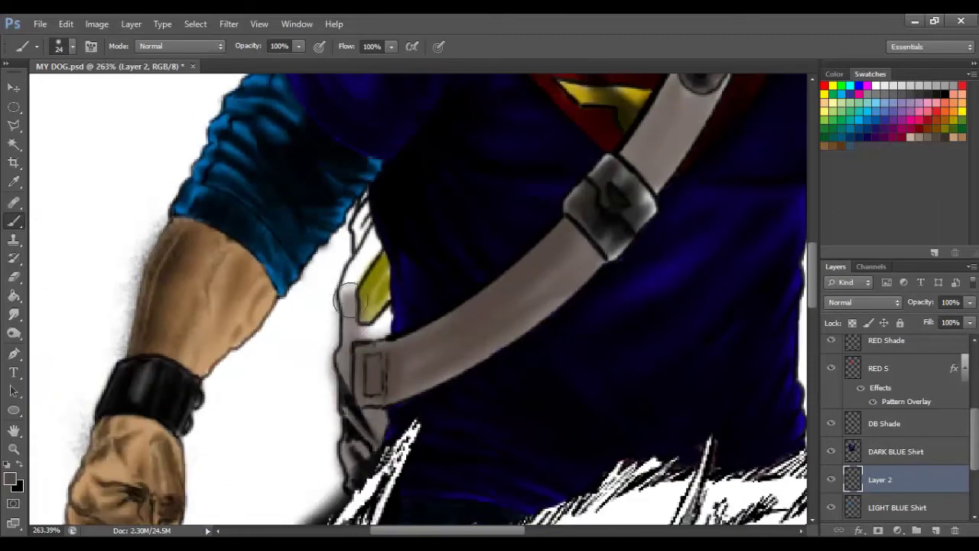
pyautogui.moveTo(384, 419)
pyautogui.mouseDown()
pyautogui.moveTo(393, 252)
pyautogui.moveTo(350, 230)
pyautogui.moveTo(393, 345)
pyautogui.moveTo(368, 352)
pyautogui.moveTo(387, 415)
pyautogui.moveTo(361, 290)
pyautogui.mouseUp()
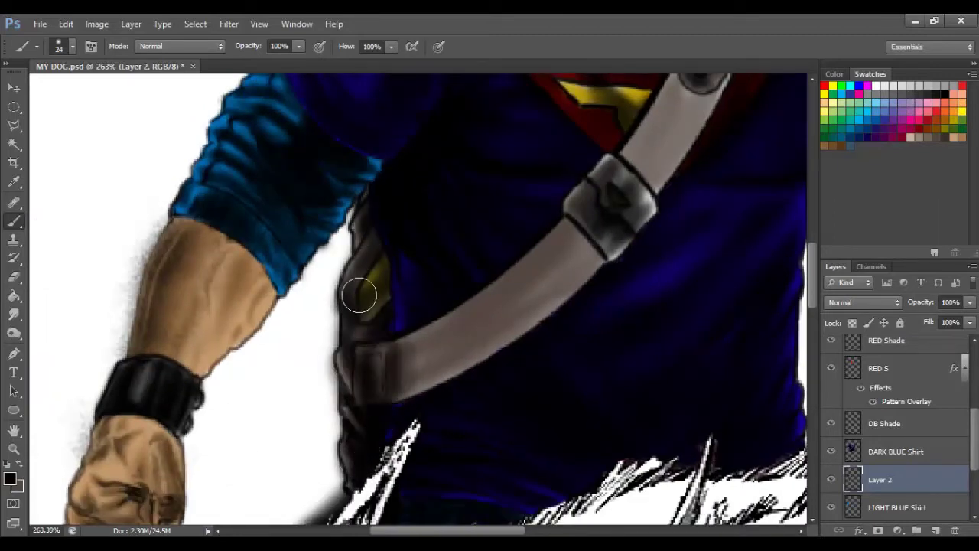
# - With a larger brush, darken the chest strap from belt to shoulder
pyautogui.rightClick(416, 350)
pyautogui.scroll(3, 537, 303)
pyautogui.hscroll(3, 537, 303)
pyautogui.moveTo(536, 303); pyautogui.dragTo(597, 145)
pyautogui.scroll(3, 529, 202)
pyautogui.hscroll(2, 528, 202)
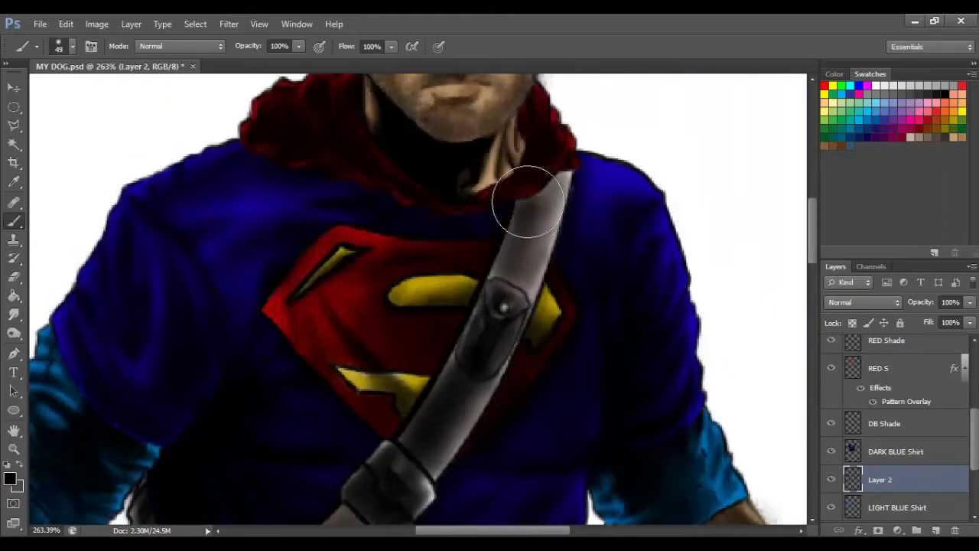
pyautogui.moveTo(528, 201); pyautogui.dragTo(416, 498)
pyautogui.scroll(-3, 569, 452)
pyautogui.hscroll(-3, 569, 452)
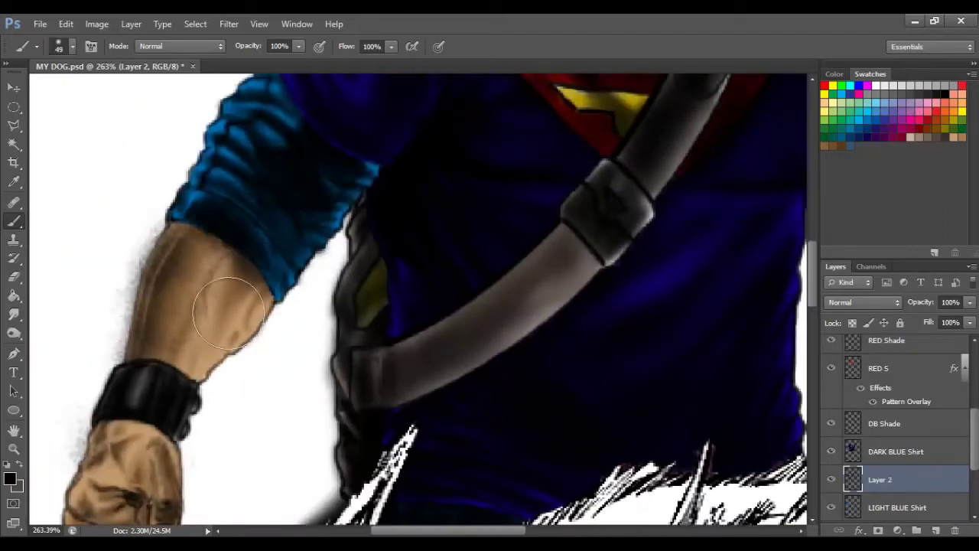
pyautogui.scroll(3, 524, 410)
pyautogui.hscroll(3, 524, 410)
pyautogui.scroll(-5, 528, 402)
# - On Layer 1, paint black around the dog with a 65 px brush
pyautogui.scroll(-2, 894, 429)
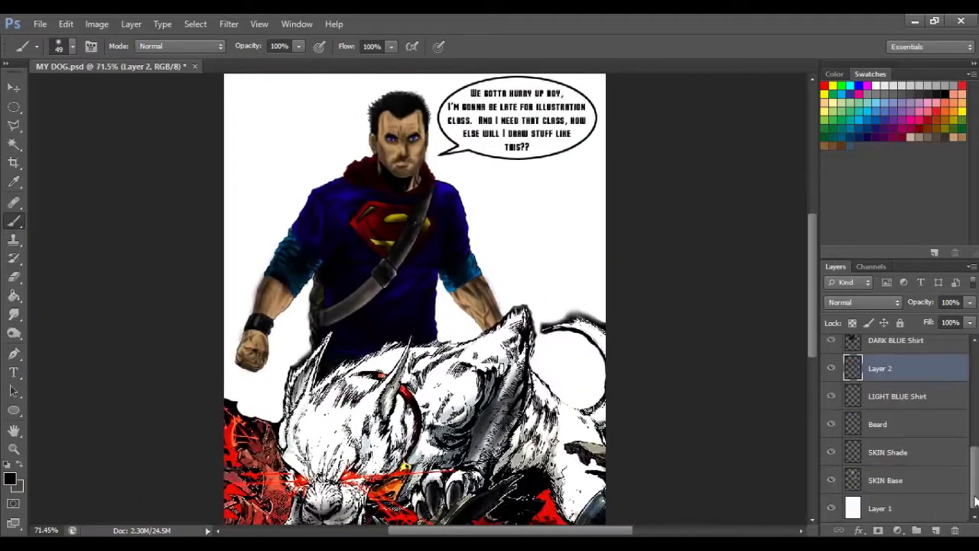
pyautogui.click(880, 508)
pyautogui.rightClick(327, 309)
pyautogui.moveTo(327, 309); pyautogui.dragTo(330, 309)
pyautogui.press('Return')
pyautogui.moveTo(229, 336); pyautogui.dragTo(306, 306)
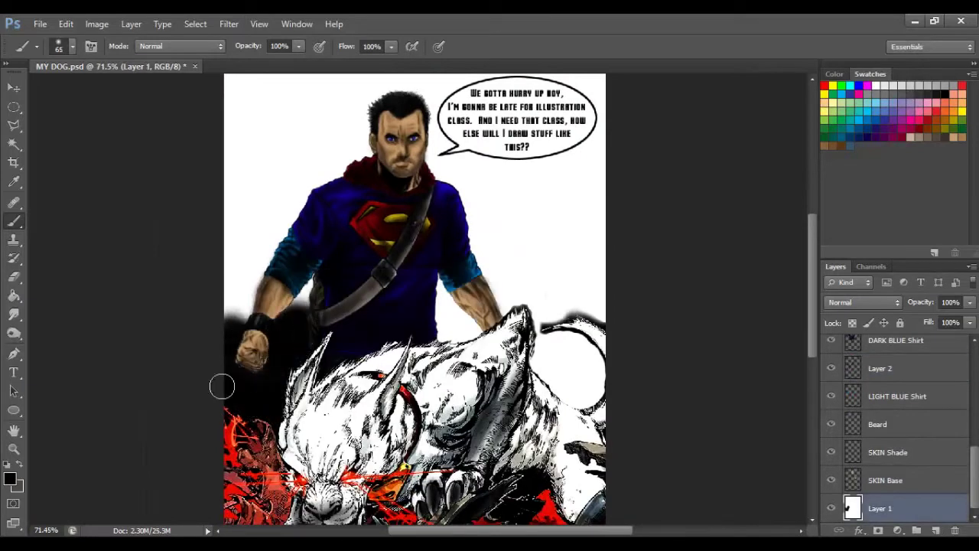
pyautogui.moveTo(444, 321); pyautogui.dragTo(581, 383)
pyautogui.moveTo(554, 263)
pyautogui.mouseDown()
pyautogui.moveTo(551, 318)
pyautogui.moveTo(402, 122)
pyautogui.moveTo(328, 229)
pyautogui.moveTo(277, 167)
pyautogui.moveTo(186, 264)
pyautogui.moveTo(635, 298)
pyautogui.mouseUp()
# - Paint dark smoke across the upper background with a larger brush, then choose light grey
pyautogui.press(']')
pyautogui.press(']')
pyautogui.press(']')
pyautogui.moveTo(435, 228); pyautogui.dragTo(601, 410)
pyautogui.scroll(3, 504, 230)
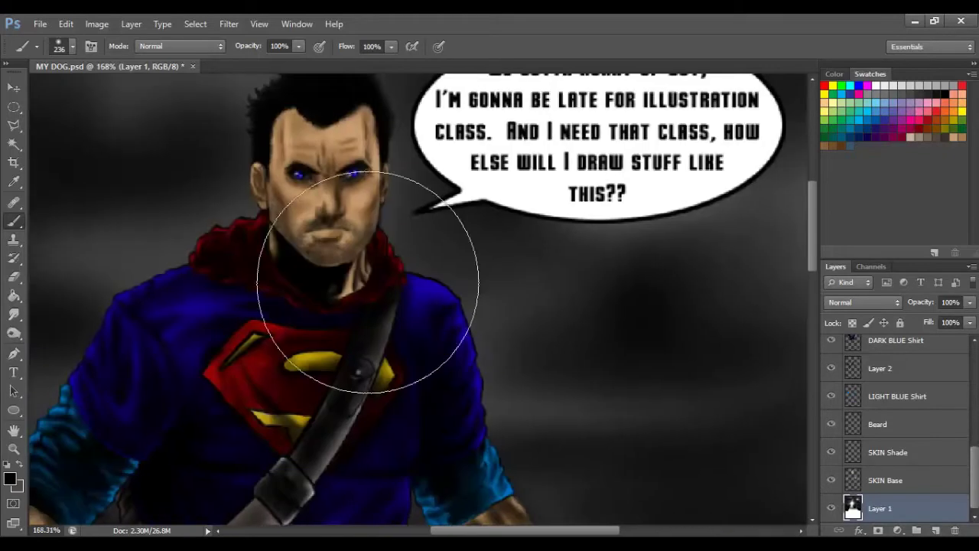
pyautogui.scroll(-2, 677, 332)
pyautogui.scroll(-3, 615, 280)
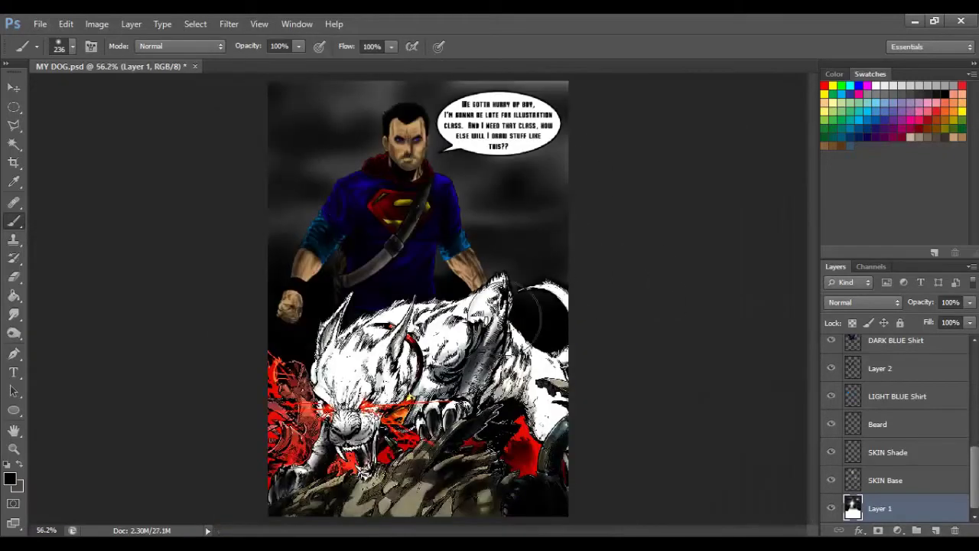
pyautogui.click(10, 479)
pyautogui.click(896, 279)
# - Add a new layer and set the brush to under half opacity
pyautogui.press('Return')
pyautogui.press('b')
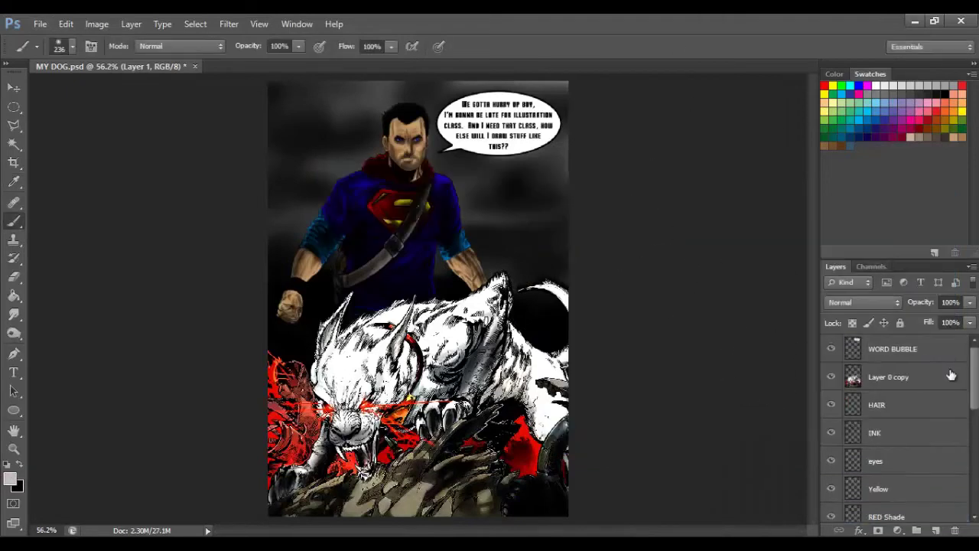
pyautogui.click(951, 374)
pyautogui.click(936, 530)
pyautogui.rightClick(321, 226)
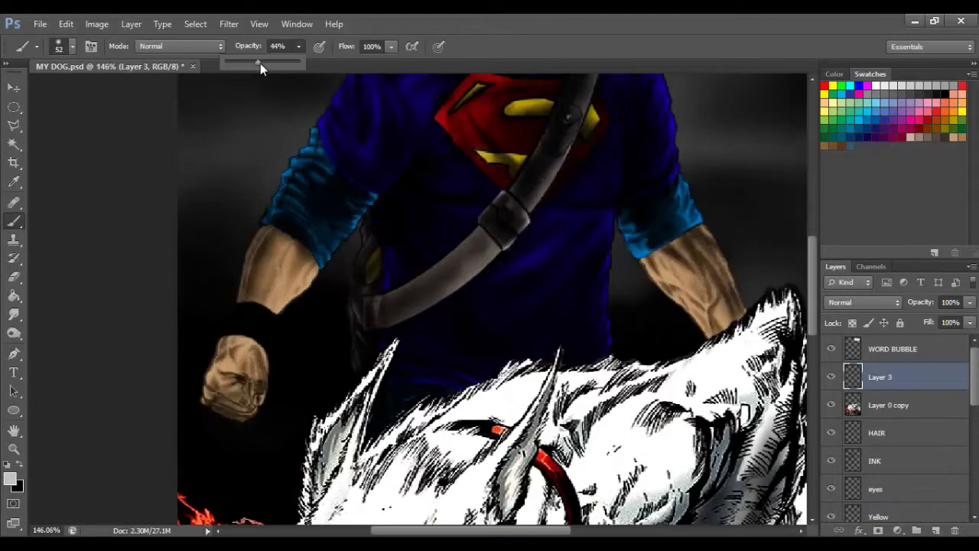
# - Smooth the wristband on Layer 1, then shade under the arm near the strap on Layer 3
pyautogui.hotkey('alt', ',')
pyautogui.moveTo(263, 319); pyautogui.dragTo(241, 324)
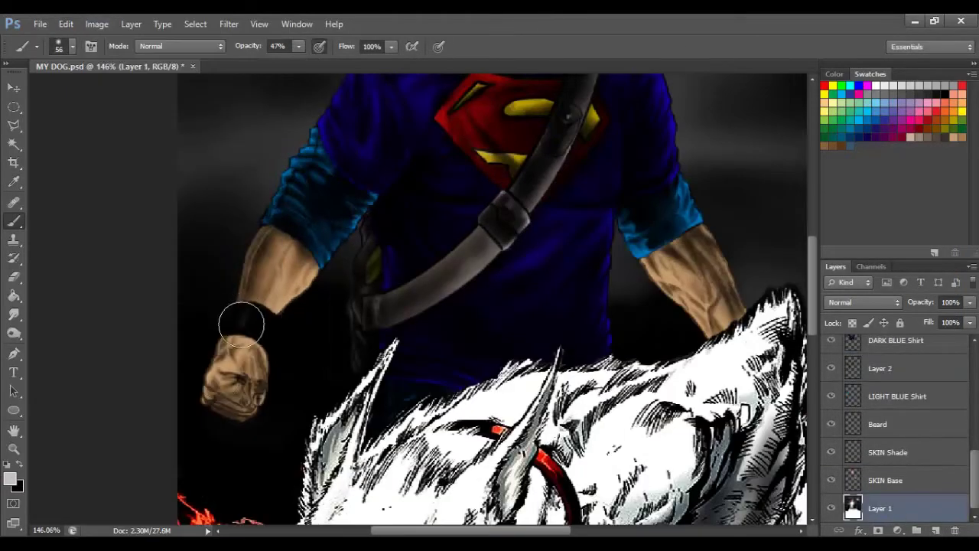
pyautogui.hotkey('alt', '.')
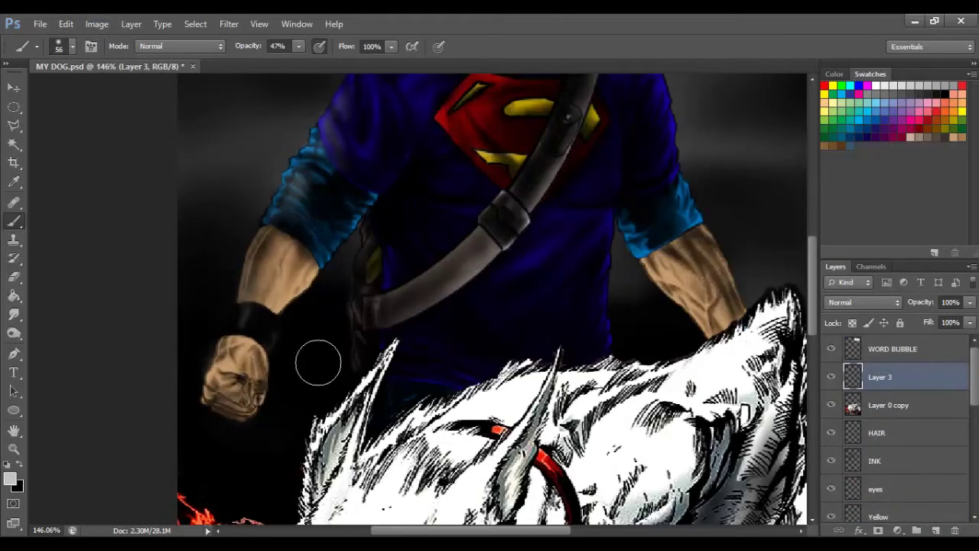
pyautogui.moveTo(386, 303); pyautogui.dragTo(368, 244)
pyautogui.moveTo(429, 359); pyautogui.dragTo(417, 531)
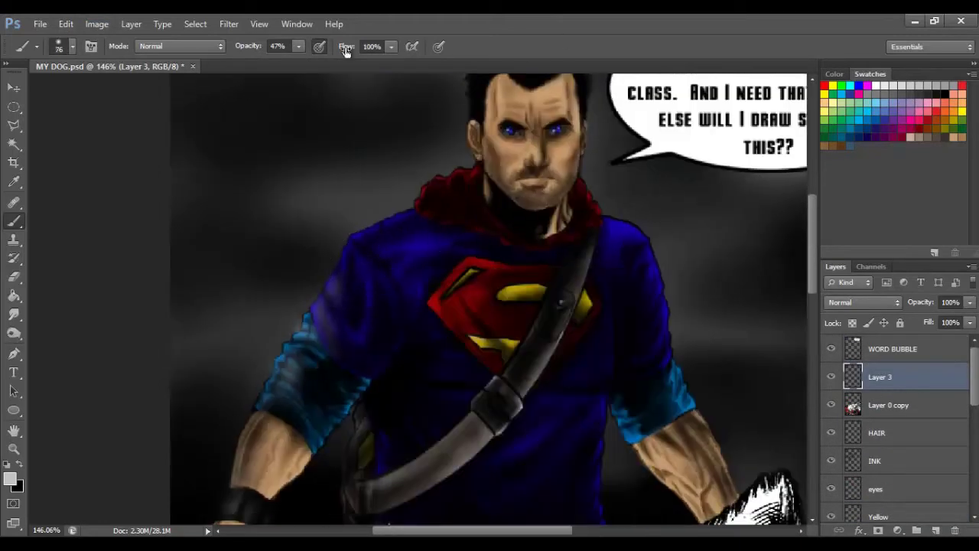
pyautogui.press(']')
pyautogui.press(']')
pyautogui.scroll(3, 478, 114)
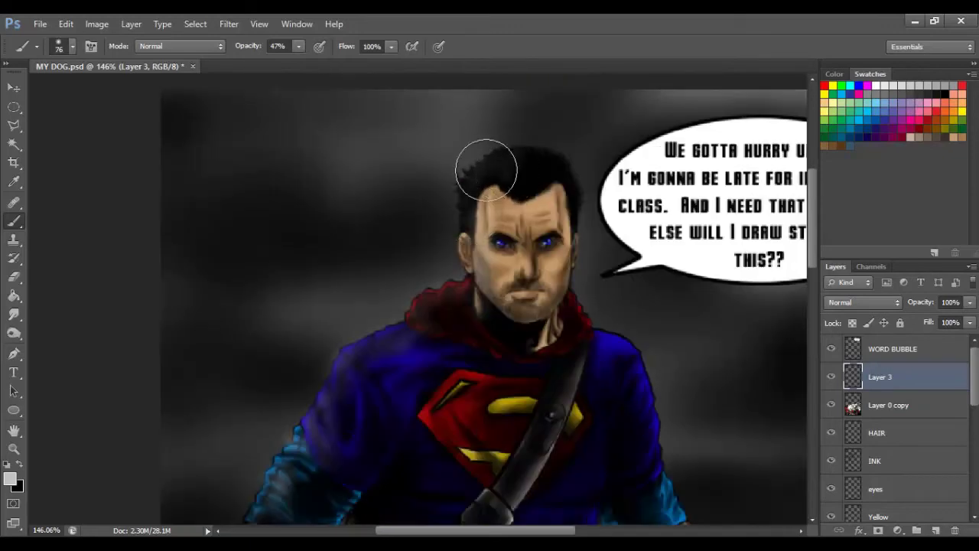
# - Smudge the grey glow around the man into the smoky background and fit the image on screen
pyautogui.press('r')
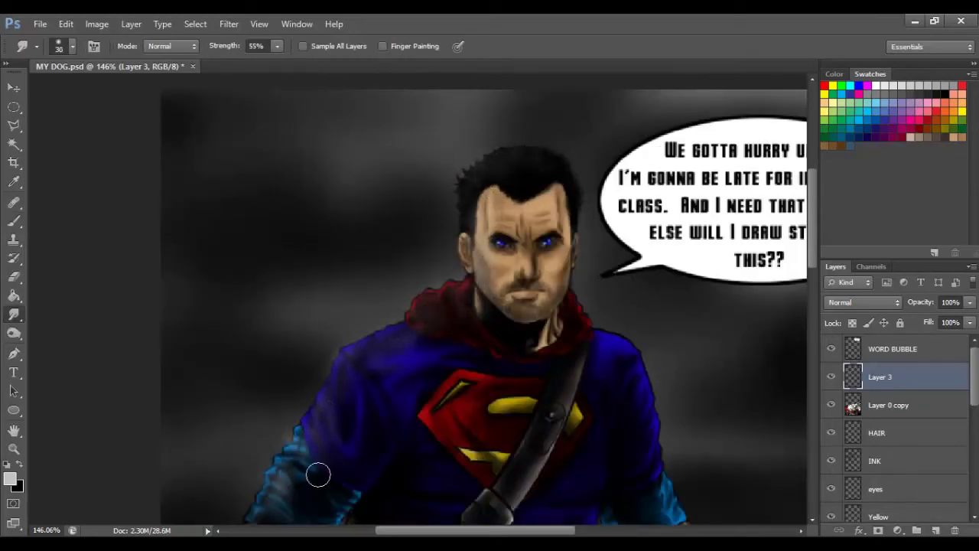
pyautogui.moveTo(427, 310); pyautogui.dragTo(340, 219)
pyautogui.press('b')
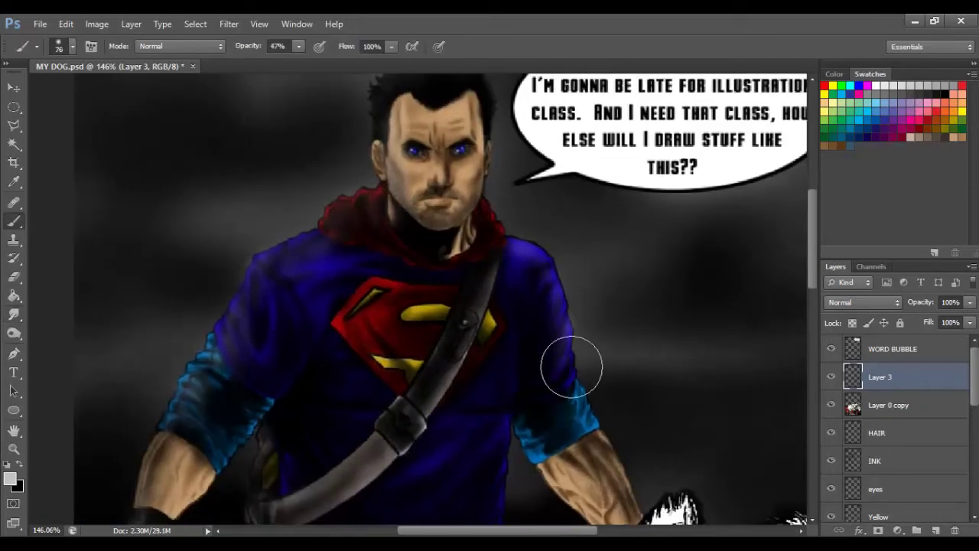
pyautogui.scroll(-2, 569, 360)
pyautogui.scroll(3, 424, 105)
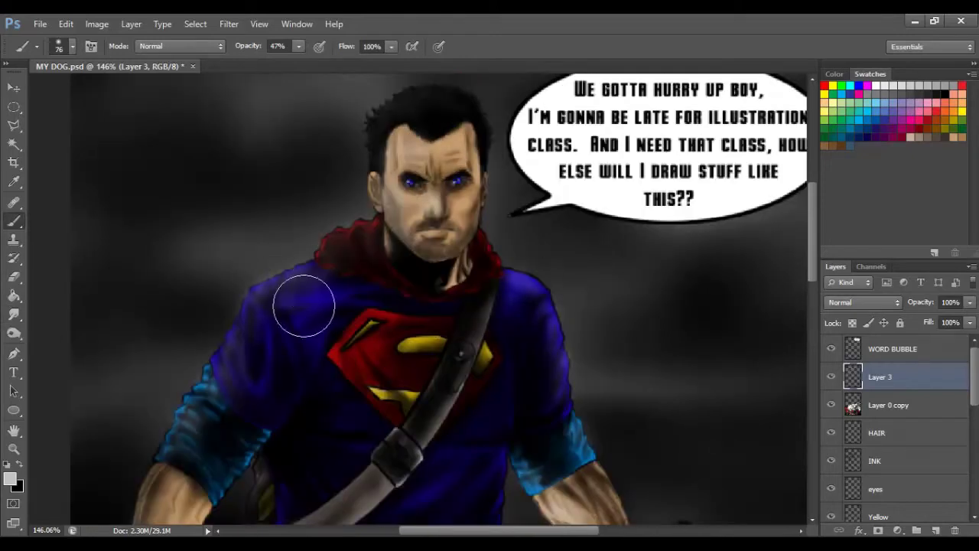
pyautogui.press('r')
pyautogui.scroll(-4, 556, 403)
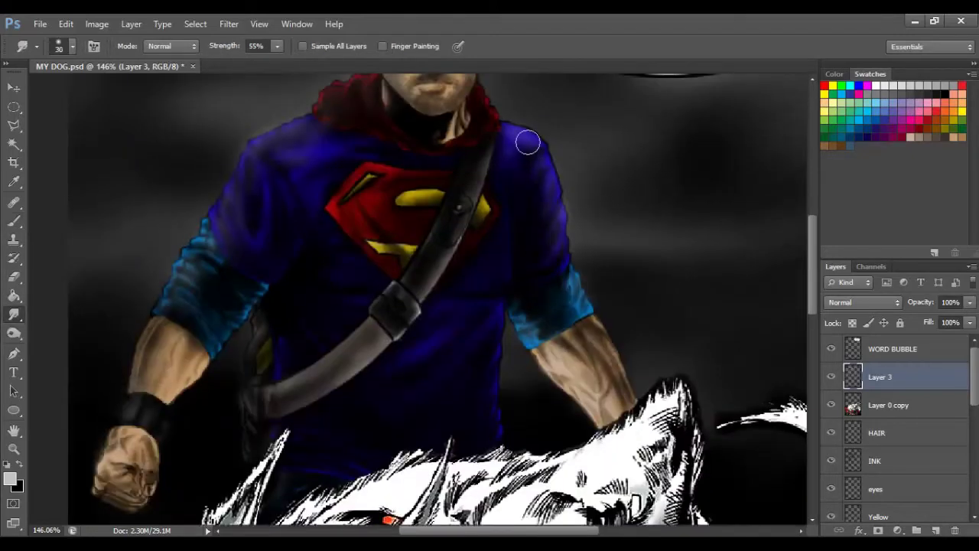
pyautogui.scroll(3, 321, 105)
pyautogui.hscroll(1, 371, 153)
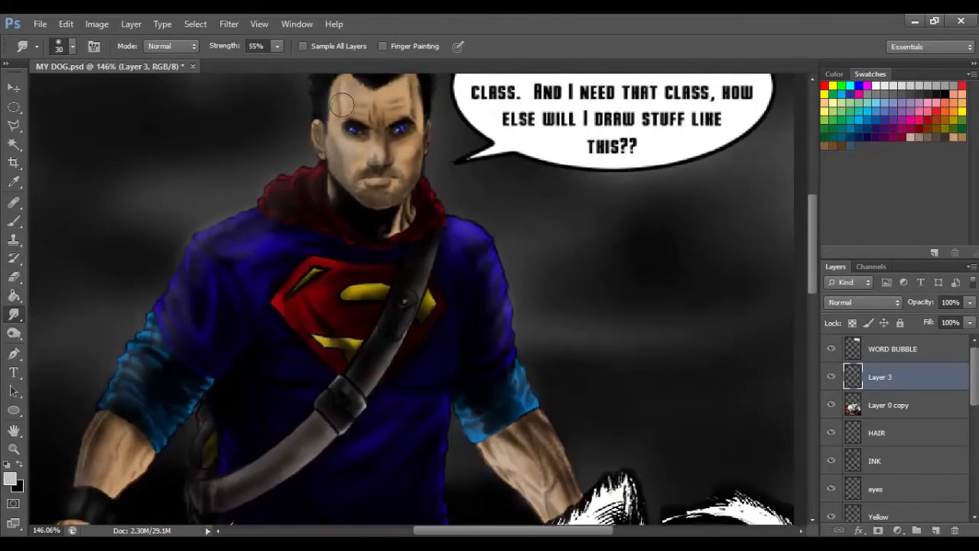
pyautogui.scroll(-4, 265, 225)
pyautogui.hscroll(-1, 79, 409)
pyautogui.hotkey('ctrl', '0')
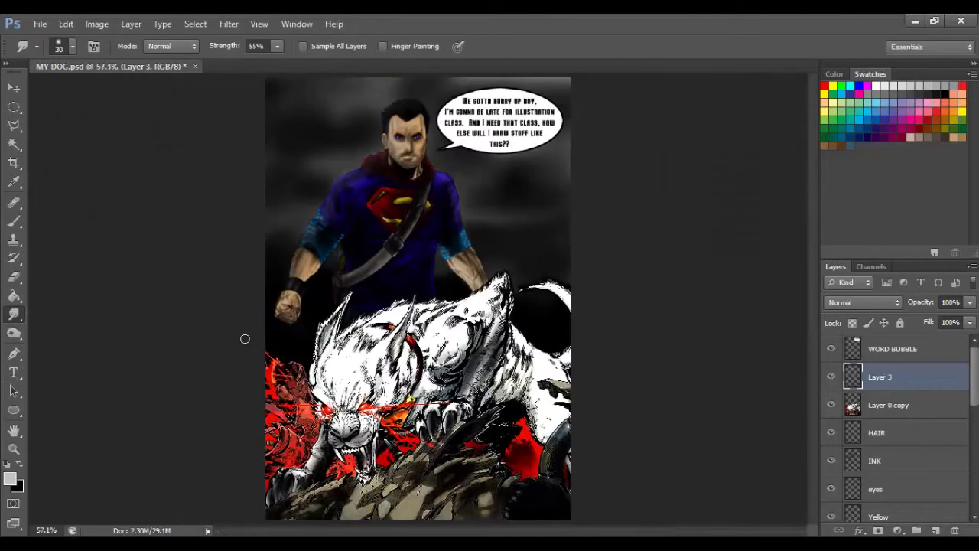
# - Paint dark shading strokes over the dog on the Layer 0 copy layer
pyautogui.click(963, 322)
pyautogui.click(887, 405)
pyautogui.press('b')
pyautogui.rightClick(425, 269)
pyautogui.moveTo(428, 329); pyautogui.dragTo(375, 397)
pyautogui.moveTo(337, 313); pyautogui.dragTo(398, 451)
pyautogui.moveTo(428, 322); pyautogui.dragTo(481, 511)
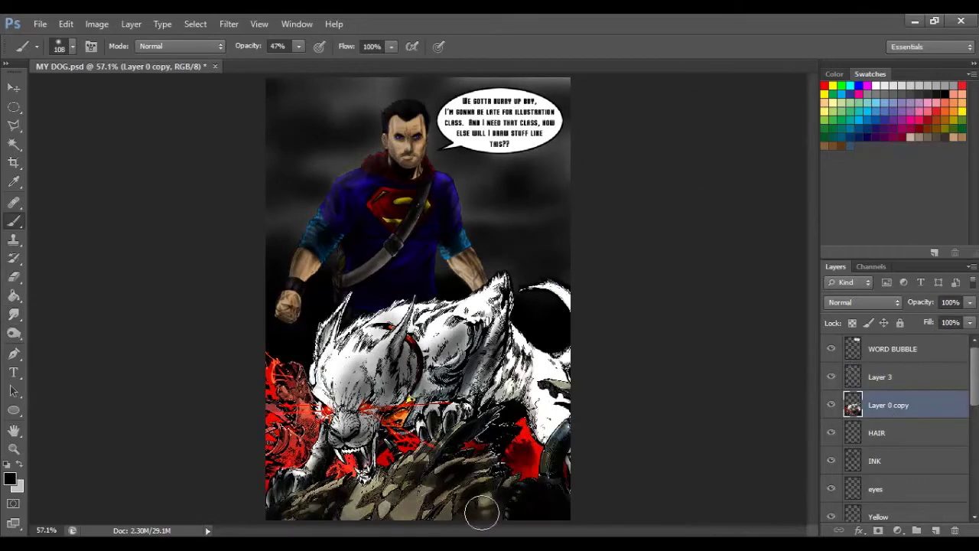
# - At full brush opacity, darken the dog's flank, back, ground and the upper-left sky
pyautogui.press('0')
pyautogui.moveTo(557, 329); pyautogui.dragTo(497, 417)
pyautogui.moveTo(535, 367); pyautogui.dragTo(556, 388)
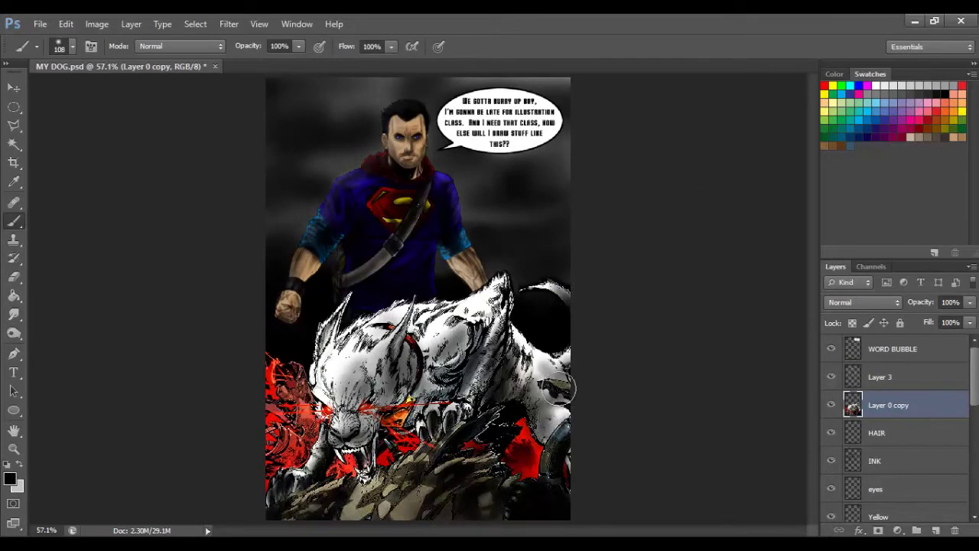
pyautogui.scroll(1, 375, 428)
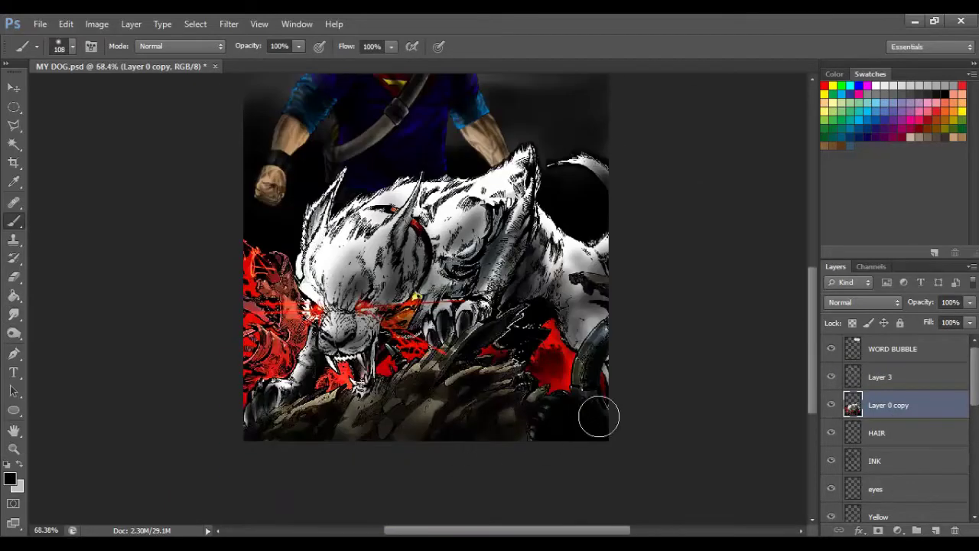
pyautogui.moveTo(428, 360)
pyautogui.mouseDown()
pyautogui.moveTo(382, 413)
pyautogui.moveTo(306, 367)
pyautogui.moveTo(515, 443)
pyautogui.mouseUp()
pyautogui.moveTo(414, 381)
pyautogui.mouseDown()
pyautogui.moveTo(444, 283)
pyautogui.moveTo(505, 199)
pyautogui.moveTo(582, 271)
pyautogui.moveTo(553, 344)
pyautogui.moveTo(607, 393)
pyautogui.moveTo(541, 243)
pyautogui.mouseUp()
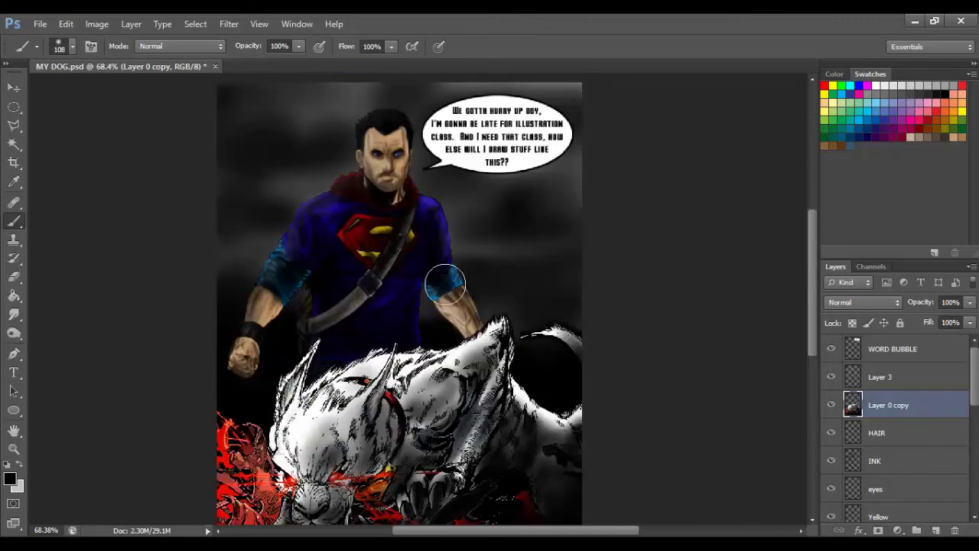
pyautogui.moveTo(262, 247)
pyautogui.mouseDown()
pyautogui.moveTo(252, 114)
pyautogui.moveTo(367, 94)
pyautogui.moveTo(329, 107)
pyautogui.mouseUp()
pyautogui.click(14, 314)
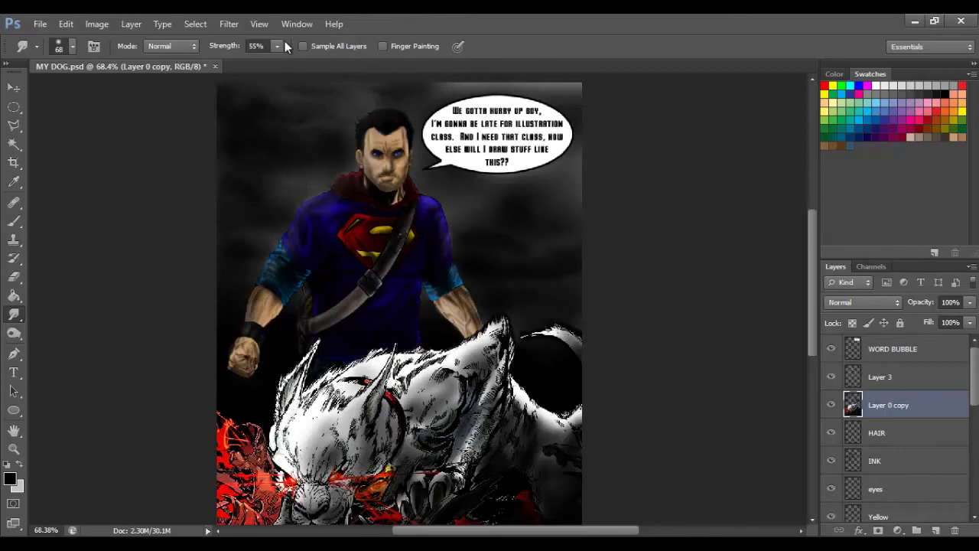
# - Smudge the dog's grey fur on its head, upper head and above the paw
pyautogui.scroll(-2, 383, 284)
pyautogui.scroll(3, 426, 328)
pyautogui.scroll(-3, 791, 467)
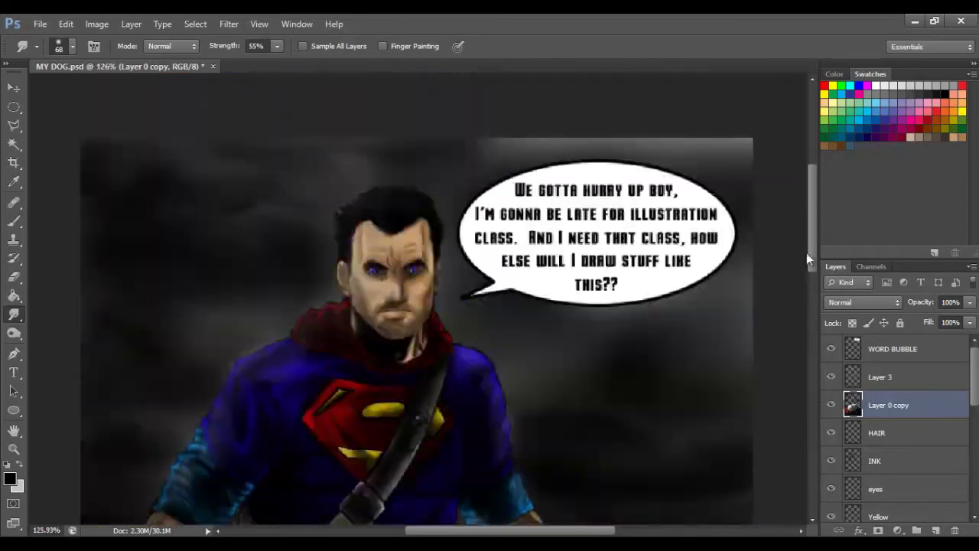
pyautogui.moveTo(813, 409); pyautogui.dragTo(813, 337)
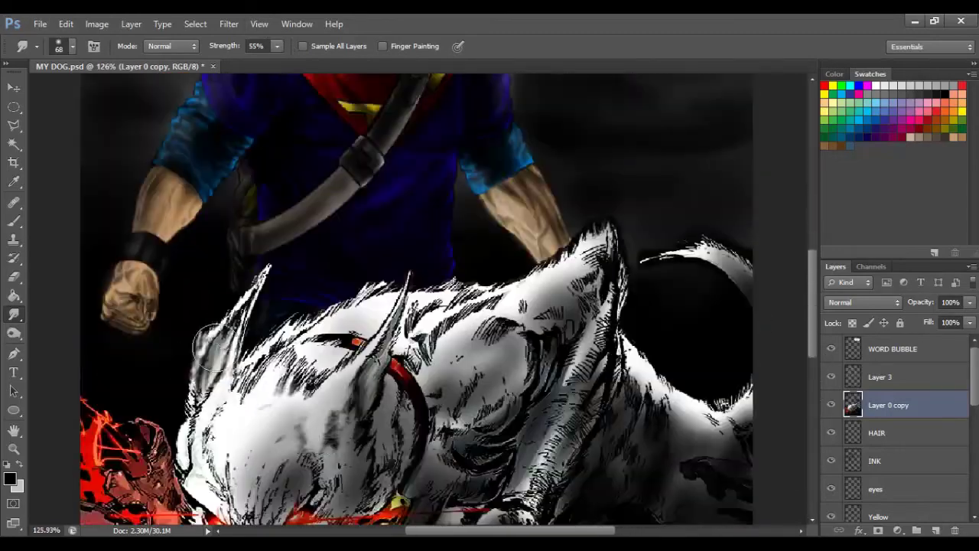
pyautogui.moveTo(433, 335); pyautogui.dragTo(528, 474)
pyautogui.moveTo(581, 329); pyautogui.dragTo(566, 263)
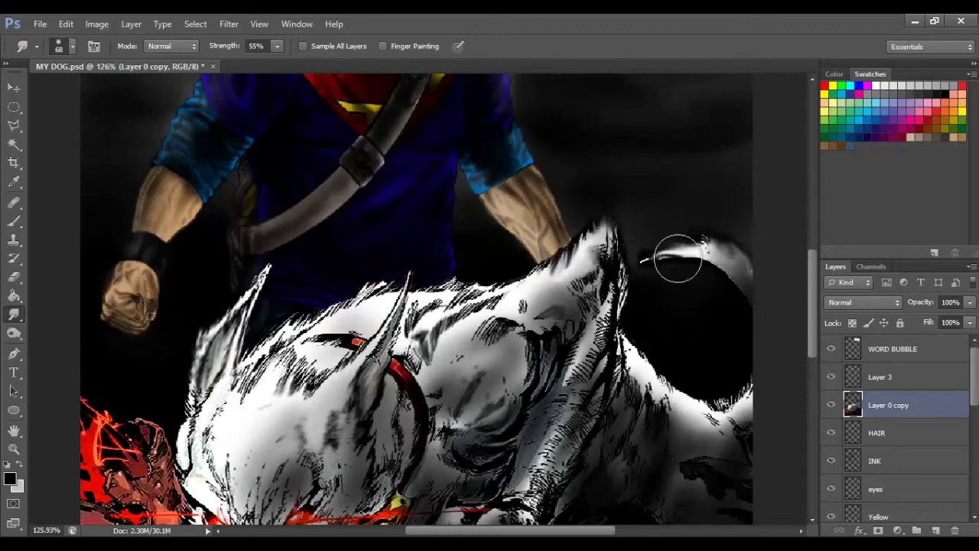
pyautogui.scroll(-3, 533, 375)
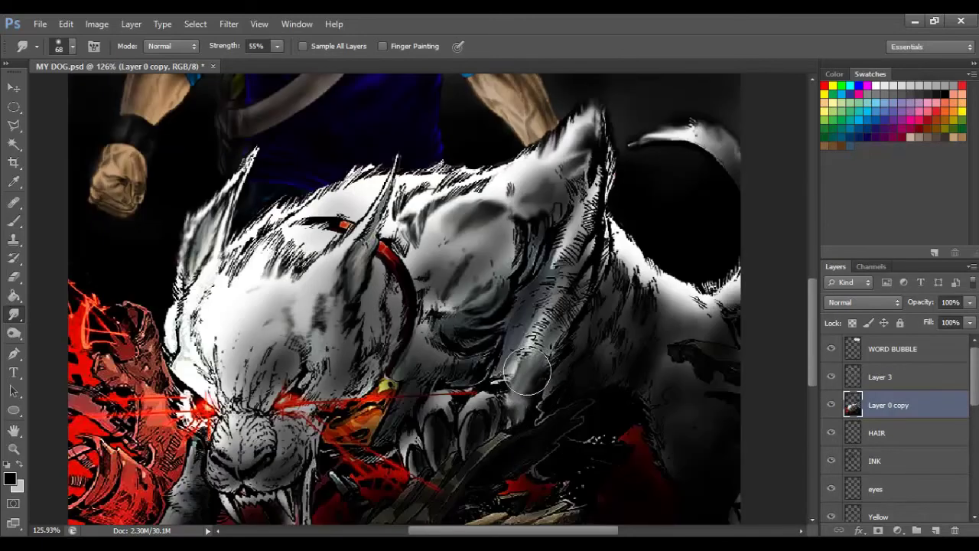
pyautogui.moveTo(534, 379); pyautogui.dragTo(539, 317)
pyautogui.scroll(-3, 655, 431)
pyautogui.scroll(5, 472, 373)
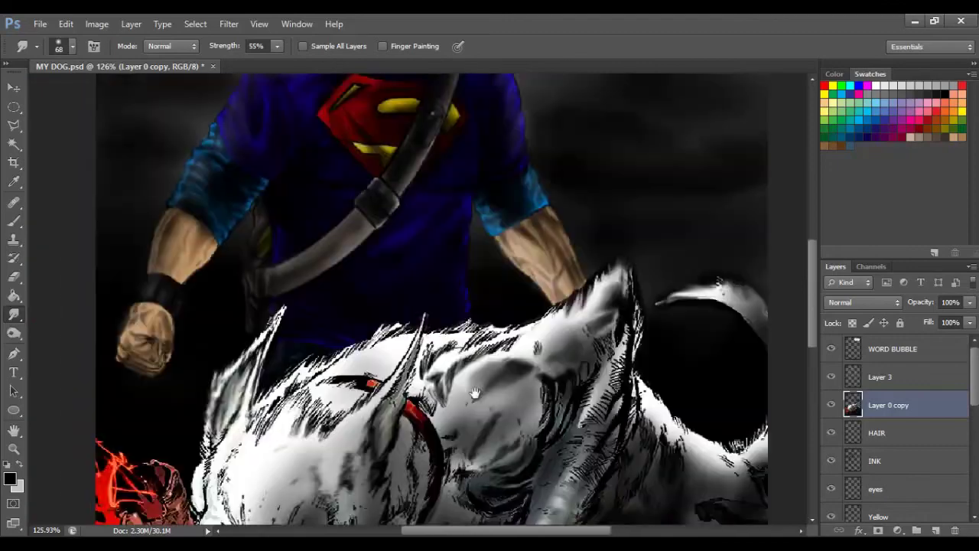
pyautogui.scroll(3, 382, 268)
# - Fit the whole image on screen and try a full-screen display mode
pyautogui.click(258, 23)
pyautogui.click(306, 155)
pyautogui.click(250, 27)
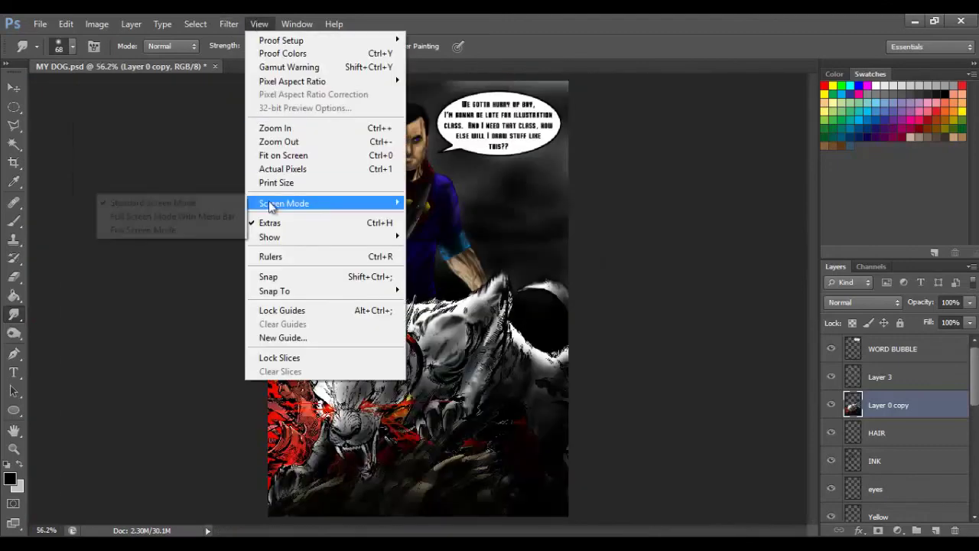